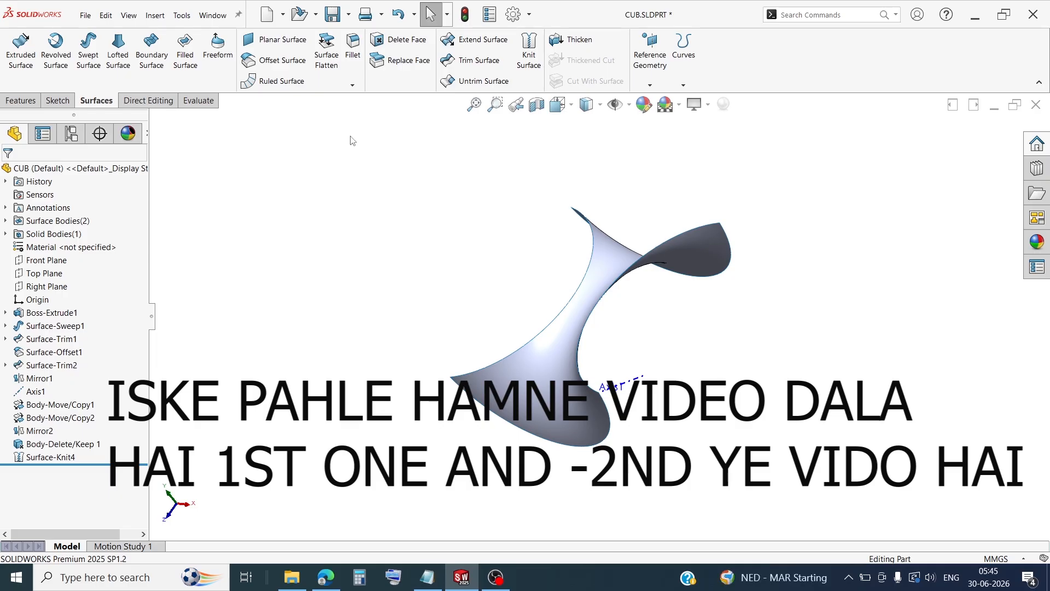
- Create two copies of the curved surface body with Move/Copy Bodies, rotated 180° about Axis1
{"action": "left_click", "coordinate": [151, 101]}
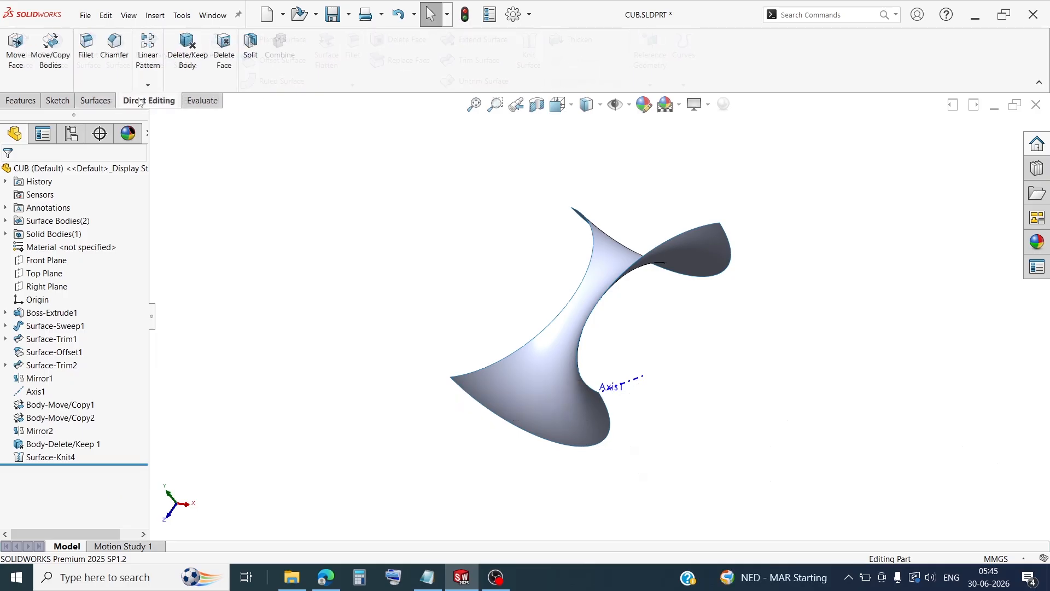
{"action": "left_click", "coordinate": [50, 52]}
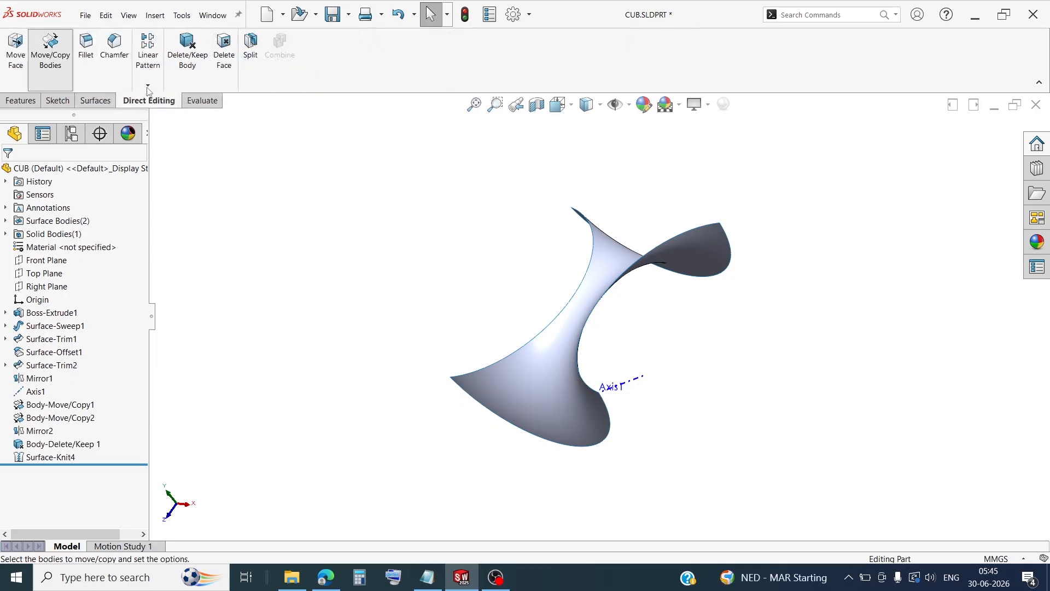
{"action": "left_click", "coordinate": [584, 304]}
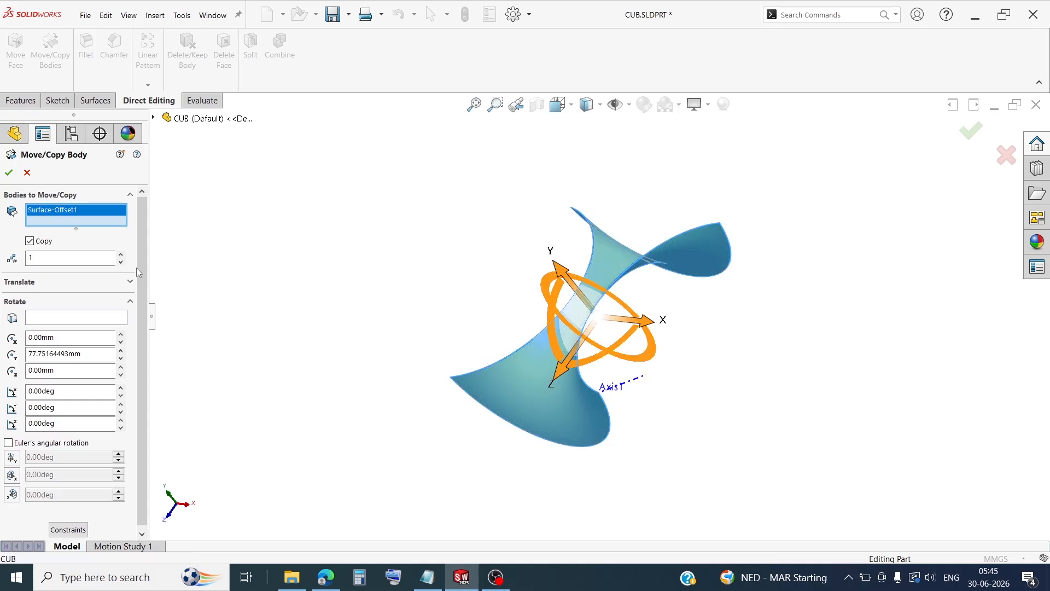
{"action": "left_click", "coordinate": [65, 320]}
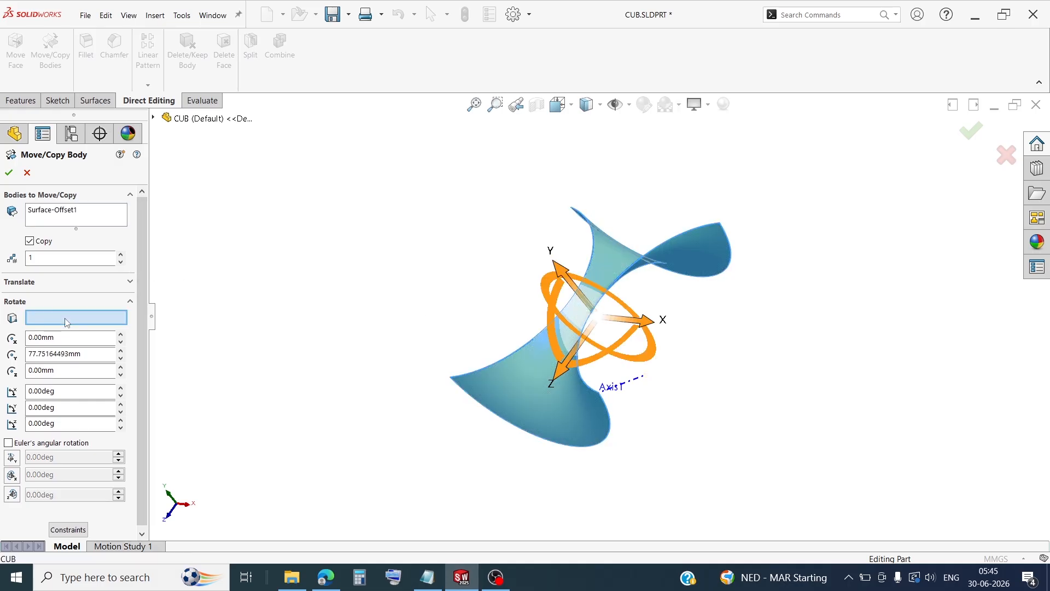
{"action": "left_click", "coordinate": [621, 387]}
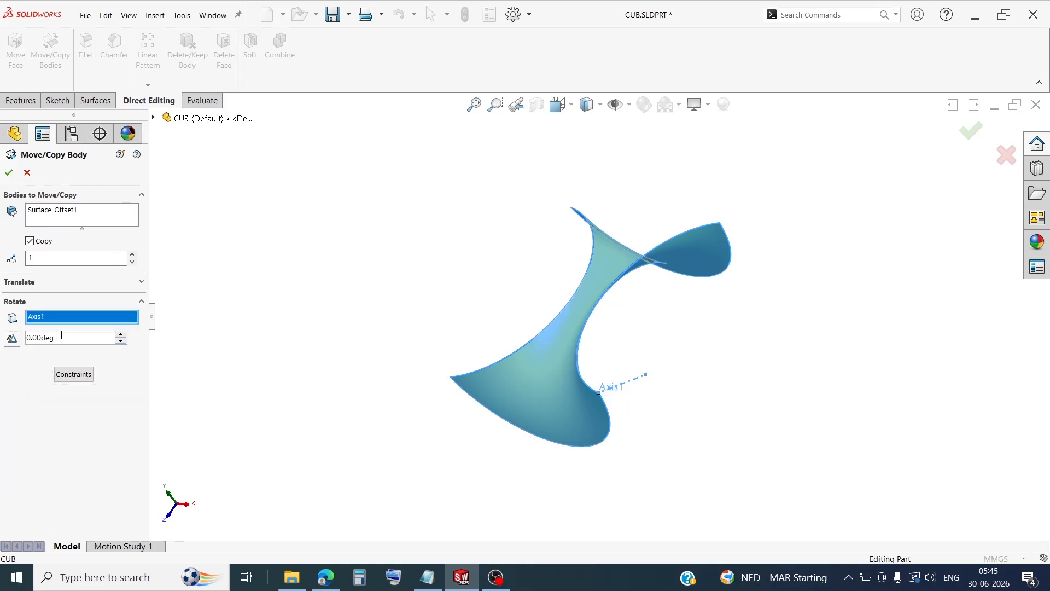
{"action": "type", "text": "180"}
{"action": "key", "text": "Return"}
{"action": "middle_click_drag", "start_coordinate": [401, 296], "coordinate": [370, 353]}
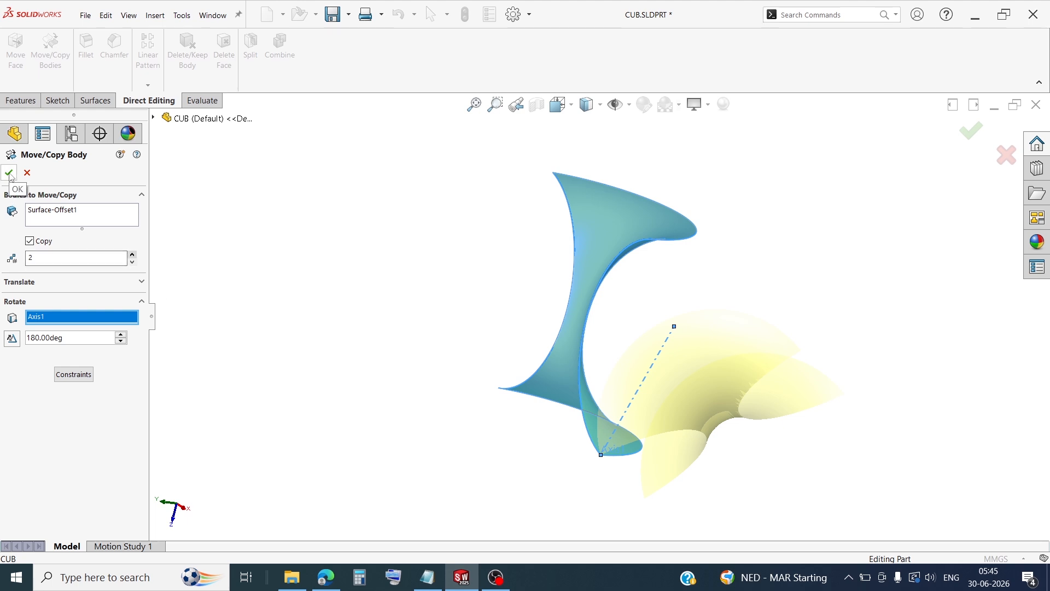
{"action": "left_click", "coordinate": [132, 255]}
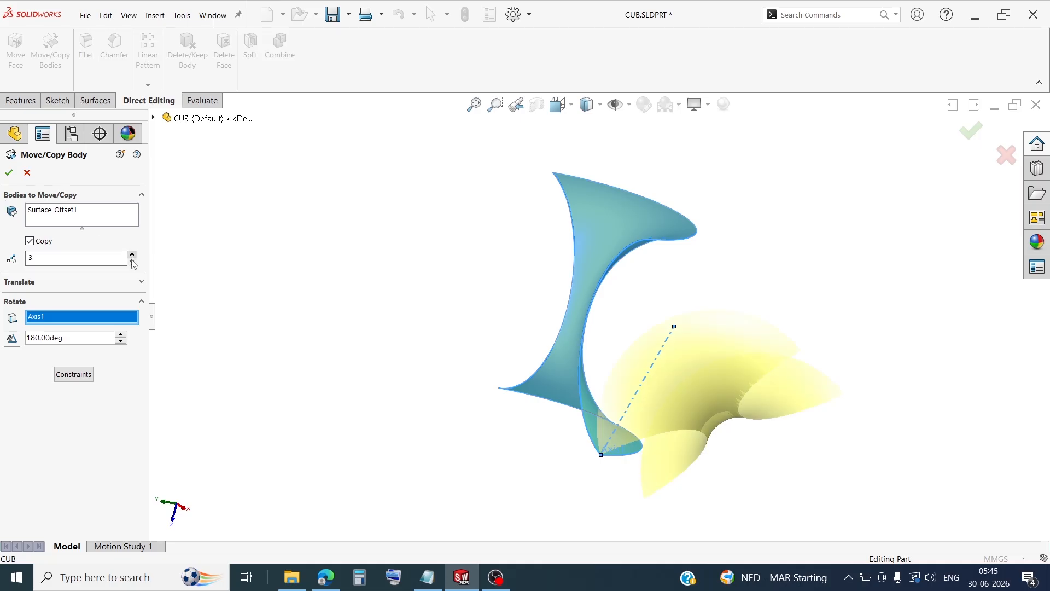
{"action": "left_click", "coordinate": [133, 262]}
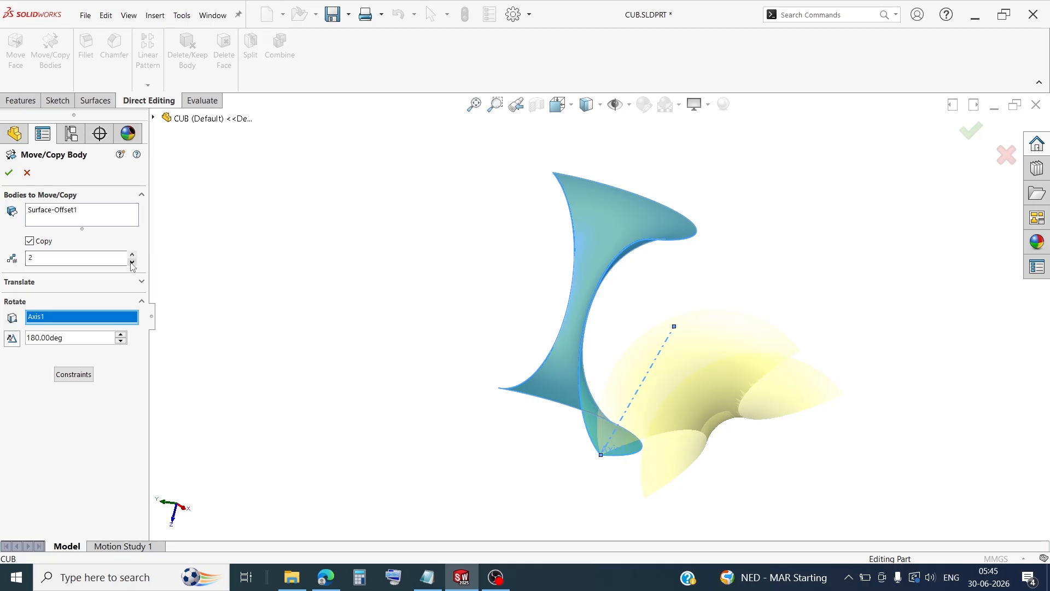
{"action": "left_click", "coordinate": [9, 173]}
{"action": "left_click", "coordinate": [485, 290]}
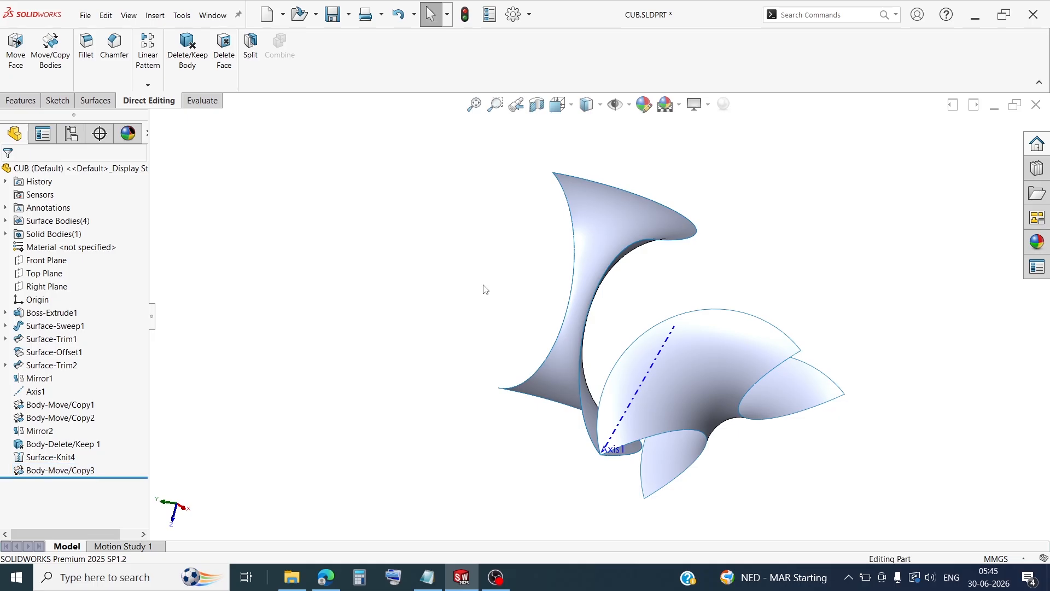
{"action": "middle_click_drag", "start_coordinate": [512, 252], "coordinate": [528, 207]}
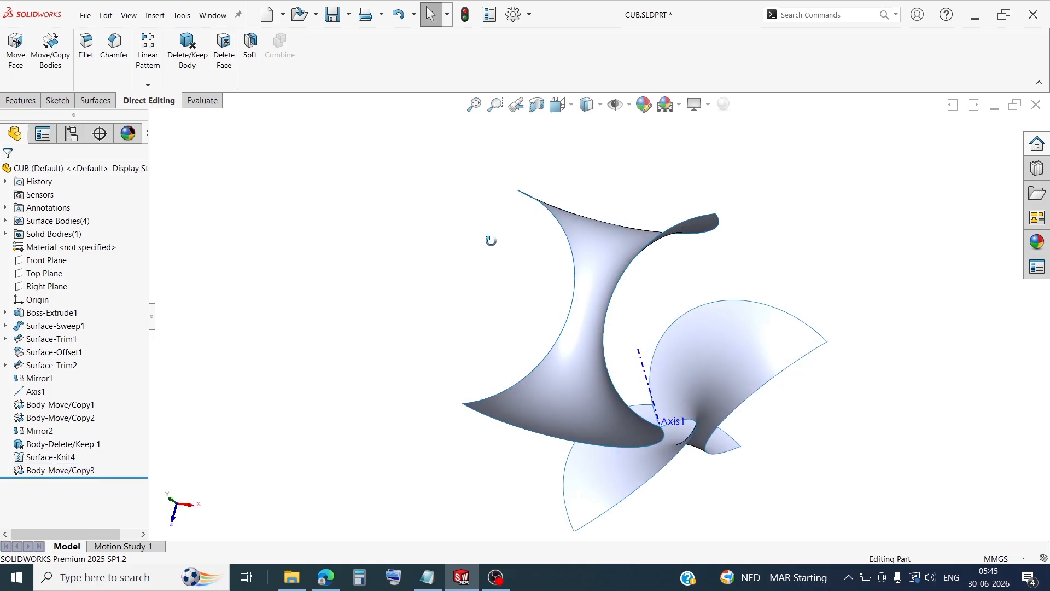
{"action": "middle_click_drag", "start_coordinate": [490, 240], "coordinate": [480, 182]}
{"action": "middle_click_drag", "start_coordinate": [444, 237], "coordinate": [359, 289]}
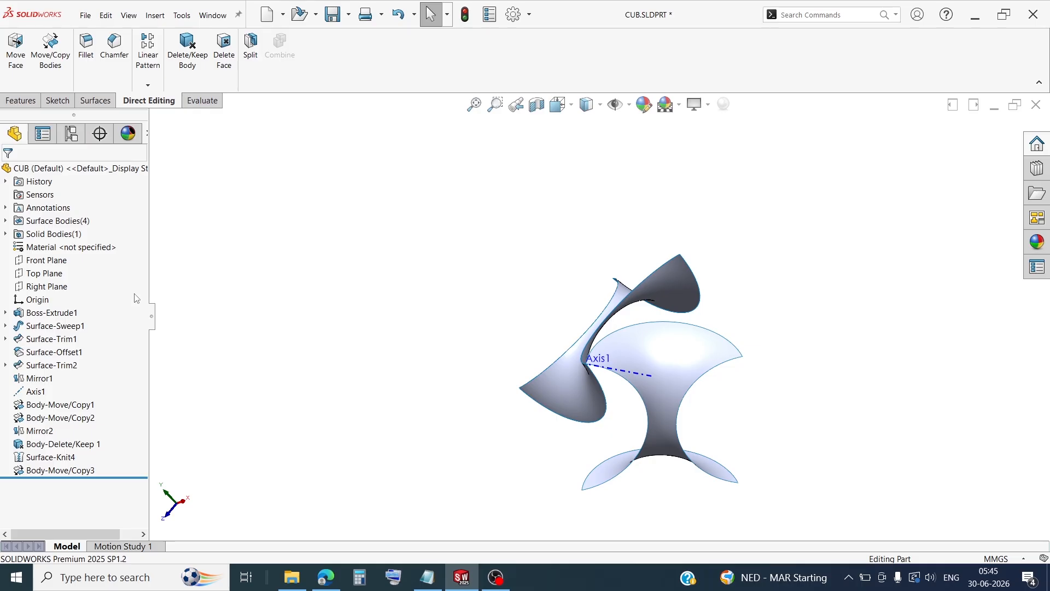
{"action": "left_click", "coordinate": [50, 48]}
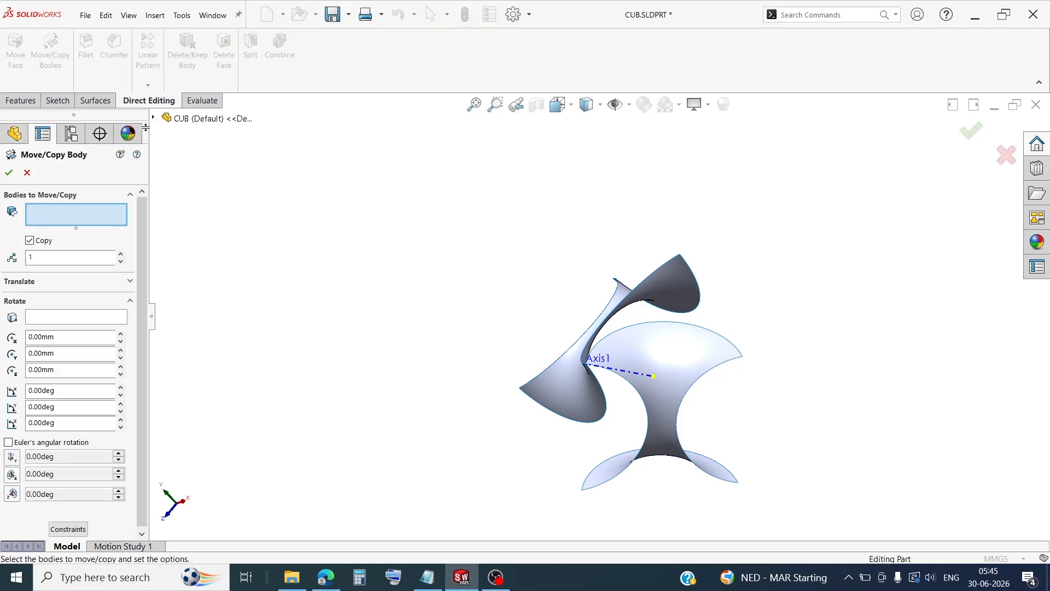
{"action": "left_click", "coordinate": [570, 377]}
{"action": "left_click", "coordinate": [674, 403]}
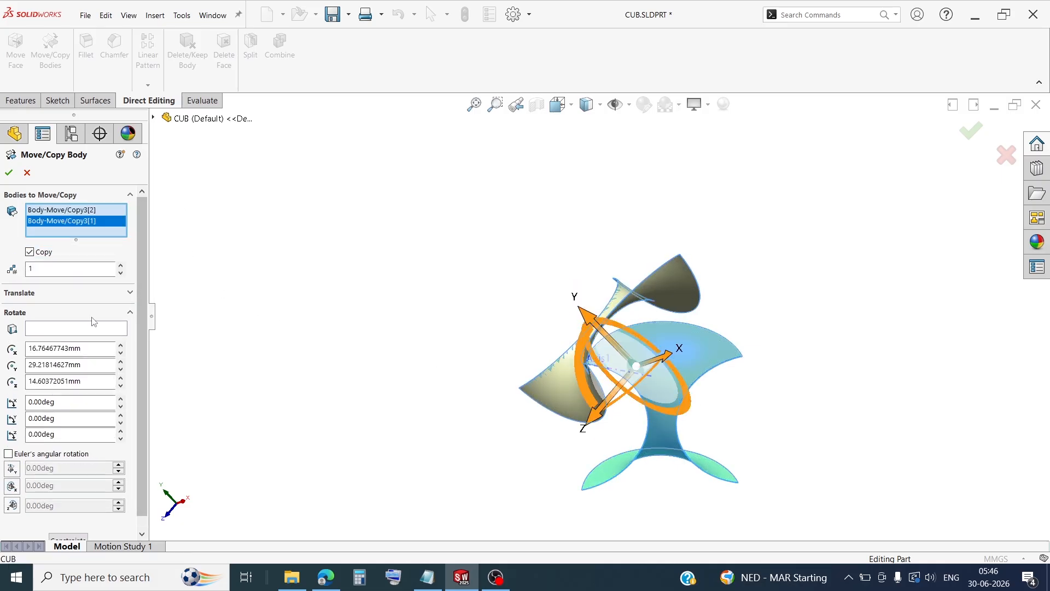
{"action": "left_click", "coordinate": [79, 328]}
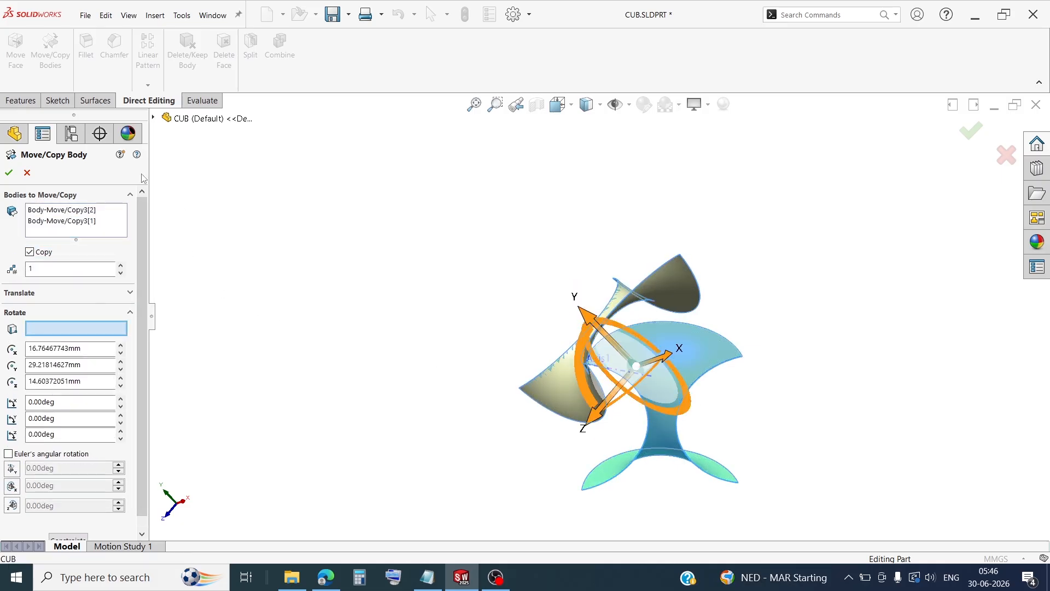
{"action": "left_click", "coordinate": [154, 119]}
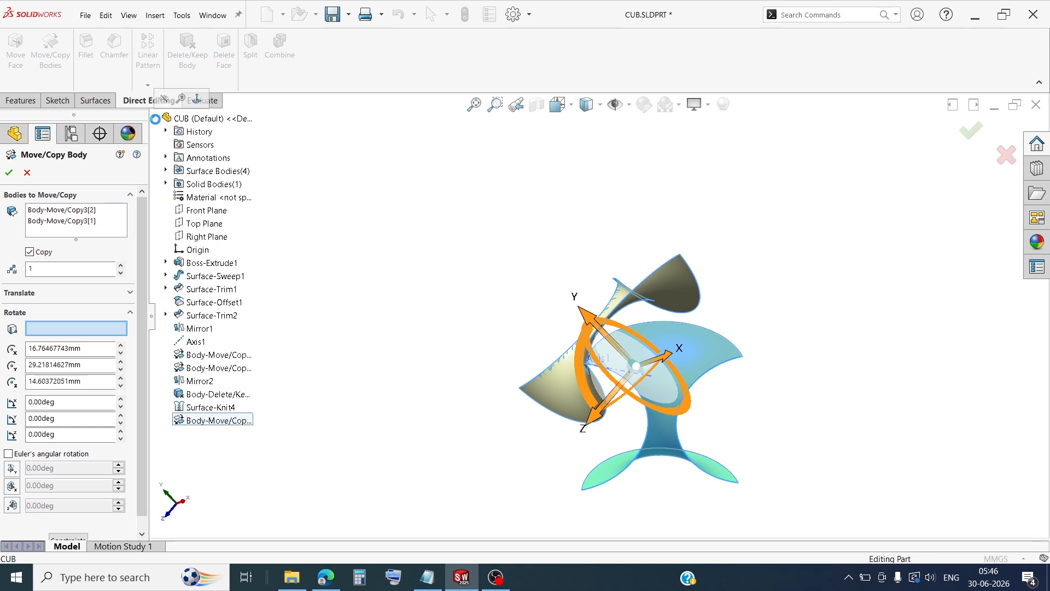
{"action": "left_click", "coordinate": [198, 250]}
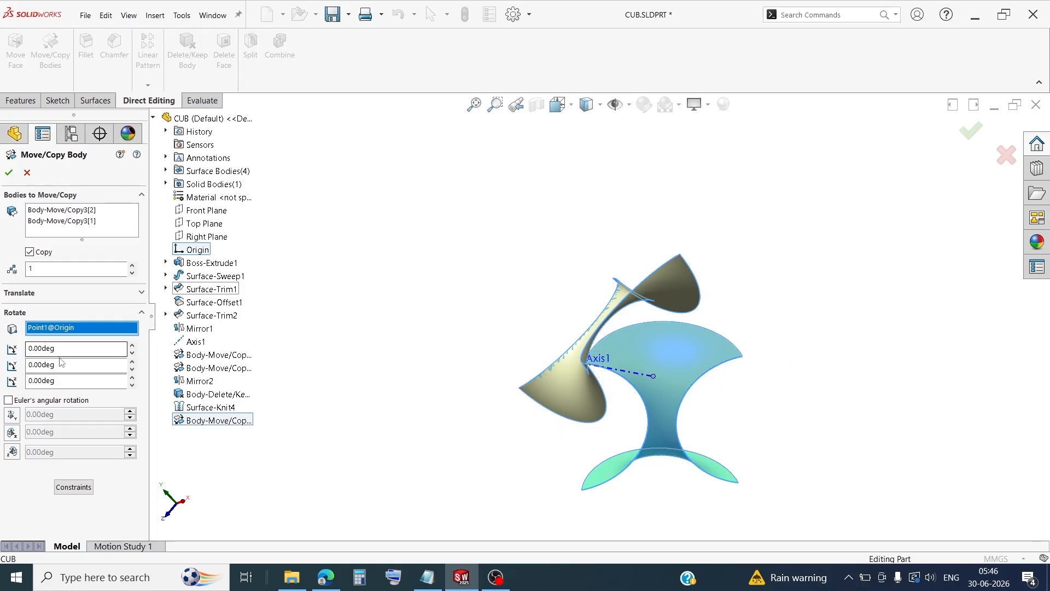
{"action": "double_click", "coordinate": [39, 367]}
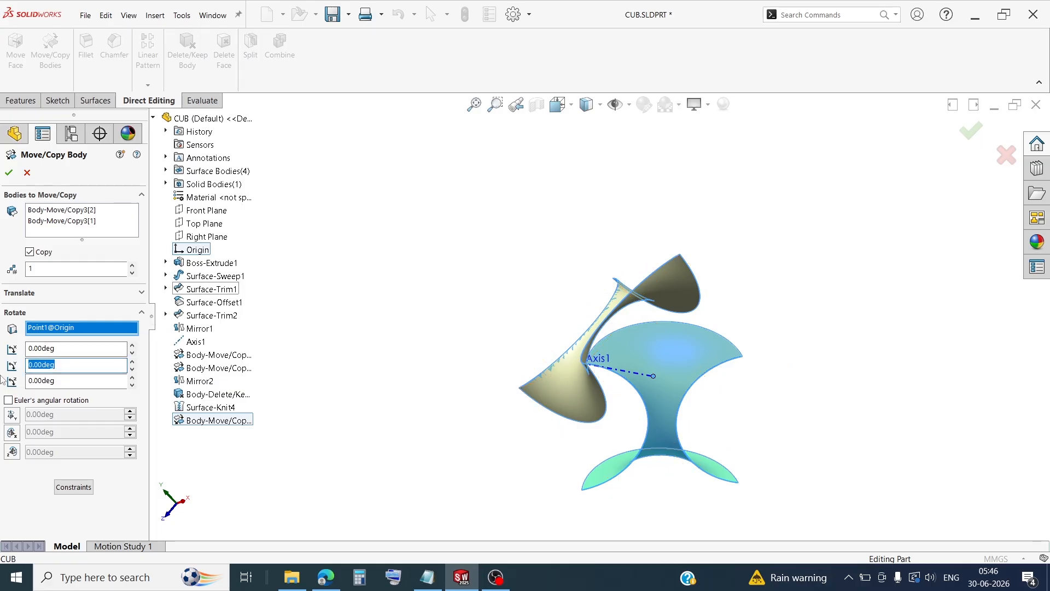
{"action": "type", "text": "120"}
{"action": "key", "text": "Return"}
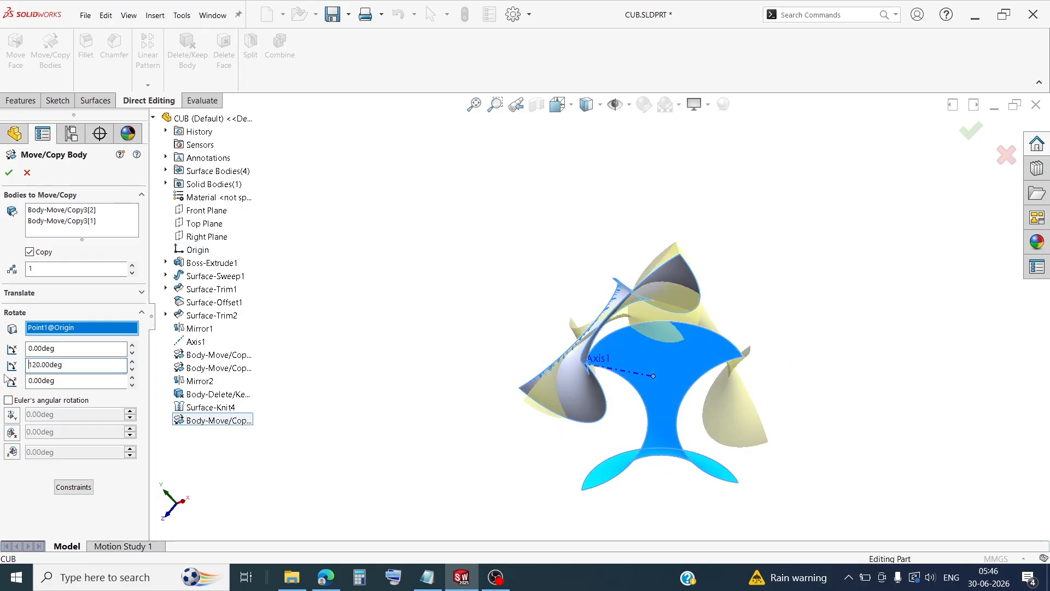
{"action": "middle_click_drag", "start_coordinate": [651, 279], "coordinate": [673, 386]}
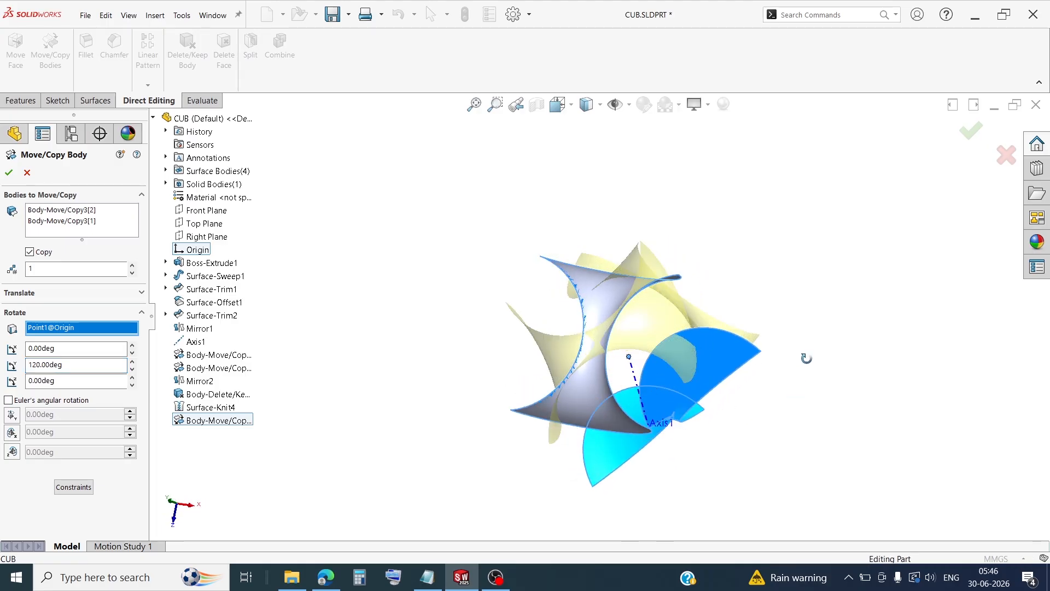
{"action": "middle_click_drag", "start_coordinate": [804, 356], "coordinate": [588, 334]}
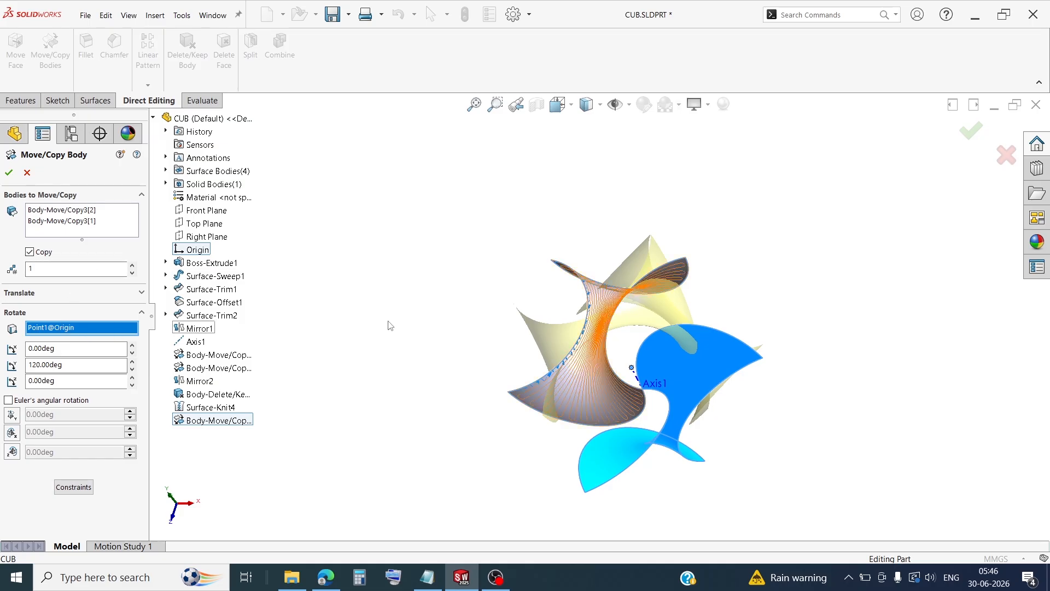
{"action": "mouse_move", "coordinate": [377, 288]}
{"action": "middle_mouse_down"}
{"action": "mouse_move", "coordinate": [366, 264]}
{"action": "mouse_move", "coordinate": [359, 283]}
{"action": "mouse_move", "coordinate": [379, 310]}
{"action": "middle_mouse_up"}
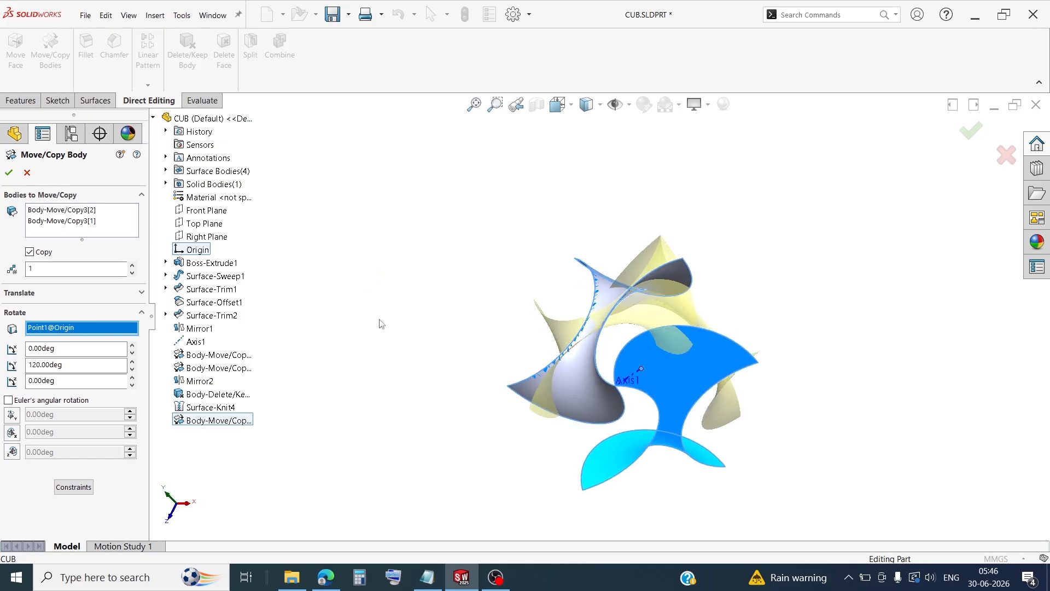
{"action": "left_click", "coordinate": [56, 221]}
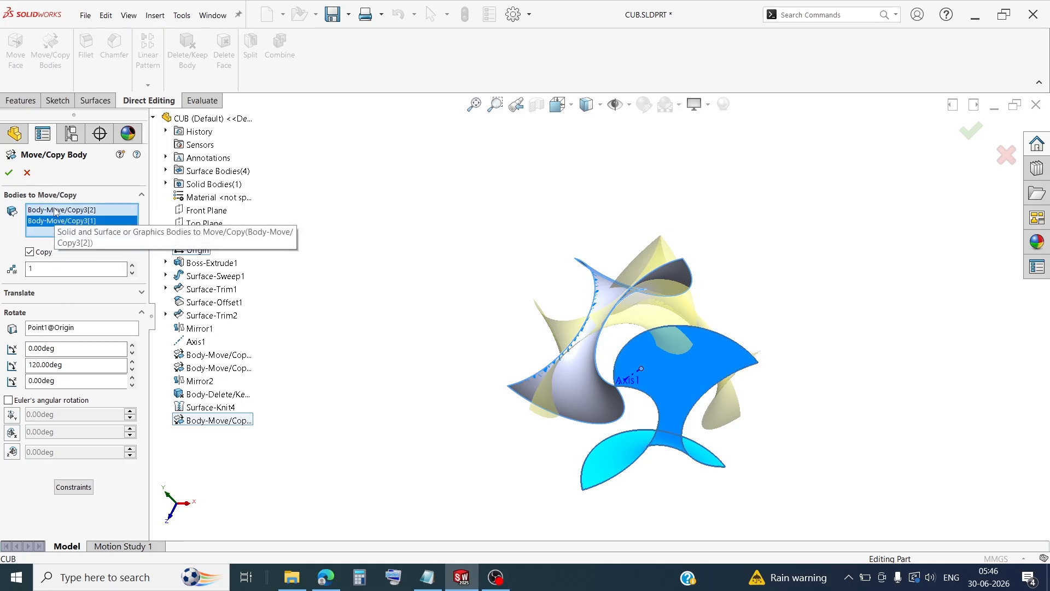
{"action": "left_click", "coordinate": [56, 210]}
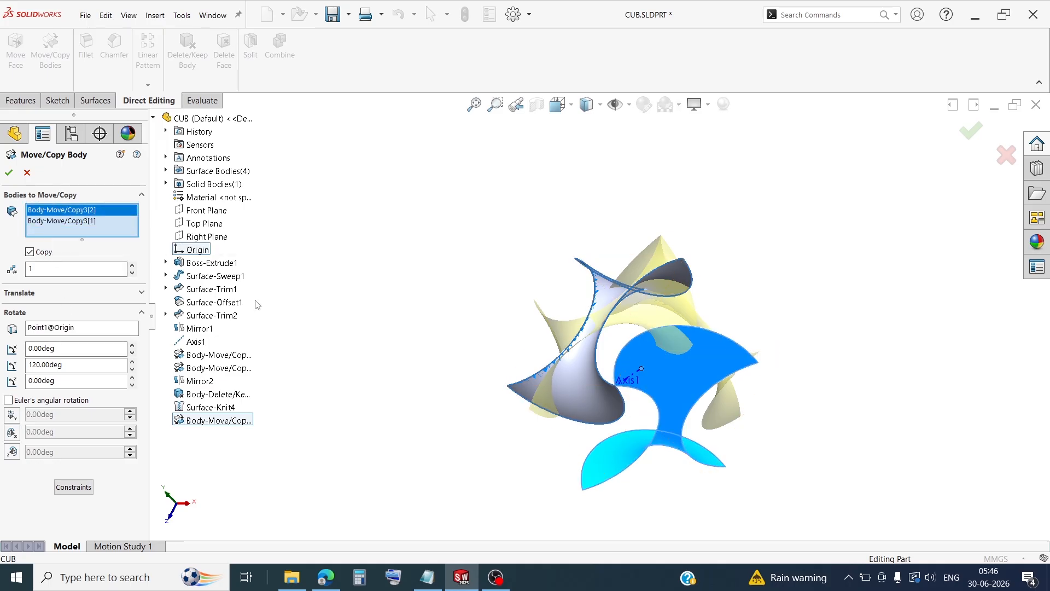
{"action": "right_click", "coordinate": [74, 212]}
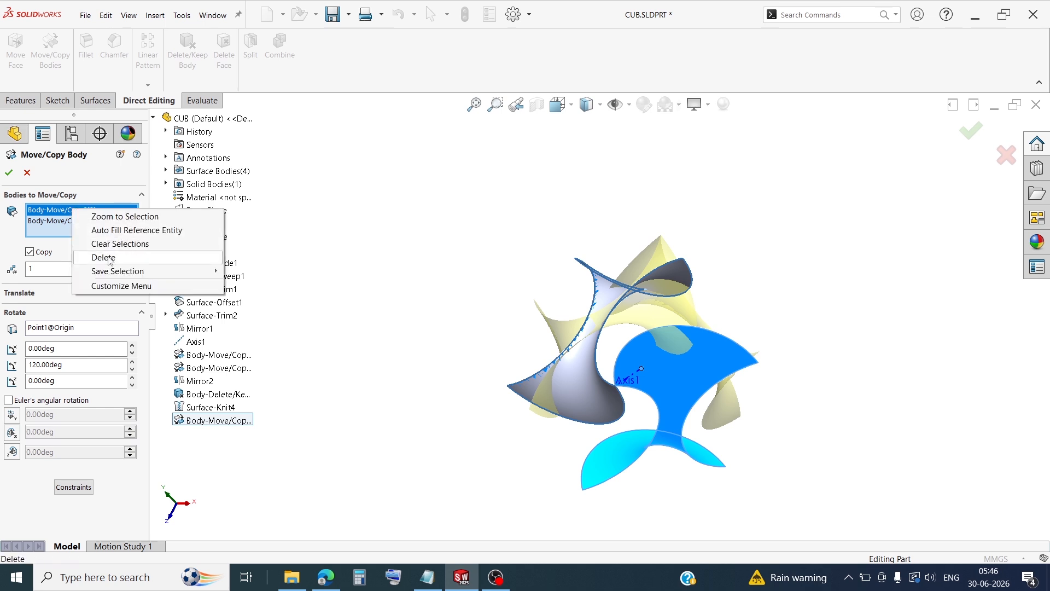
{"action": "left_click", "coordinate": [104, 257]}
{"action": "middle_click_drag", "start_coordinate": [364, 267], "coordinate": [265, 412]}
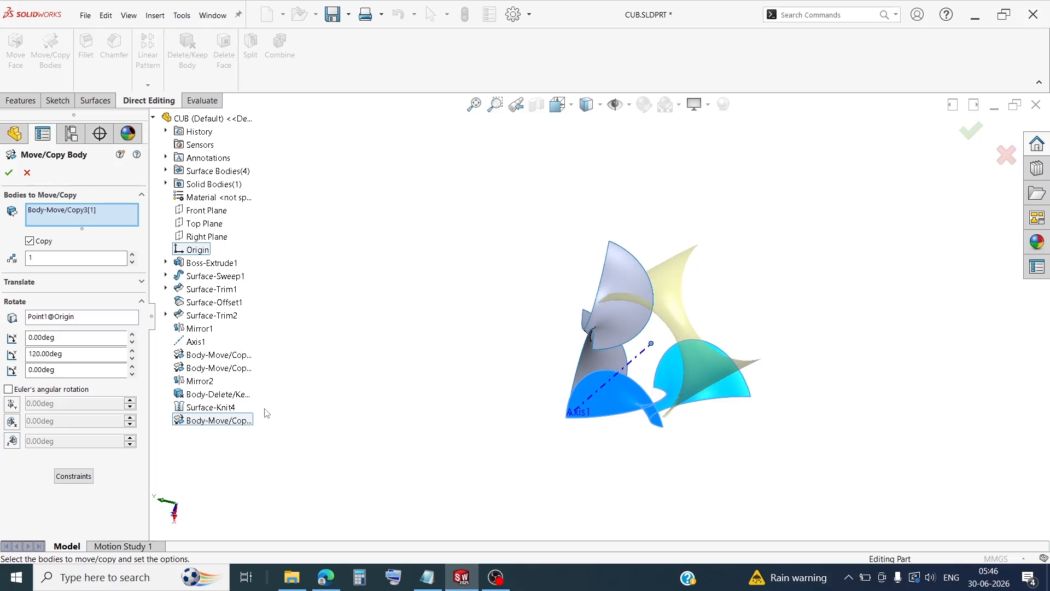
{"action": "middle_click_drag", "start_coordinate": [382, 368], "coordinate": [549, 228]}
{"action": "middle_click_drag", "start_coordinate": [617, 173], "coordinate": [621, 142]}
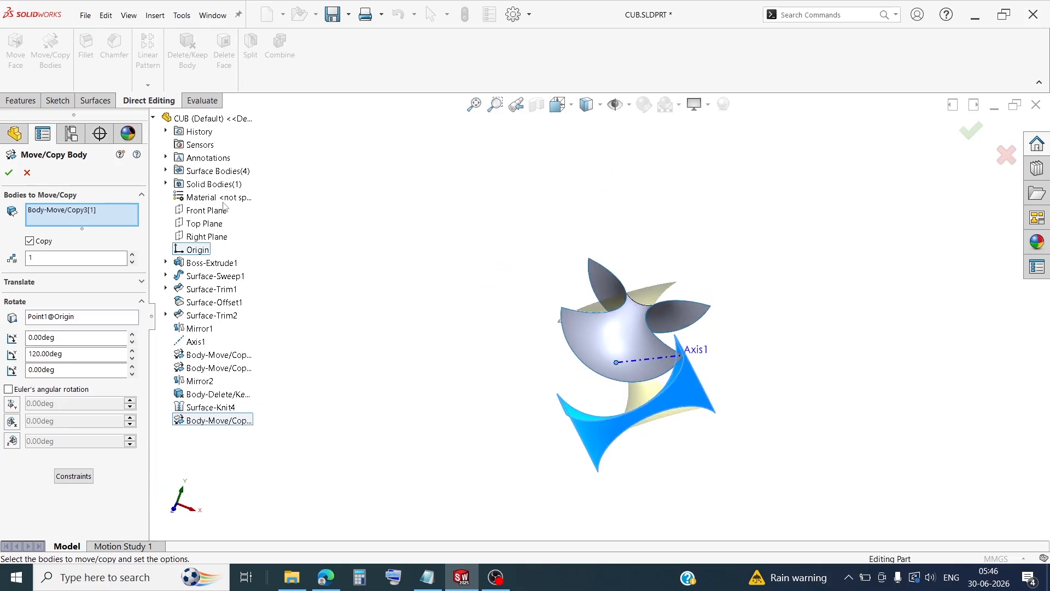
{"action": "left_click", "coordinate": [29, 171]}
- Reopen the Body-Move/Copy3 feature for editing and check its rotated copy against the source surface
{"action": "left_click", "coordinate": [560, 106]}
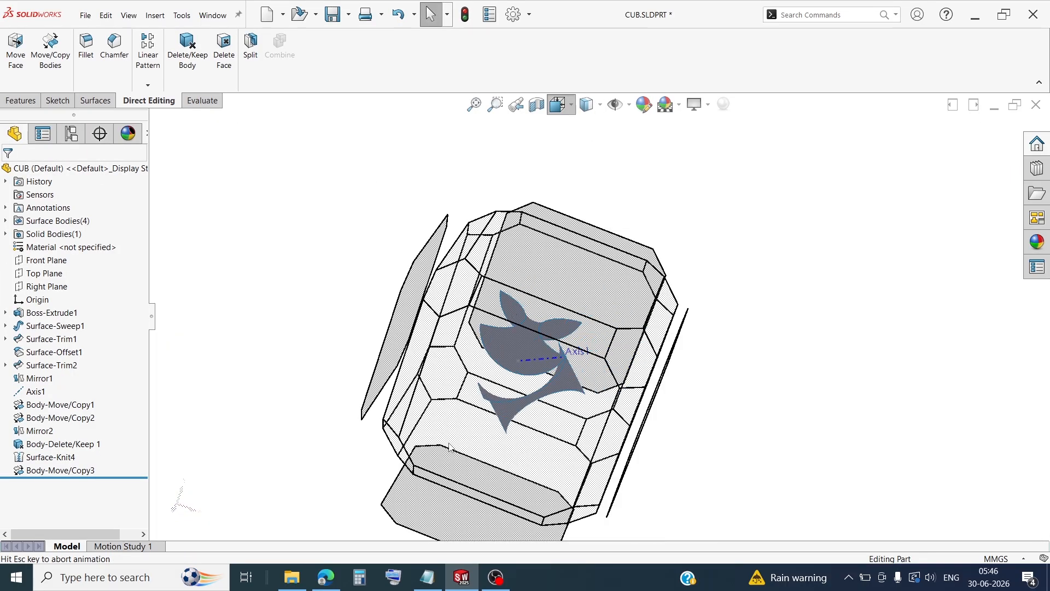
{"action": "left_click", "coordinate": [450, 447]}
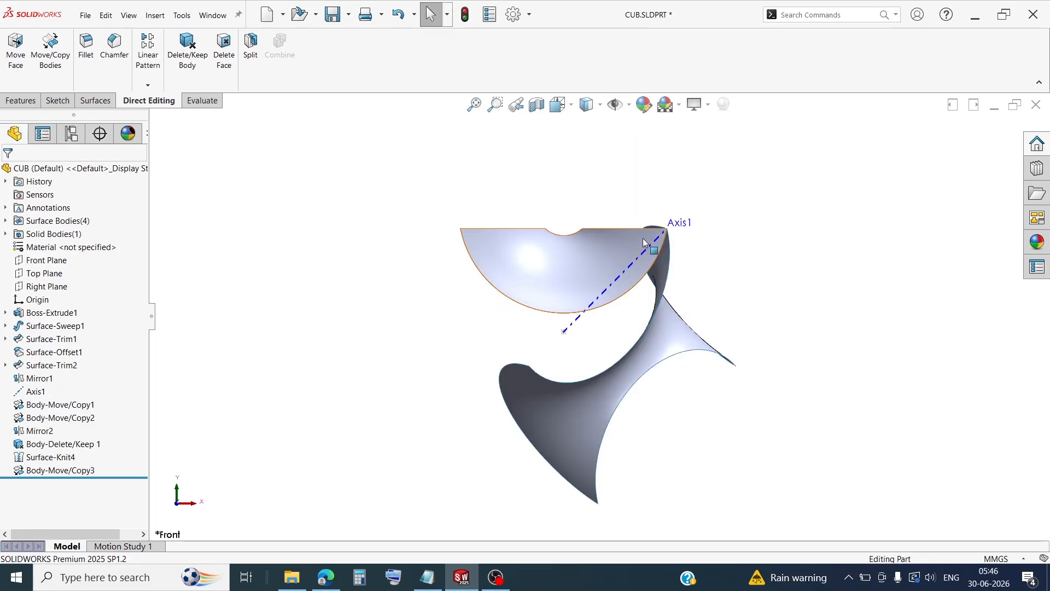
{"action": "middle_click_drag", "start_coordinate": [642, 239], "coordinate": [518, 322]}
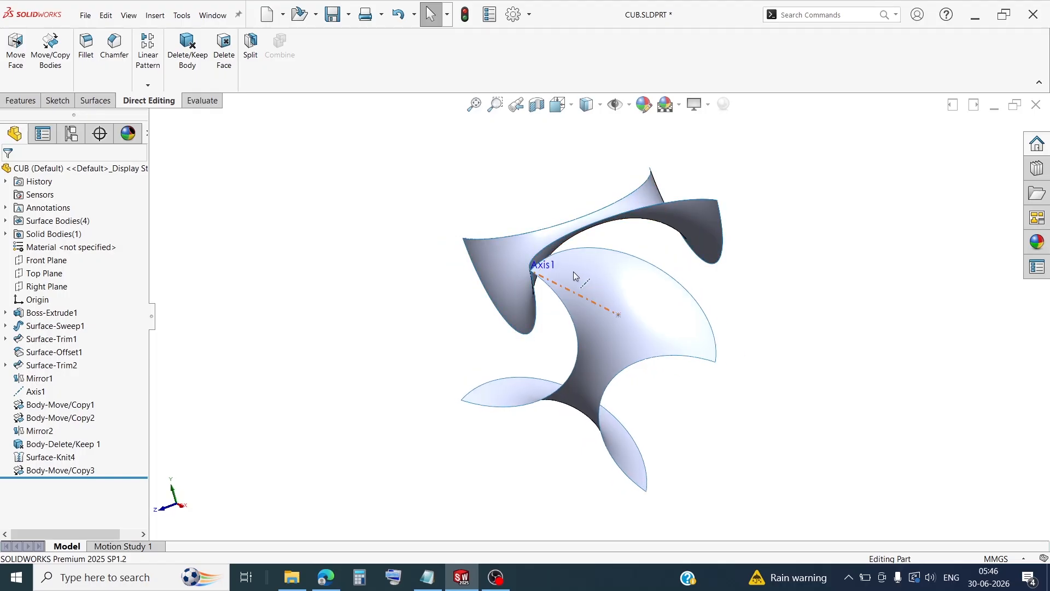
{"action": "middle_click_drag", "start_coordinate": [573, 272], "coordinate": [609, 269]}
{"action": "left_click", "coordinate": [28, 467]}
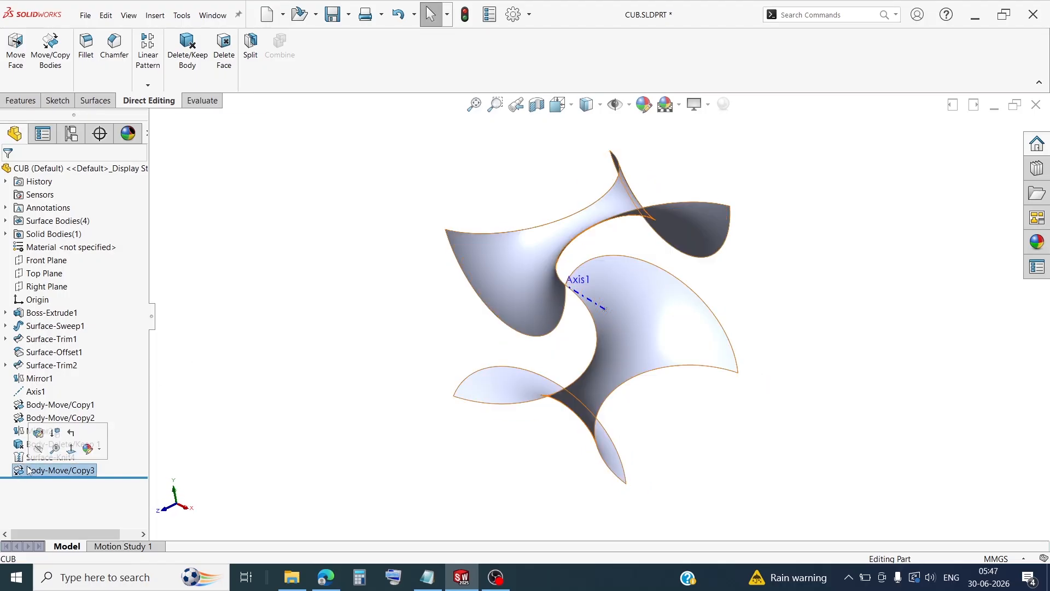
{"action": "left_click", "coordinate": [38, 433]}
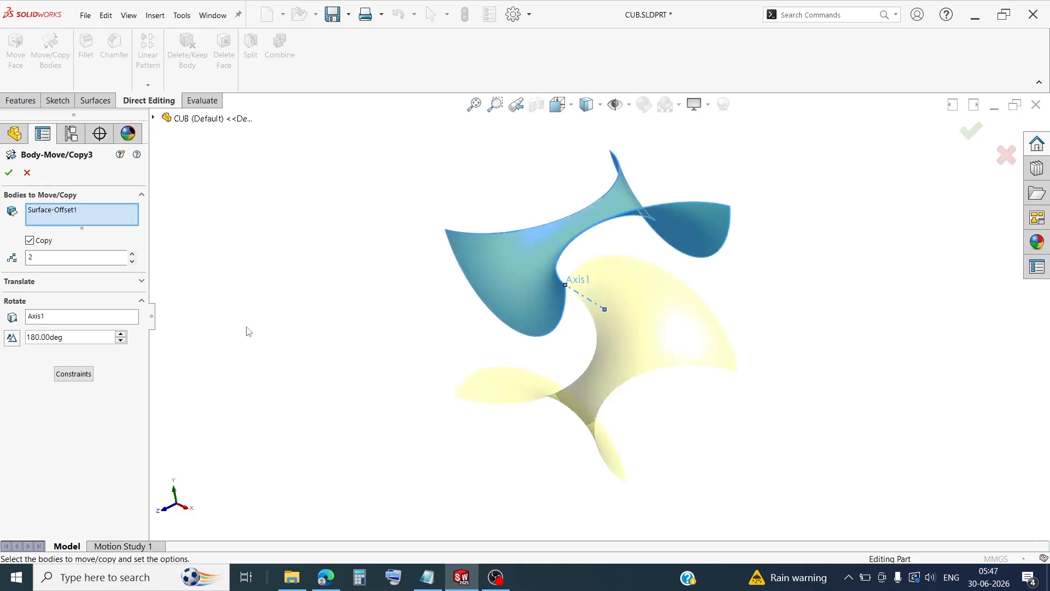
{"action": "middle_click_drag", "start_coordinate": [457, 292], "coordinate": [494, 183]}
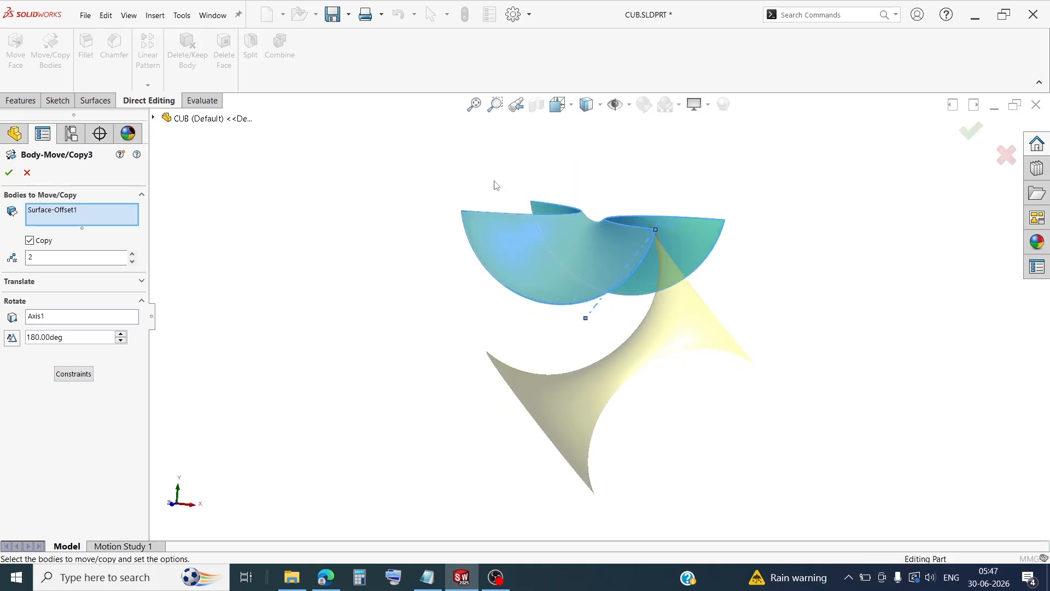
{"action": "middle_click_drag", "start_coordinate": [496, 248], "coordinate": [443, 367]}
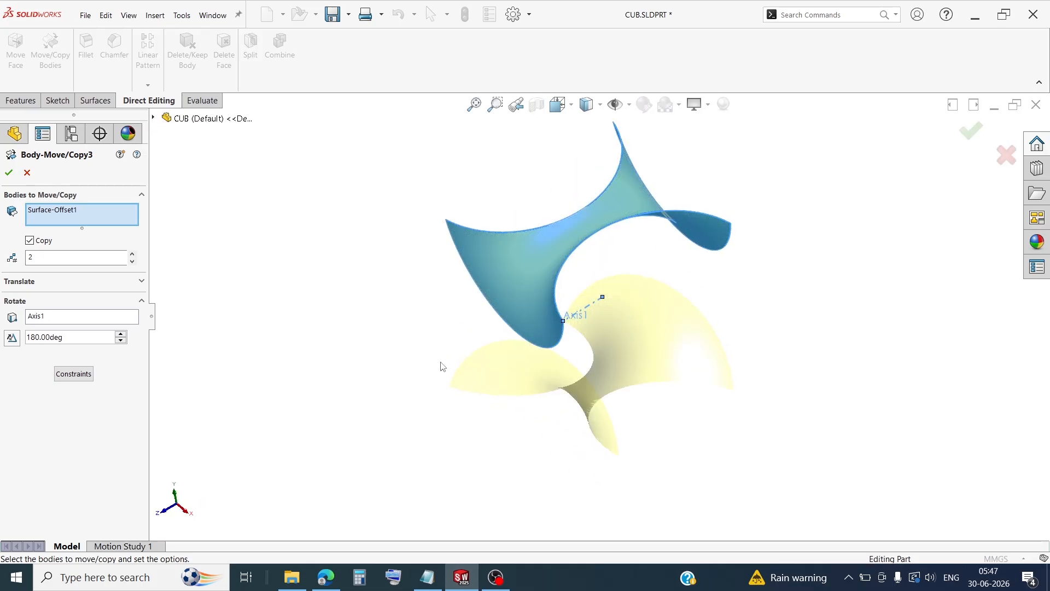
- Try replacing Axis1 with the origin as the rotation reference, using a 120° Y rotation
{"action": "left_click", "coordinate": [49, 317]}
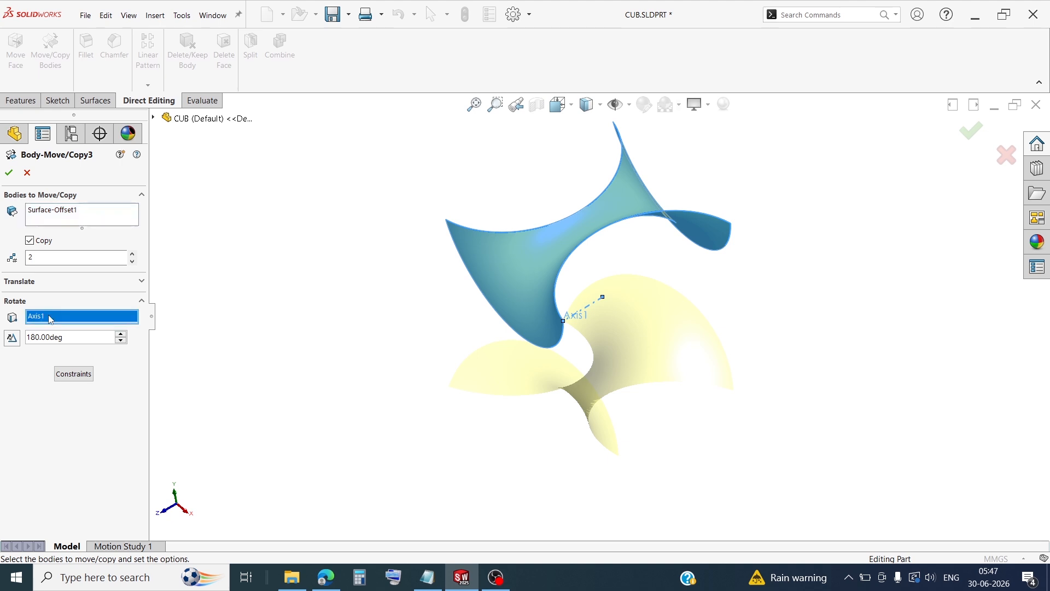
{"action": "right_click", "coordinate": [49, 317]}
{"action": "left_click", "coordinate": [97, 365]}
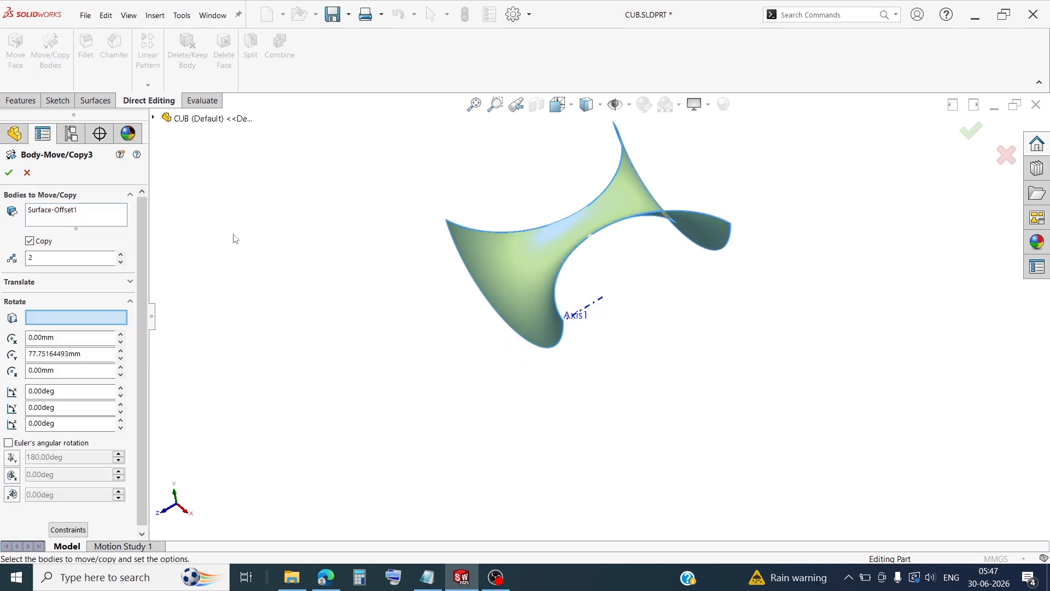
{"action": "left_click", "coordinate": [156, 119]}
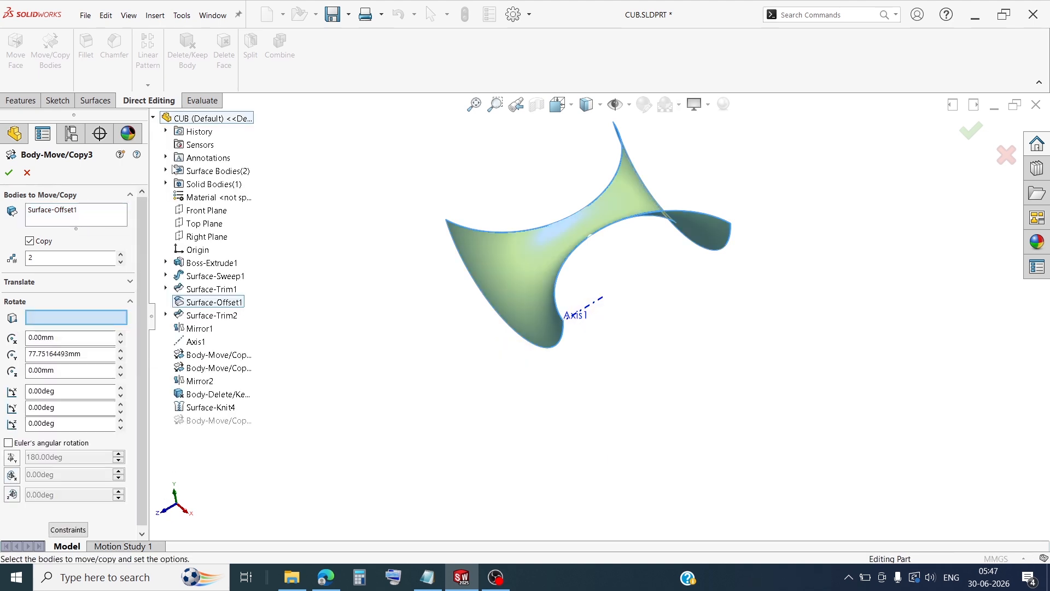
{"action": "left_click", "coordinate": [197, 250]}
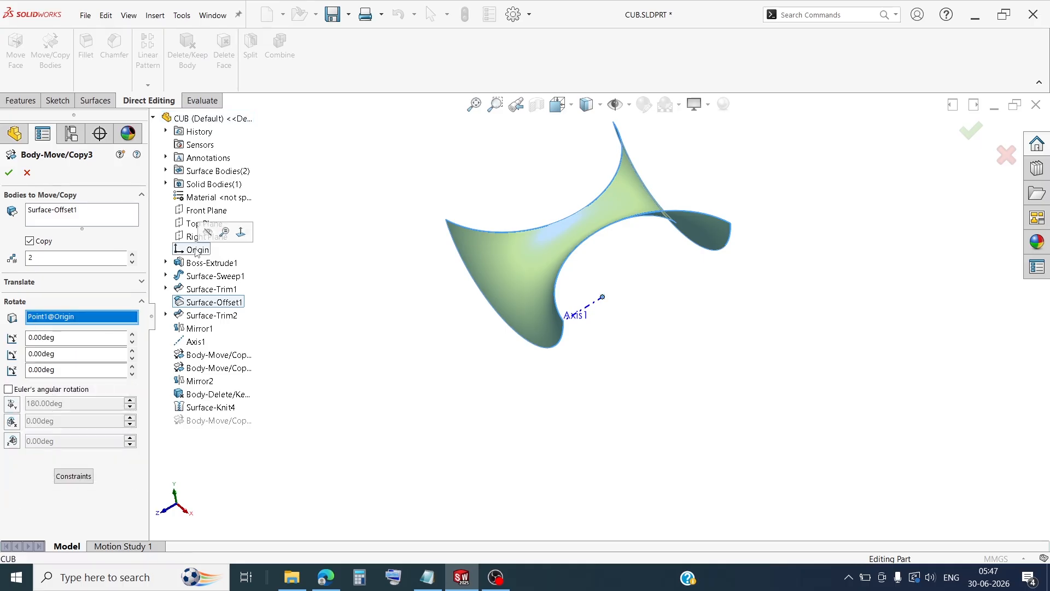
{"action": "left_click", "coordinate": [70, 354]}
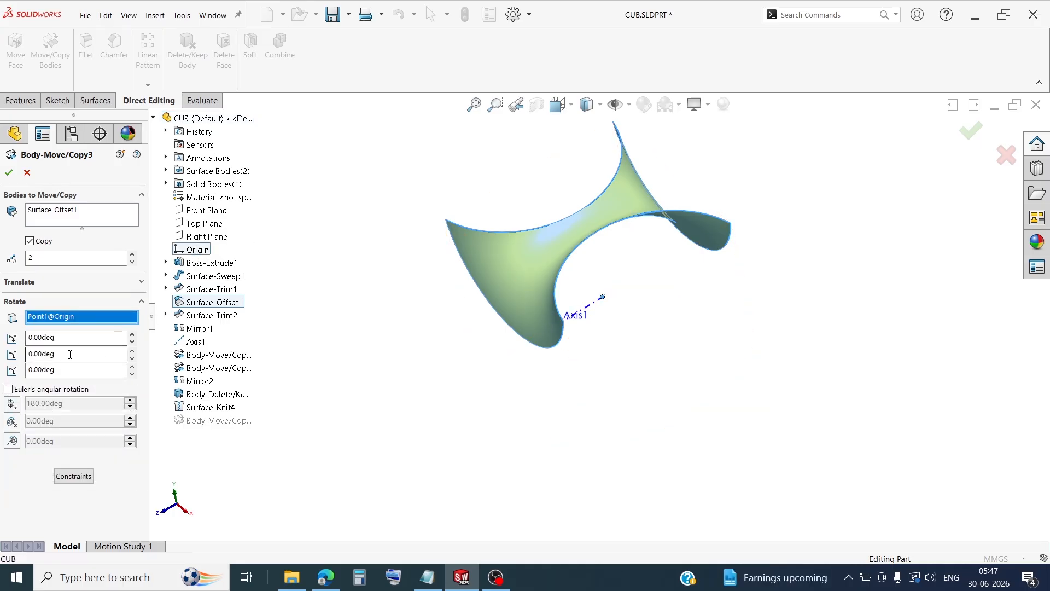
{"action": "left_click_drag", "start_coordinate": [70, 355], "coordinate": [1, 357]}
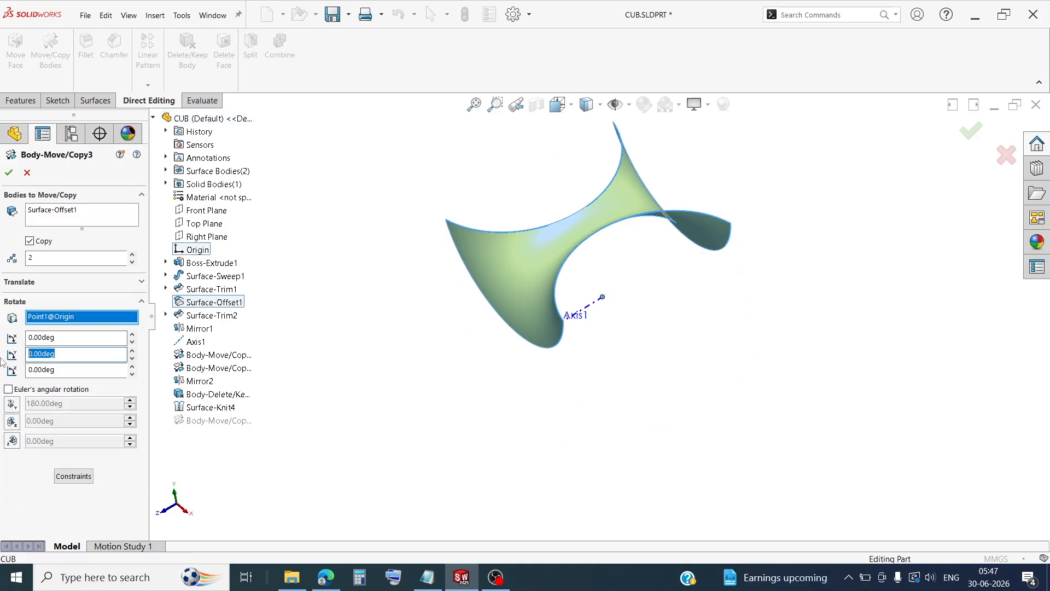
{"action": "type", "text": "120"}
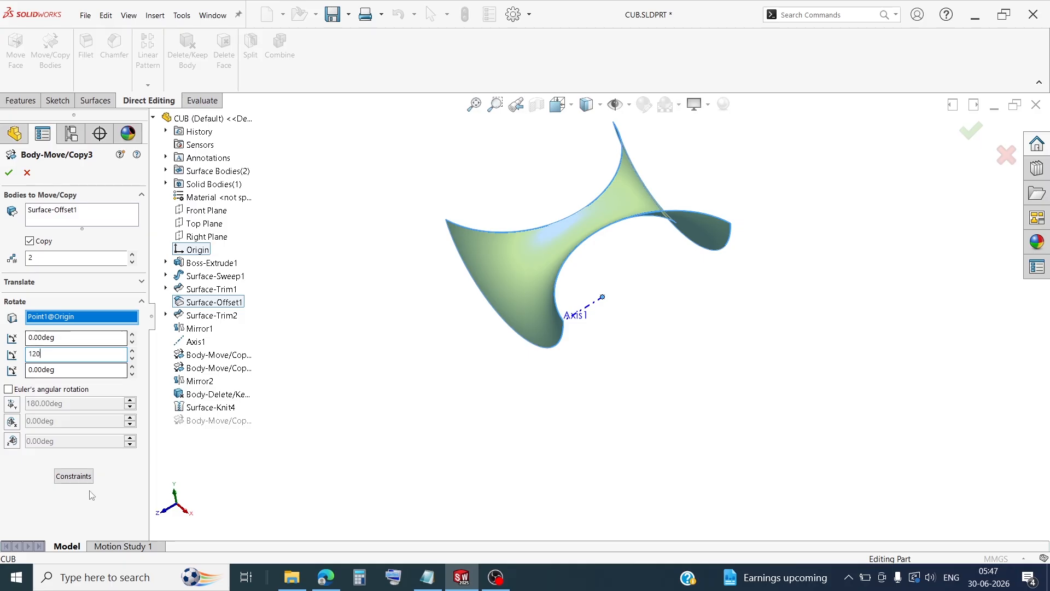
{"action": "left_click", "coordinate": [88, 531]}
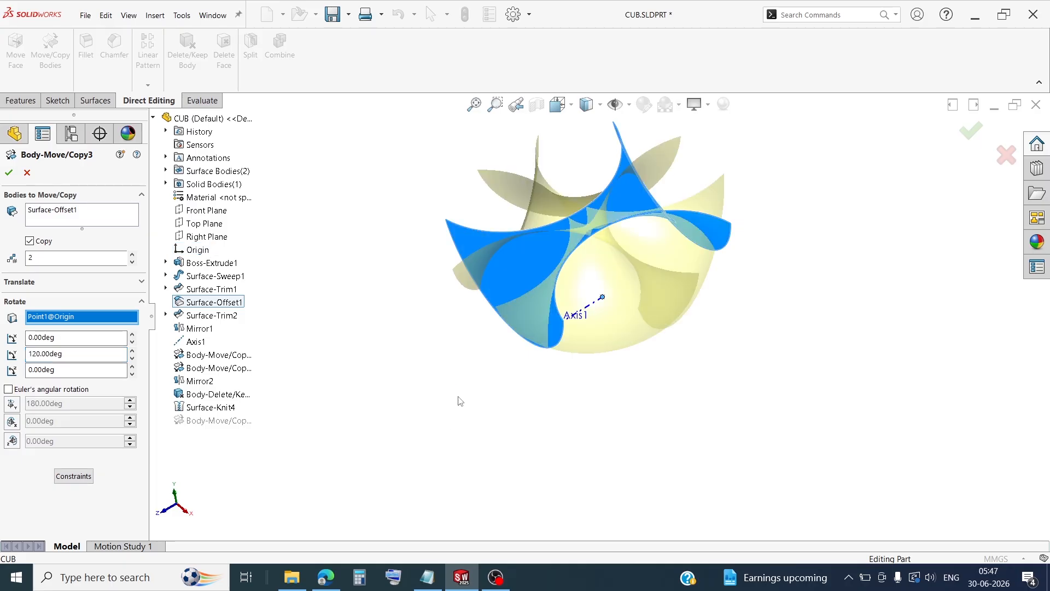
{"action": "middle_click_drag", "start_coordinate": [460, 401], "coordinate": [457, 355]}
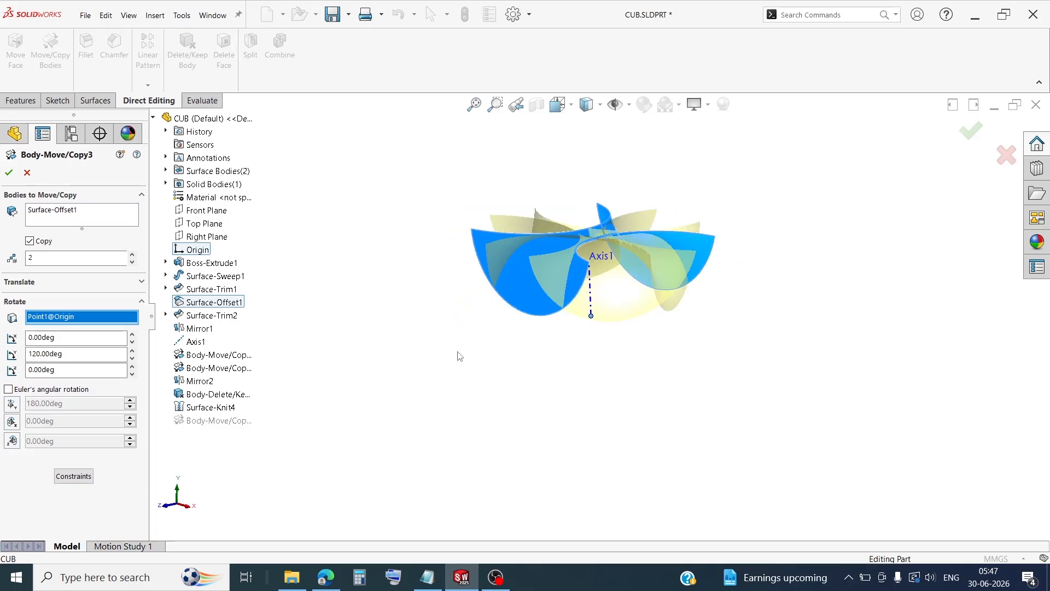
- Replace the origin with Axis1 as the rotation reference and set the angle to 180°
{"action": "right_click", "coordinate": [94, 317]}
{"action": "left_click", "coordinate": [134, 363]}
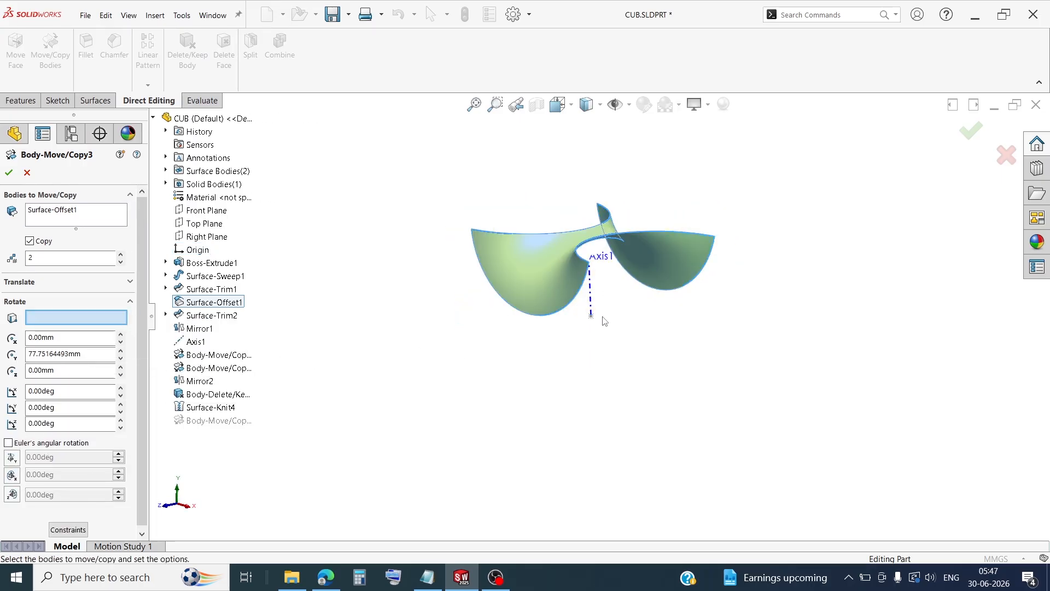
{"action": "left_click", "coordinate": [588, 310]}
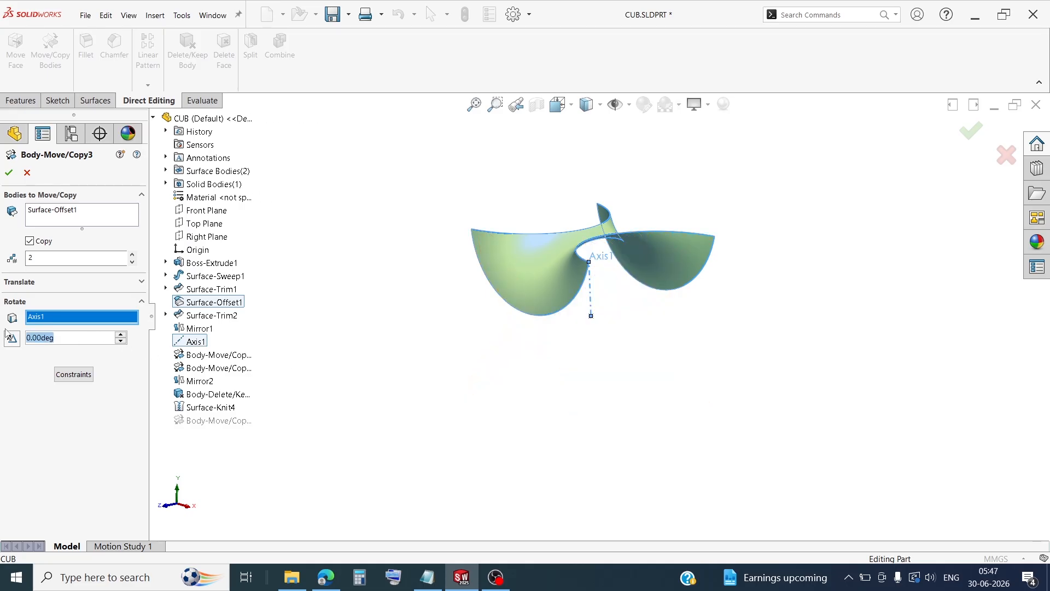
{"action": "type", "text": "180"}
{"action": "key", "text": "Return"}
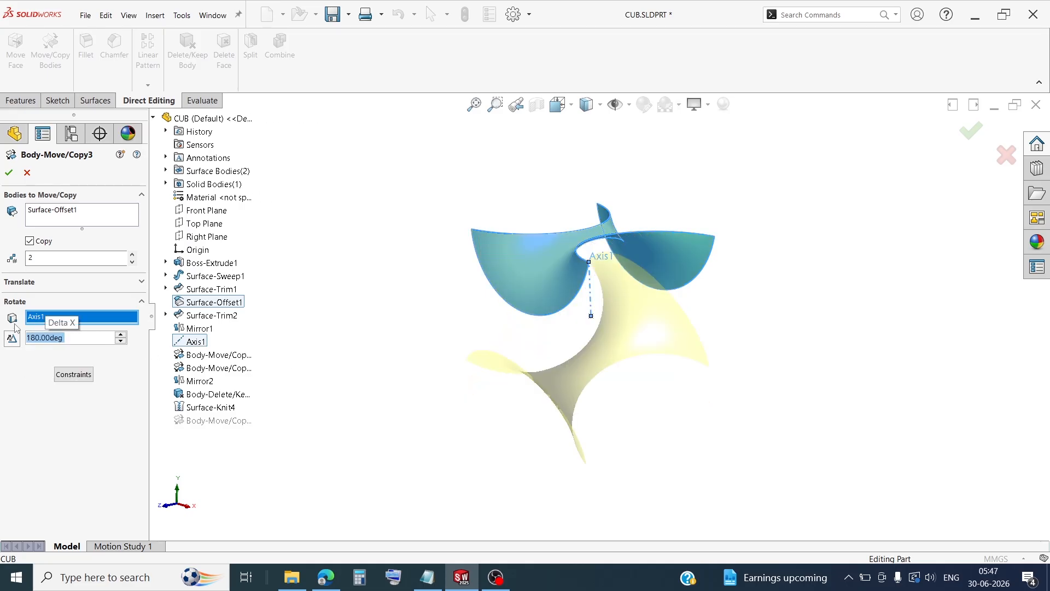
{"action": "middle_click_drag", "start_coordinate": [629, 282], "coordinate": [601, 337]}
- Set the rotation angle about Axis1 to 120° for the two copies and accept the edited feature
{"action": "left_click_drag", "start_coordinate": [86, 341], "coordinate": [7, 333]}
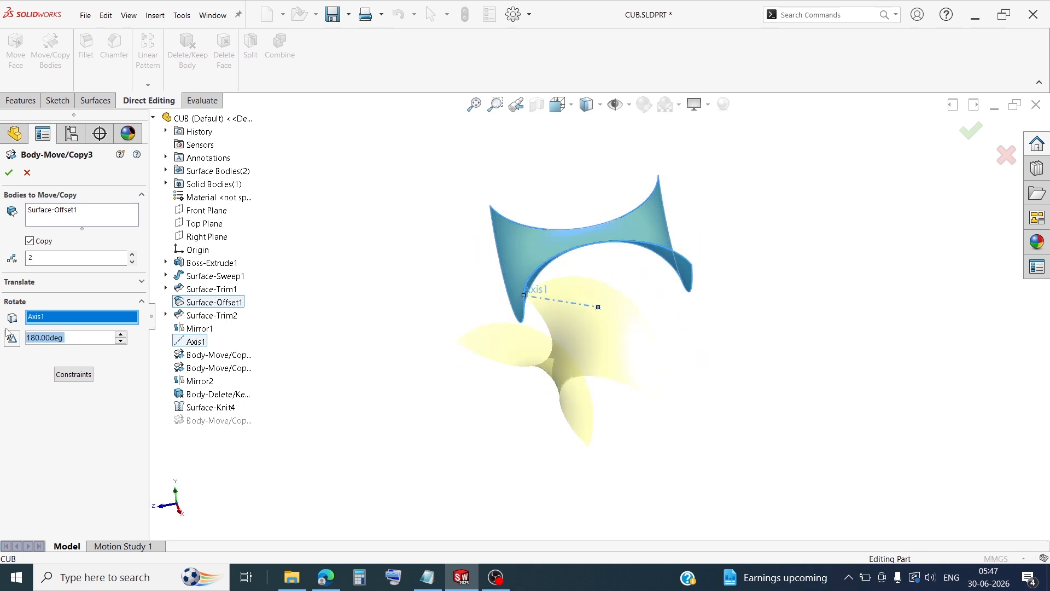
{"action": "type", "text": "120"}
{"action": "key", "text": "Return"}
{"action": "middle_click_drag", "start_coordinate": [608, 349], "coordinate": [388, 318]}
{"action": "middle_click_drag", "start_coordinate": [369, 281], "coordinate": [335, 386]}
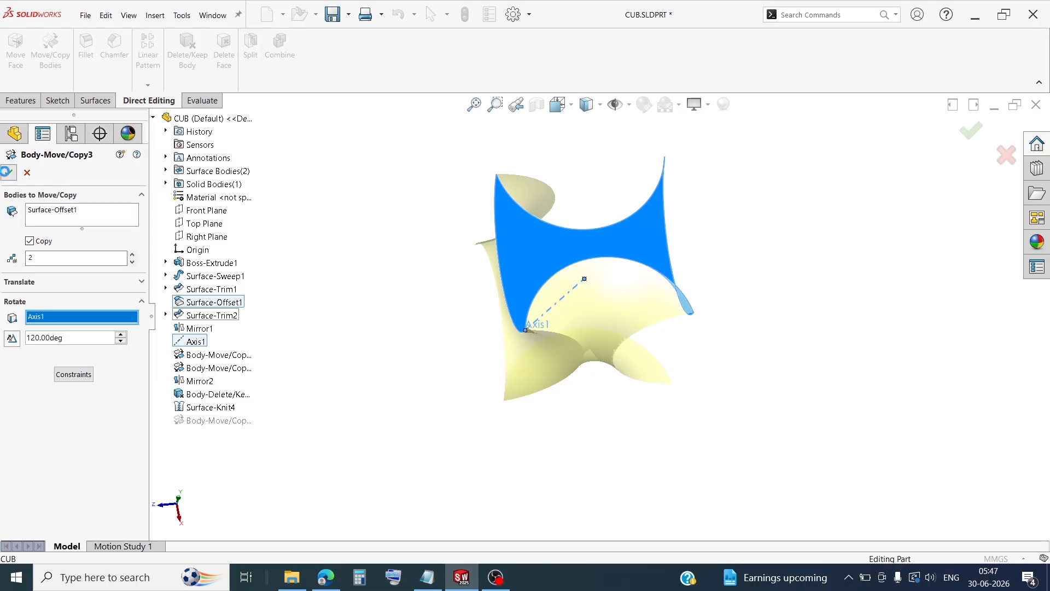
{"action": "key", "text": "Return"}
{"action": "left_click", "coordinate": [394, 222]}
{"action": "middle_click_drag", "start_coordinate": [394, 223], "coordinate": [397, 166]}
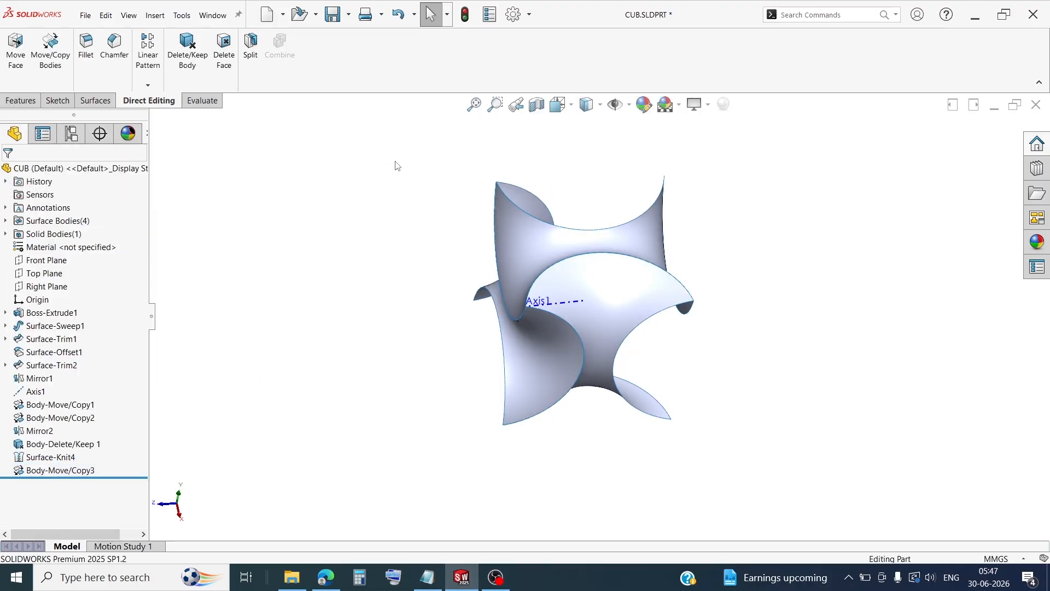
- Set up a new Move/Copy Bodies copy of the two rotated surface bodies with the origin as rotation reference
{"action": "left_click", "coordinate": [57, 49]}
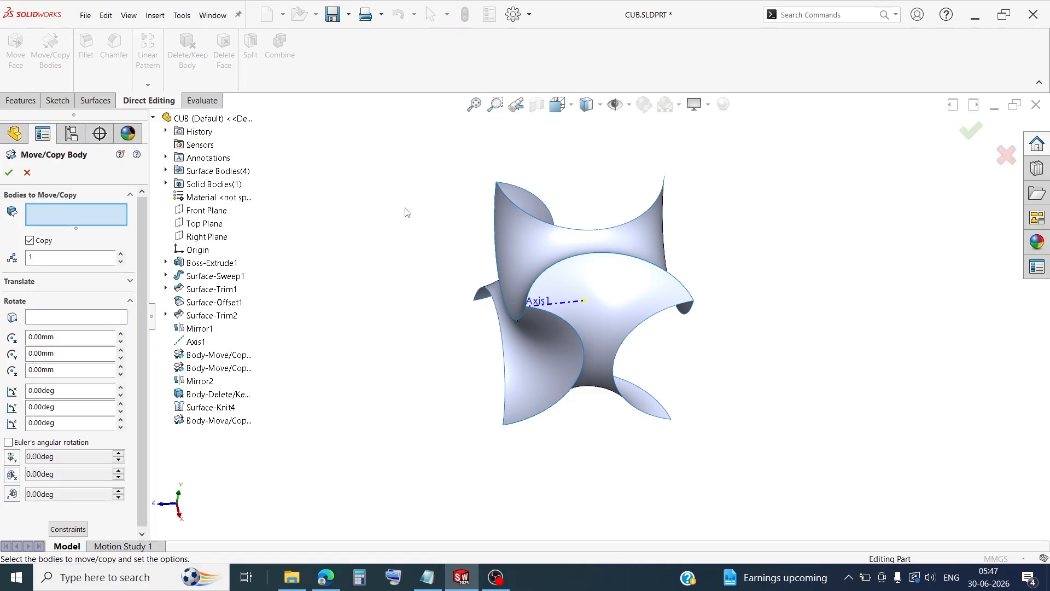
{"action": "left_click_drag", "start_coordinate": [358, 181], "coordinate": [750, 474]}
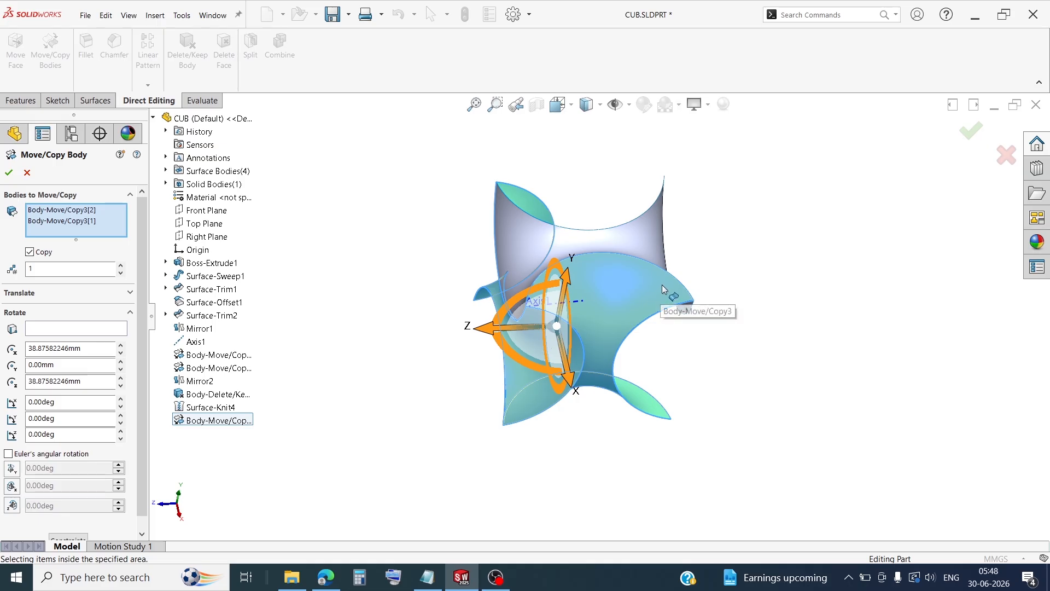
{"action": "left_click", "coordinate": [67, 329]}
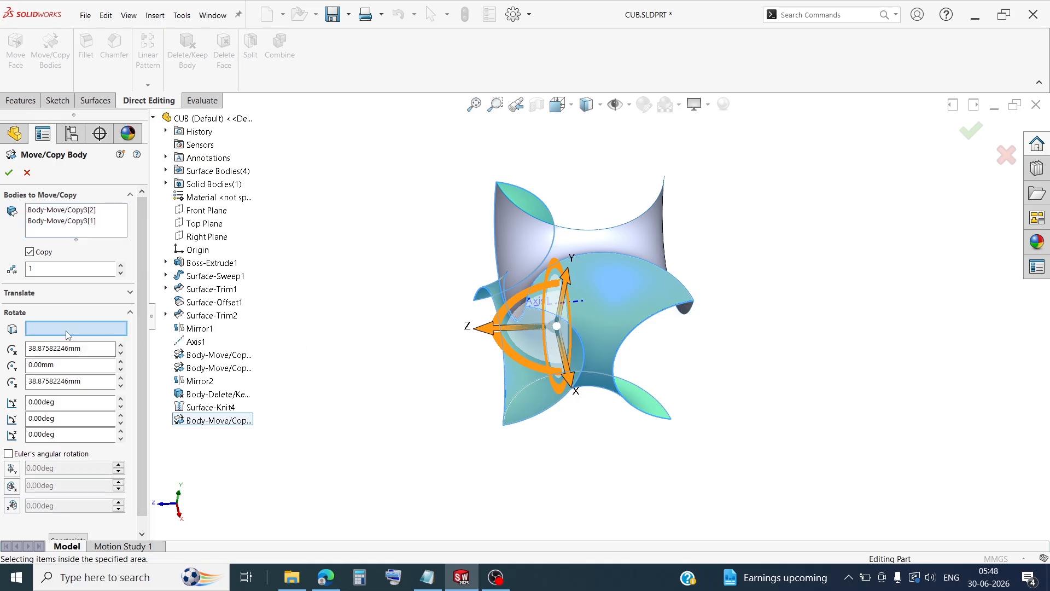
{"action": "left_click", "coordinate": [198, 254]}
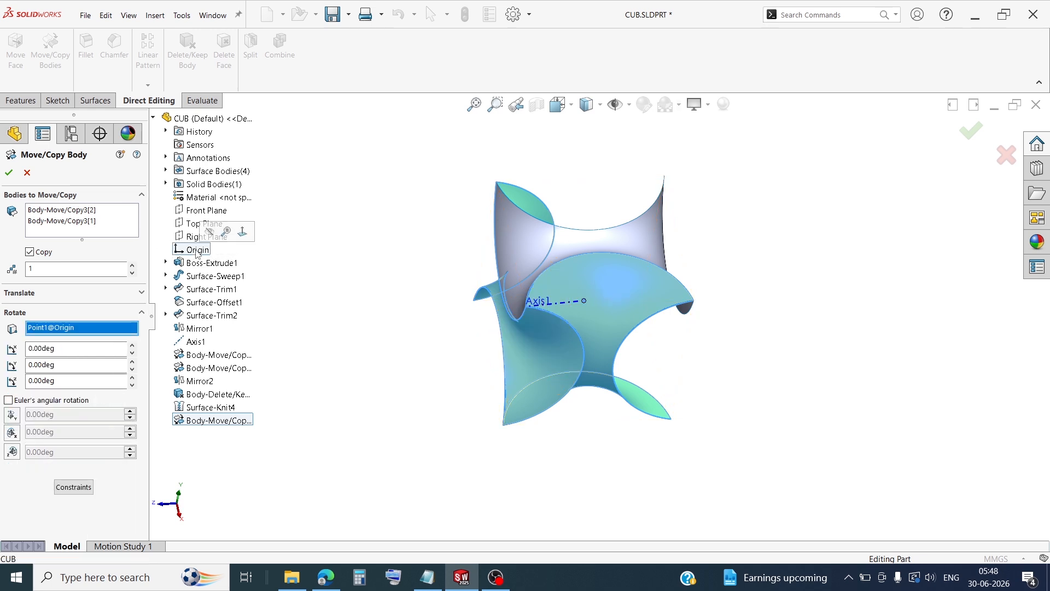
- Try a 120° Y rotation for the copies of the two surface bodies
{"action": "double_click", "coordinate": [76, 367]}
{"action": "type", "text": "120"}
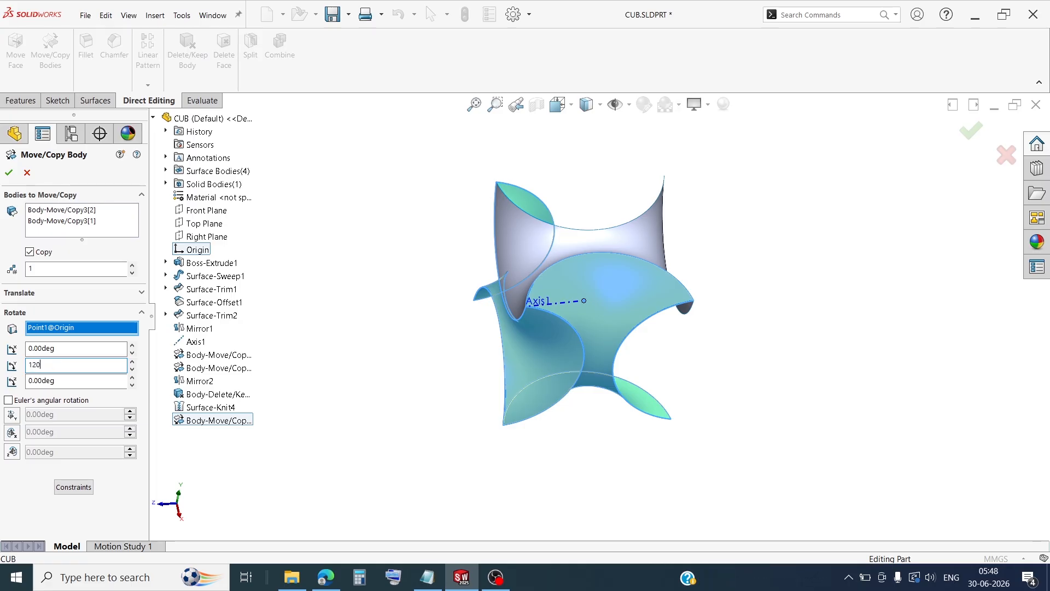
{"action": "key", "text": "Return"}
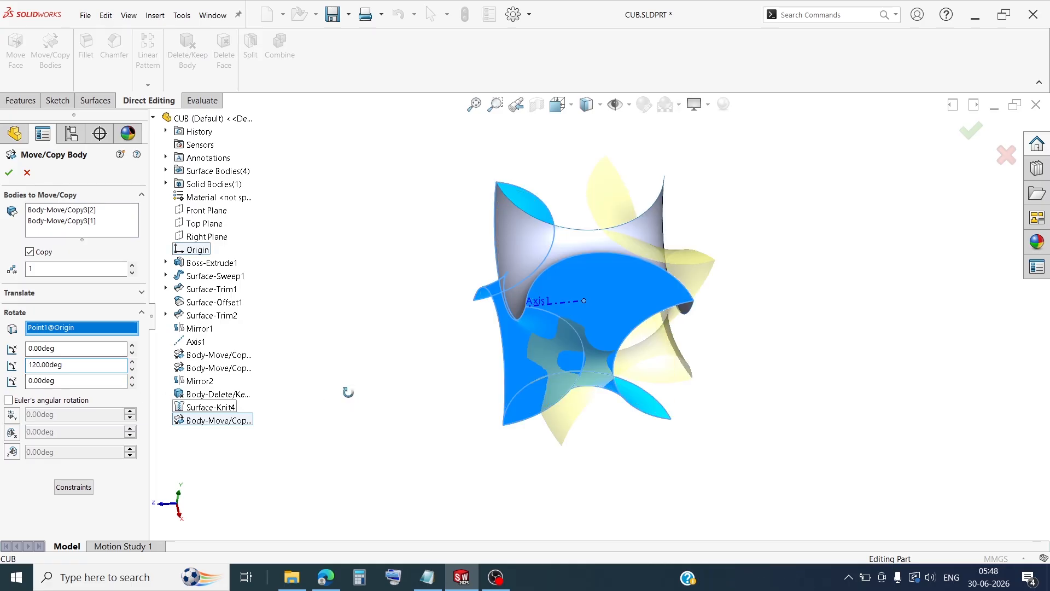
{"action": "middle_click_drag", "start_coordinate": [347, 391], "coordinate": [302, 329]}
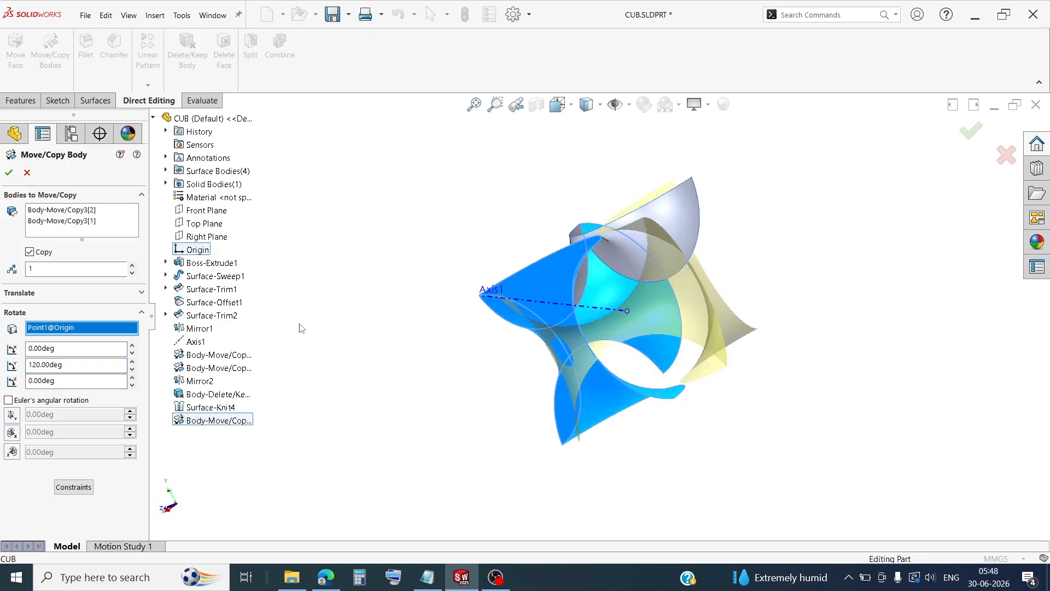
{"action": "middle_click_drag", "start_coordinate": [401, 263], "coordinate": [524, 271]}
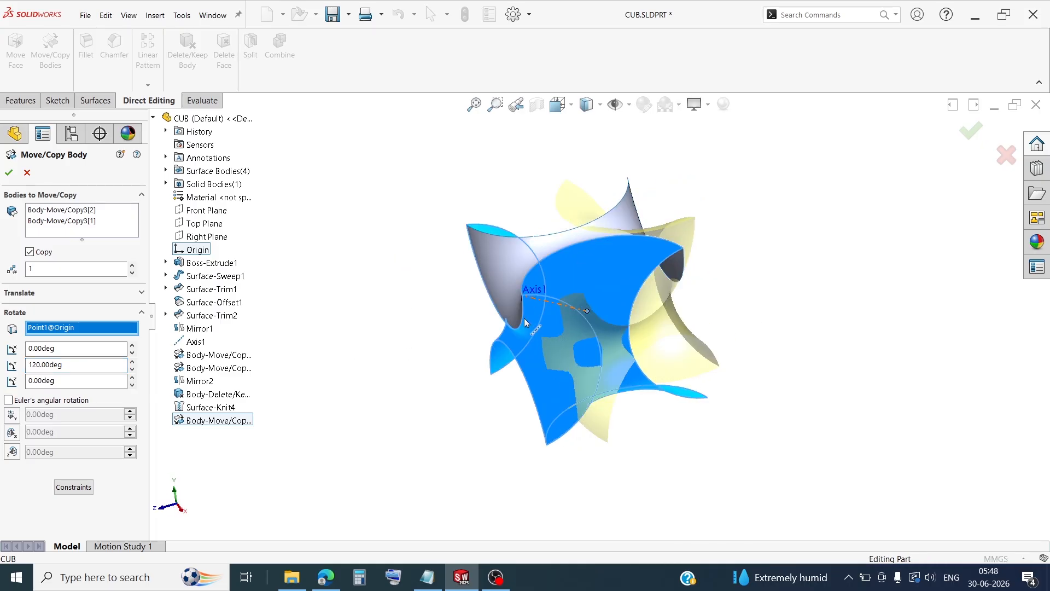
{"action": "middle_click_drag", "start_coordinate": [368, 275], "coordinate": [382, 275]}
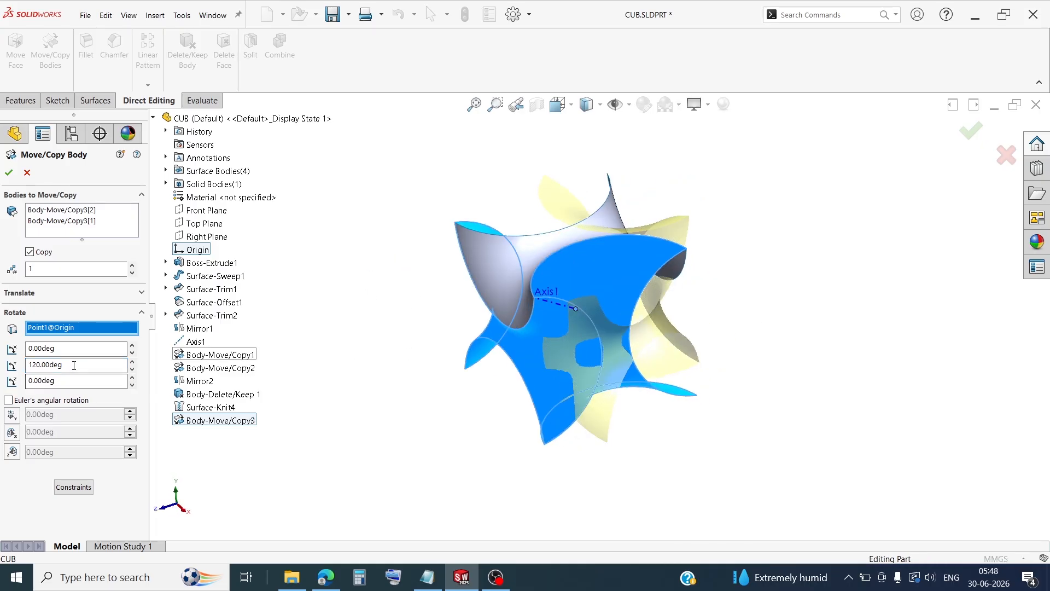
- Set the Y rotation about the origin to 180° with one copy and accept the Move/Copy Body feature
{"action": "left_click_drag", "start_coordinate": [73, 365], "coordinate": [3, 366]}
{"action": "type", "text": "180"}
{"action": "key", "text": "Return"}
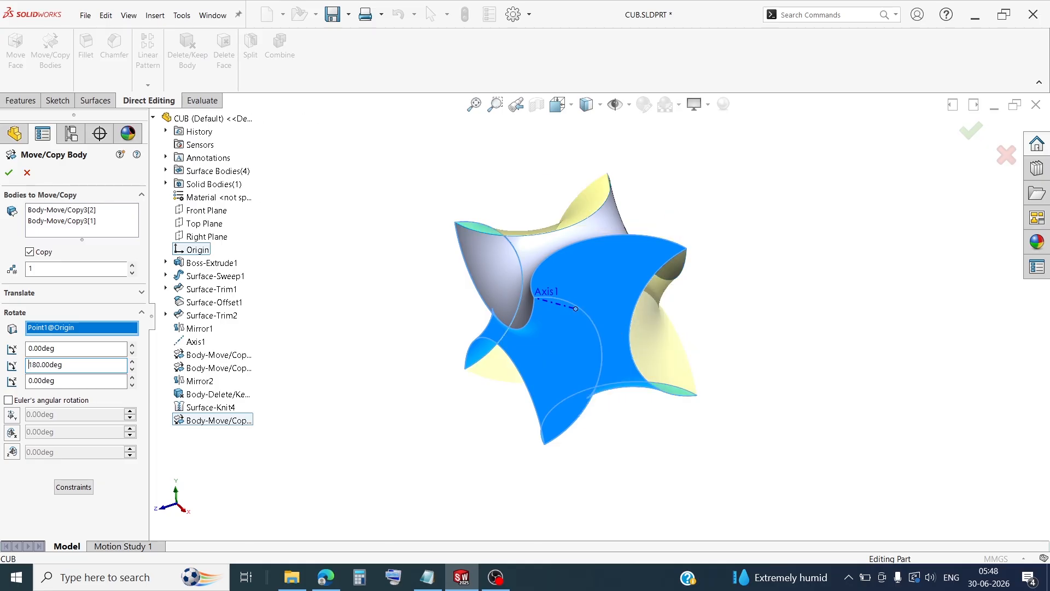
{"action": "middle_click_drag", "start_coordinate": [555, 187], "coordinate": [587, 265]}
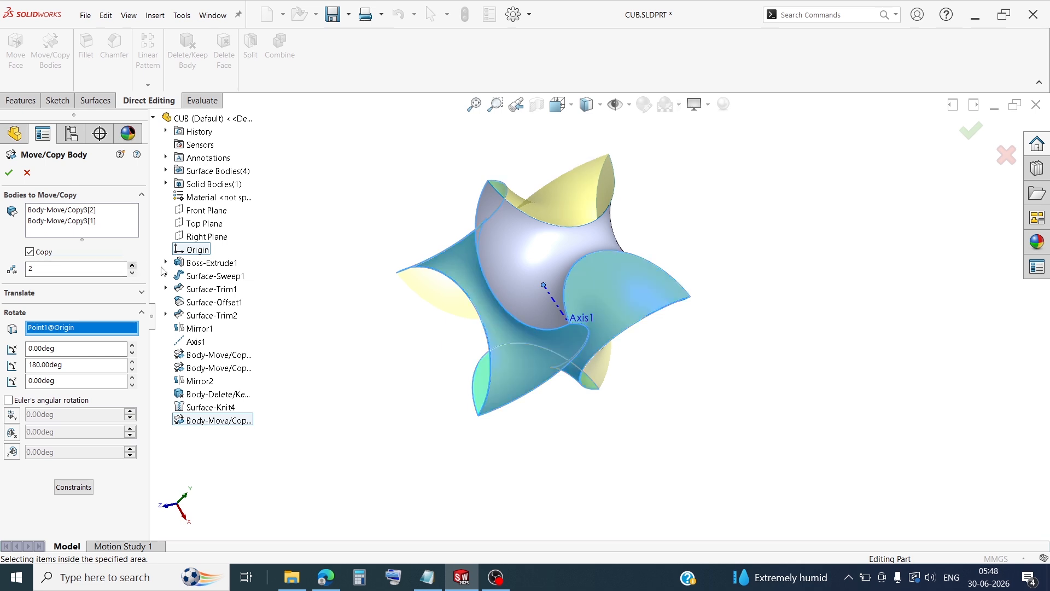
{"action": "middle_click_drag", "start_coordinate": [356, 265], "coordinate": [298, 213]}
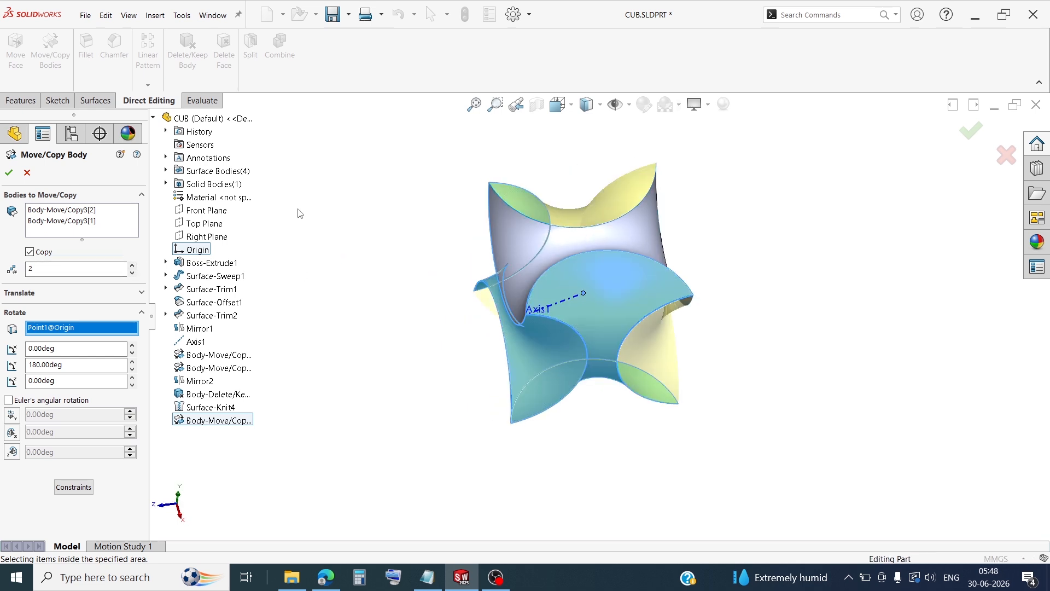
{"action": "left_click", "coordinate": [131, 273]}
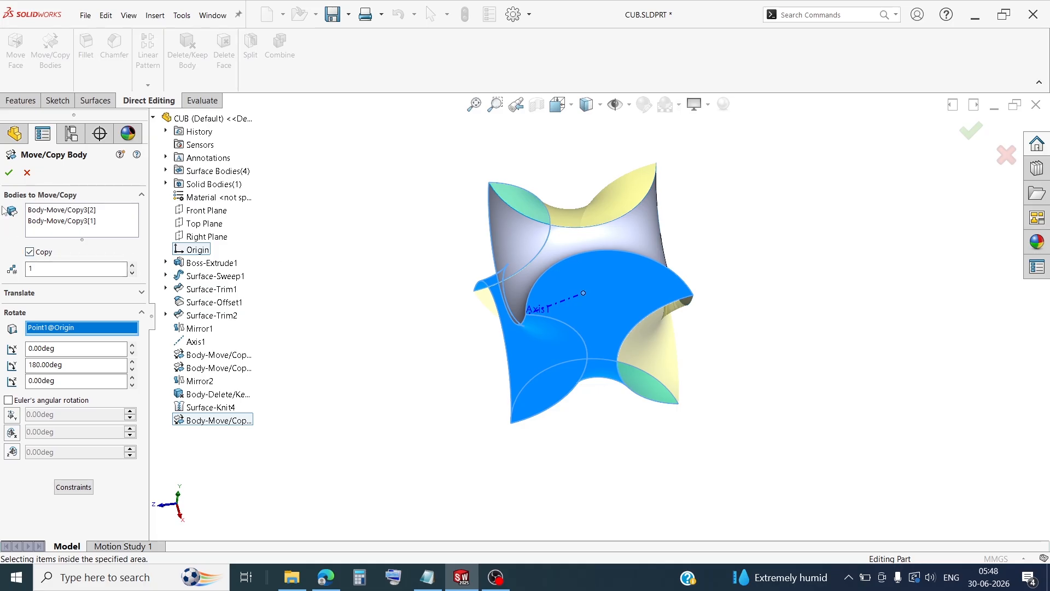
{"action": "left_click", "coordinate": [8, 174]}
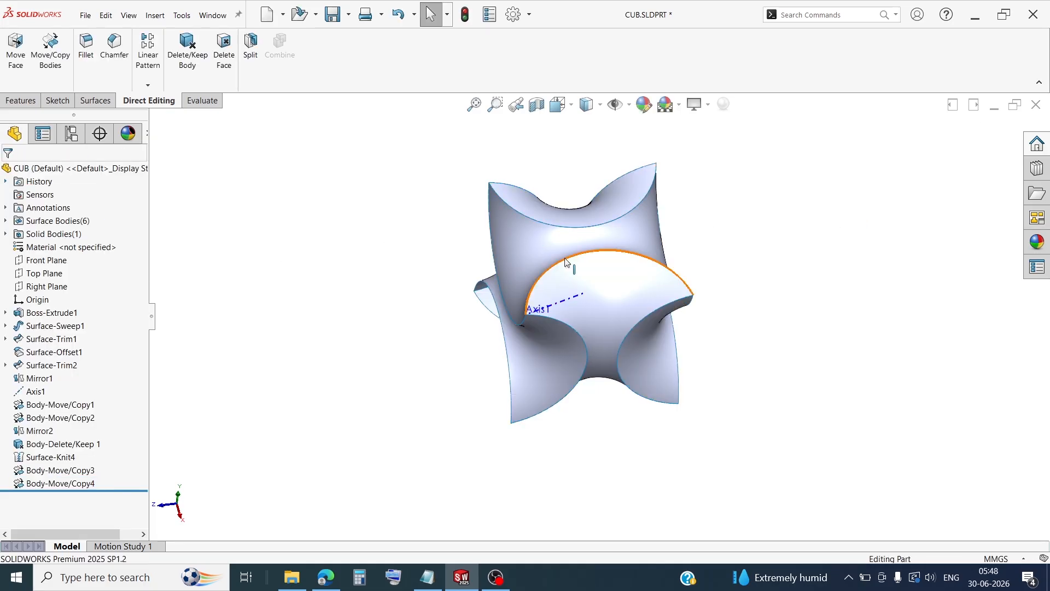
- Mirror the Surface-Offset1 surface body about the Top Plane
{"action": "middle_click_drag", "start_coordinate": [834, 227], "coordinate": [562, 290]}
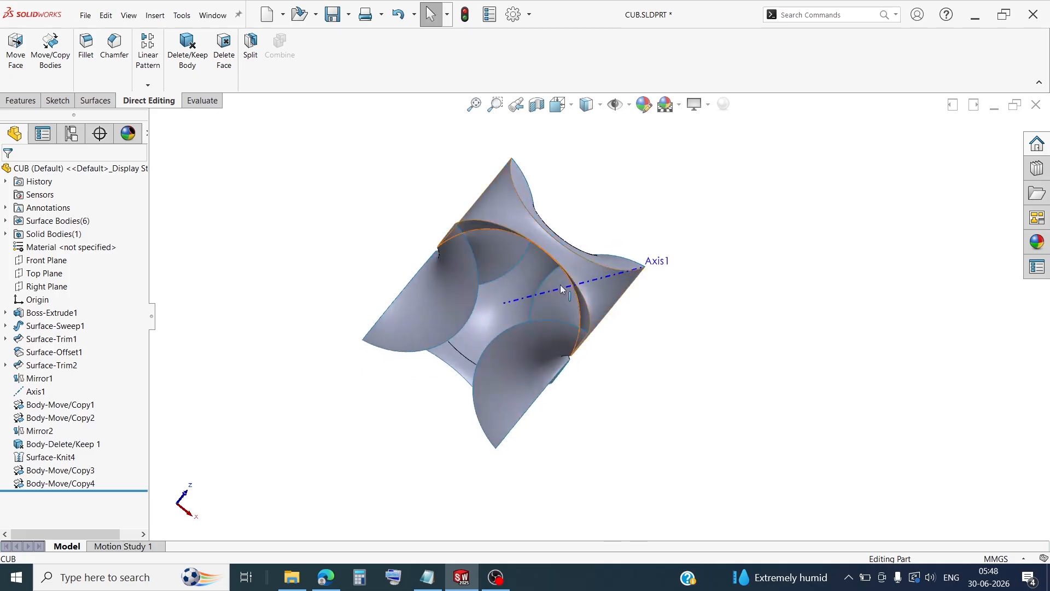
{"action": "middle_click_drag", "start_coordinate": [539, 246], "coordinate": [493, 291]}
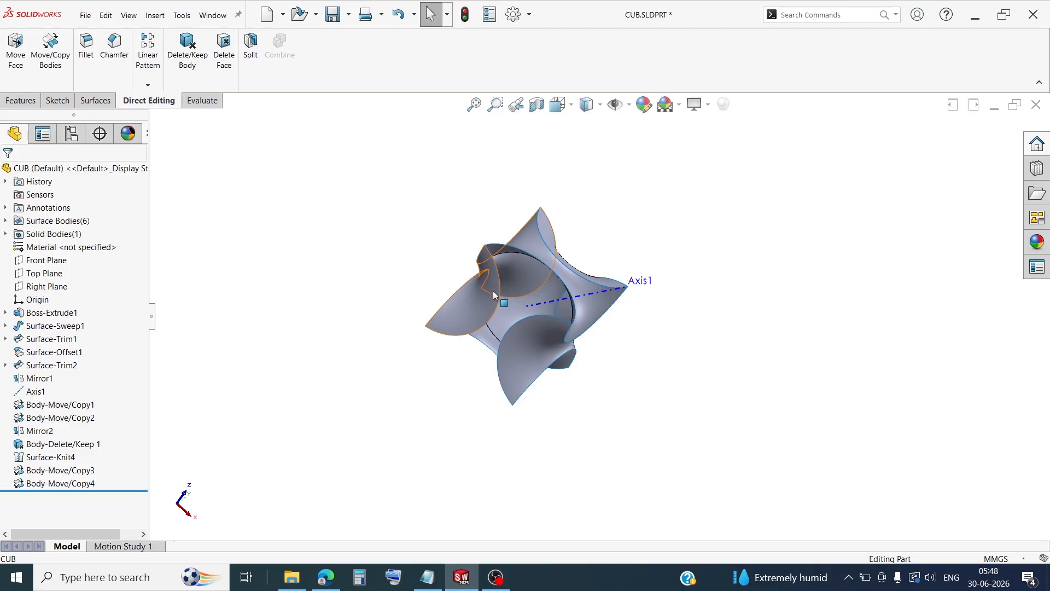
{"action": "left_click", "coordinate": [20, 100]}
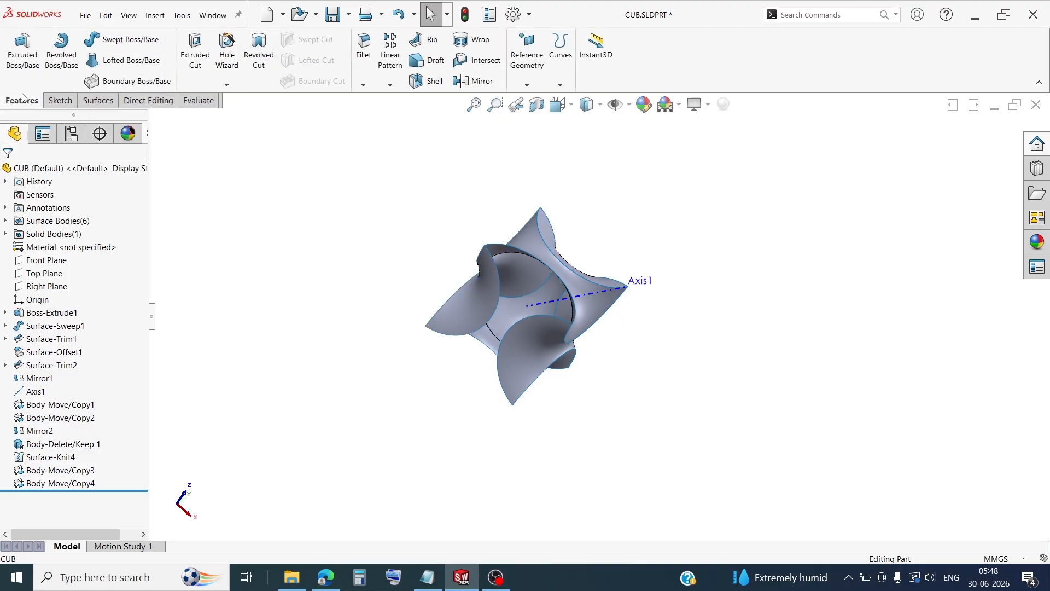
{"action": "left_click", "coordinate": [43, 274]}
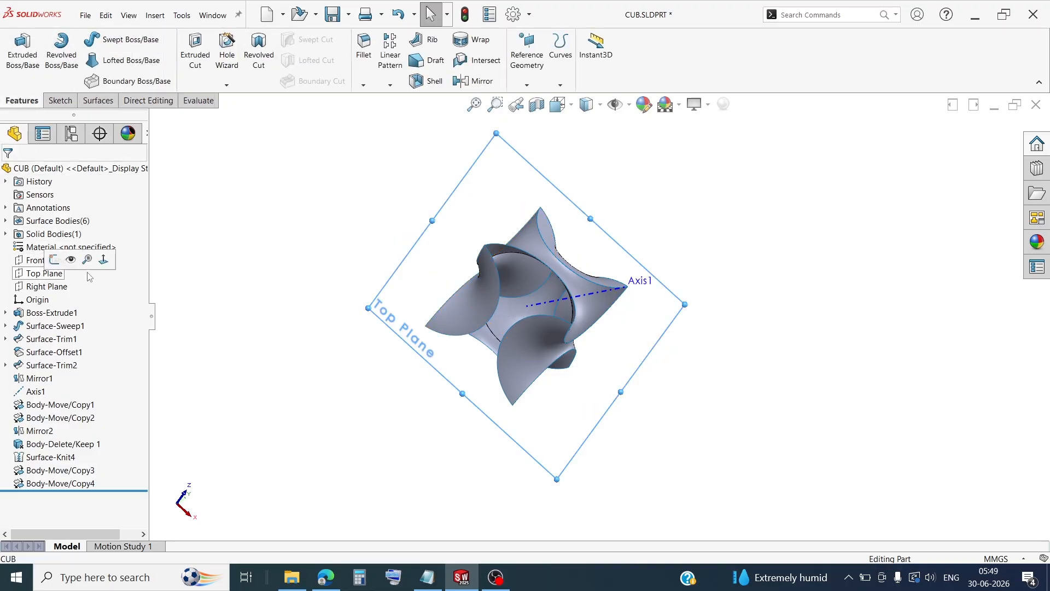
{"action": "left_click", "coordinate": [480, 82]}
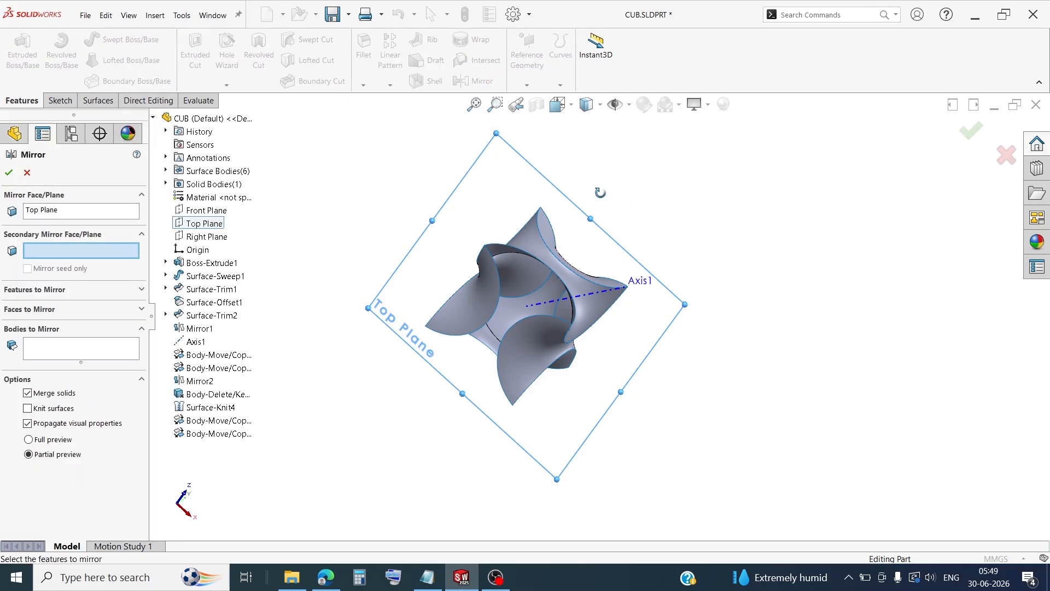
{"action": "middle_click_drag", "start_coordinate": [600, 192], "coordinate": [571, 187]}
{"action": "left_click", "coordinate": [65, 353]}
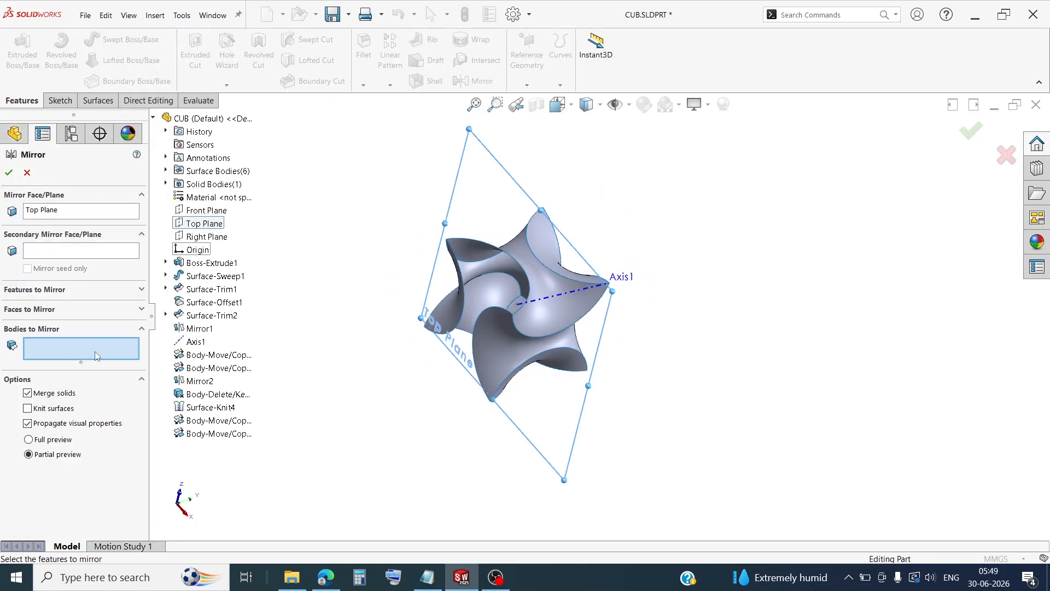
{"action": "left_click", "coordinate": [564, 267]}
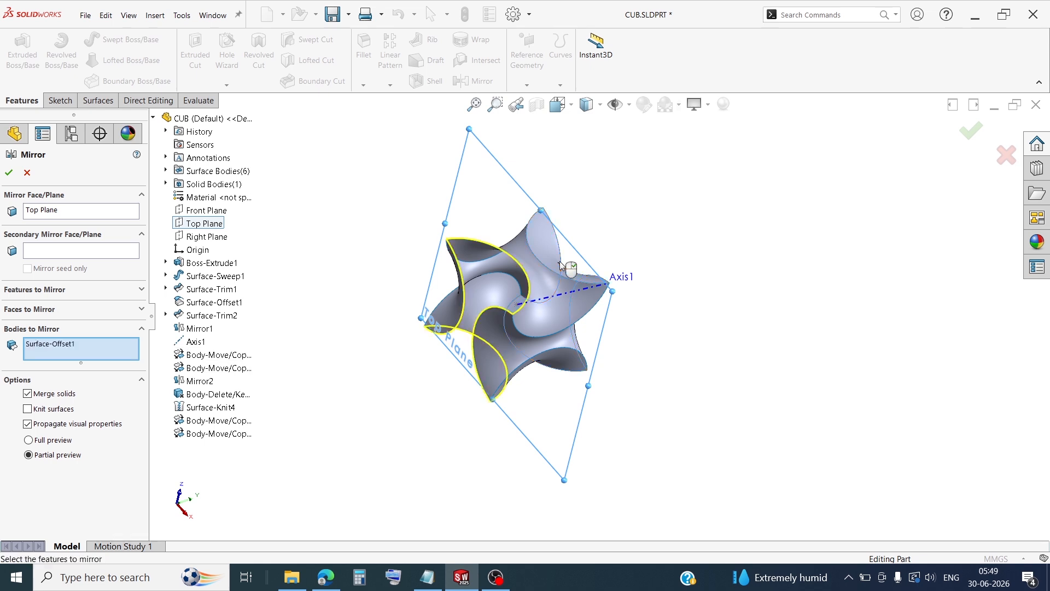
{"action": "left_click", "coordinate": [9, 173]}
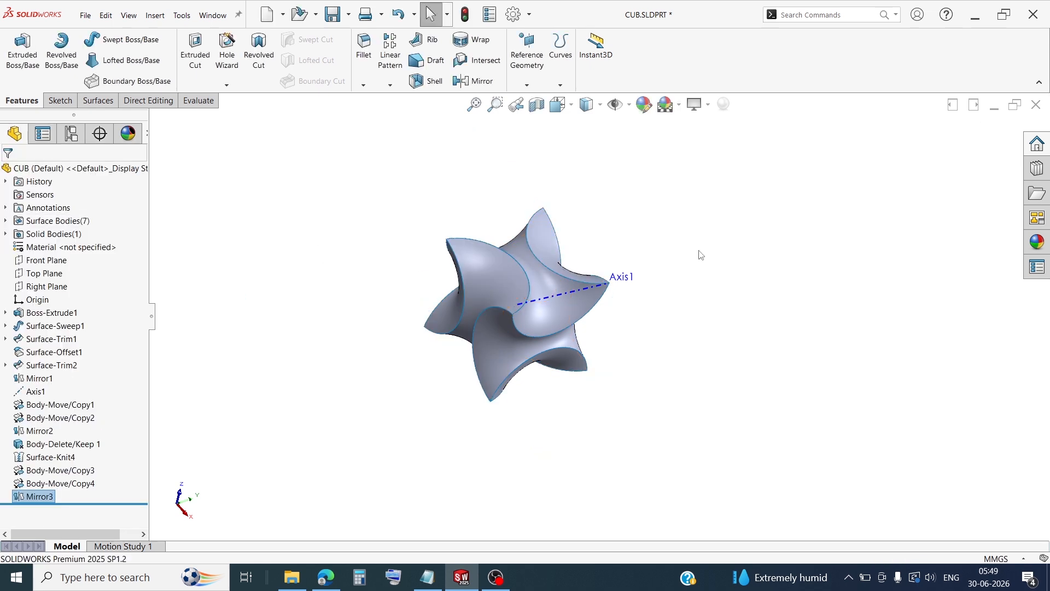
- Hide Axis1 and fit the whole model in the view
{"action": "middle_click_drag", "start_coordinate": [535, 280], "coordinate": [476, 238]}
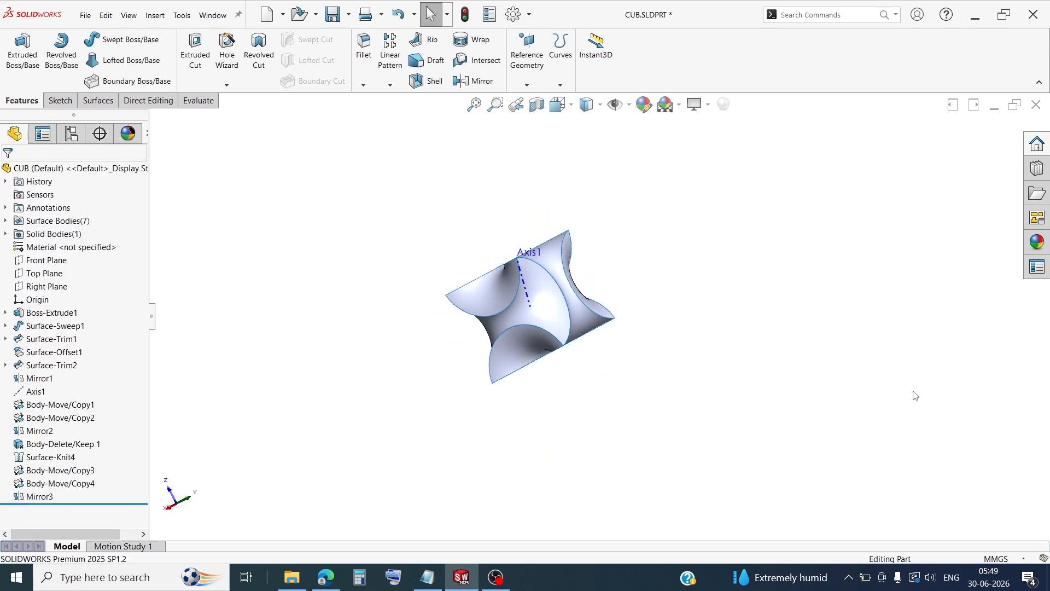
{"action": "middle_click_drag", "start_coordinate": [916, 396], "coordinate": [520, 300]}
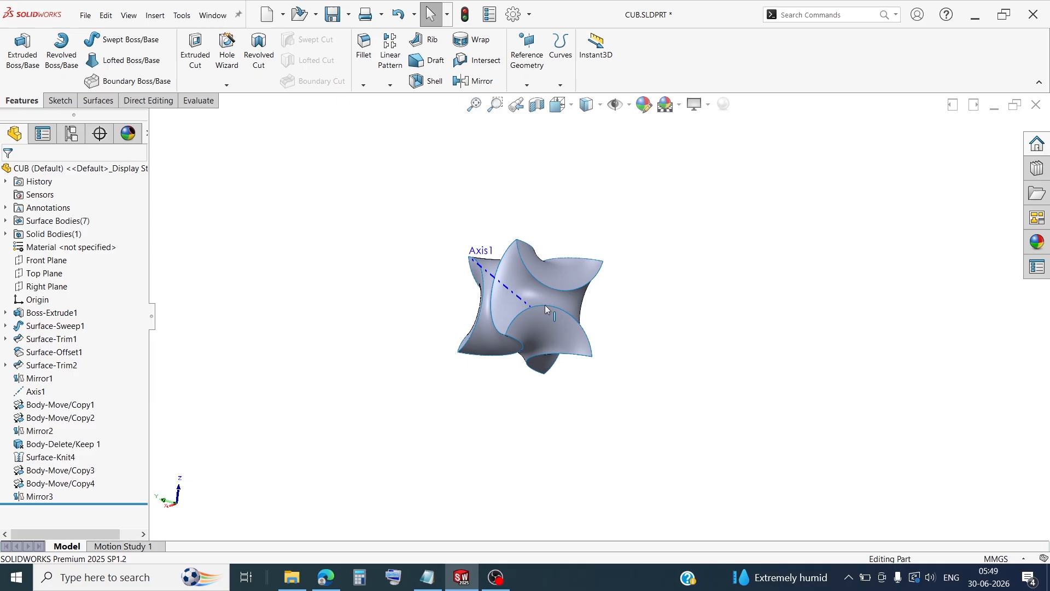
{"action": "left_click", "coordinate": [509, 294]}
{"action": "left_click", "coordinate": [557, 257]}
{"action": "left_click", "coordinate": [474, 104]}
- Knit the six visible surface bodies together with the Create solid option enabled
{"action": "middle_click_drag", "start_coordinate": [482, 270], "coordinate": [802, 288]}
{"action": "middle_click_drag", "start_coordinate": [496, 253], "coordinate": [460, 199]}
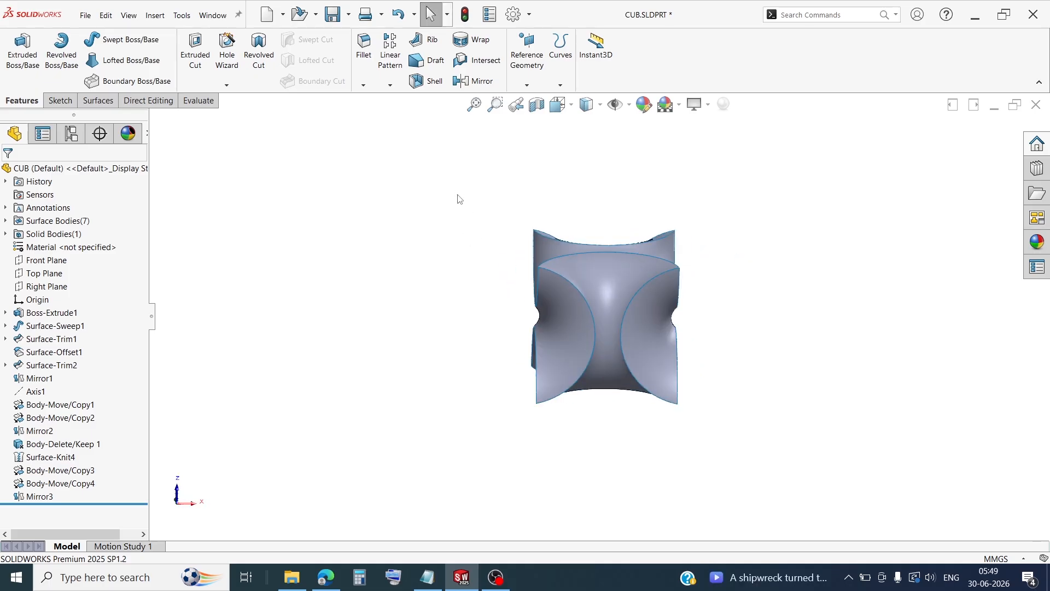
{"action": "left_click", "coordinate": [100, 101]}
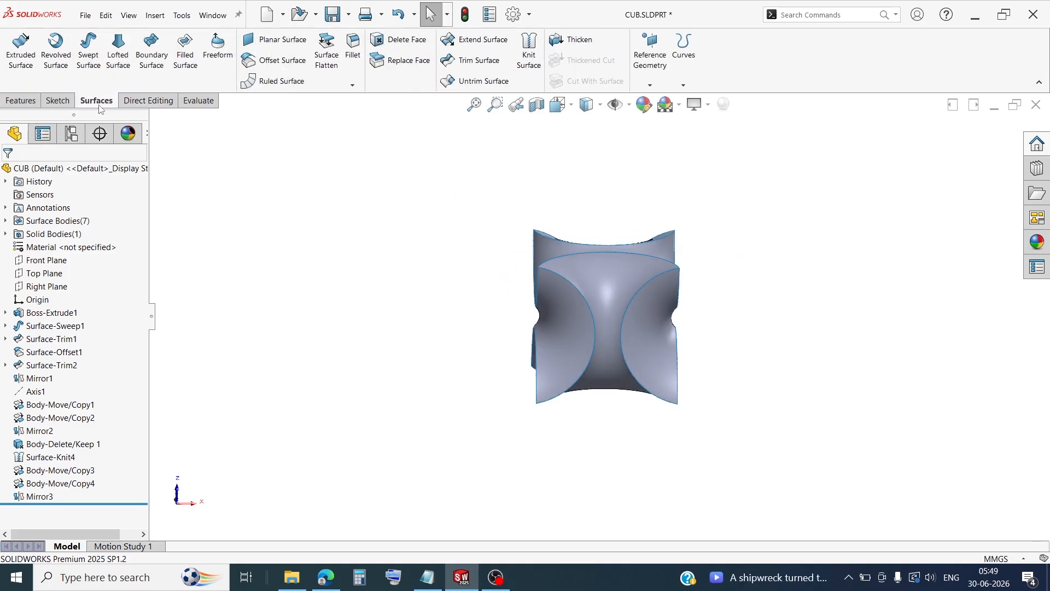
{"action": "left_click", "coordinate": [531, 57]}
{"action": "left_click_drag", "start_coordinate": [403, 167], "coordinate": [774, 479]}
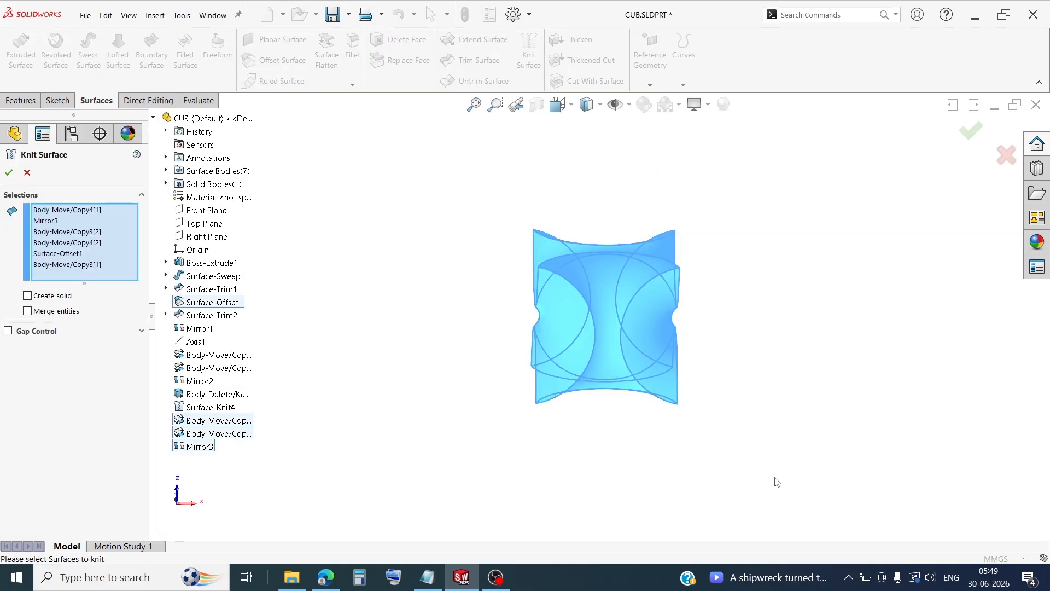
{"action": "left_click", "coordinate": [27, 296]}
{"action": "left_click", "coordinate": [9, 172]}
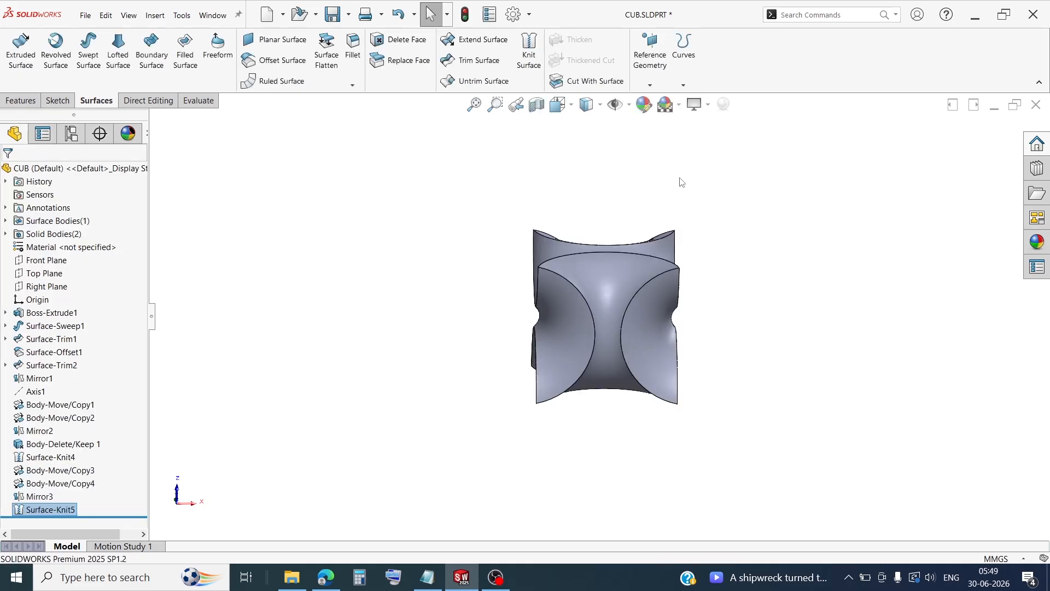
- Examine the solid bodies by highlighting the knitted body and the extruded cube body in turn
{"action": "left_click", "coordinate": [329, 254]}
{"action": "middle_click_drag", "start_coordinate": [328, 253], "coordinate": [571, 315]}
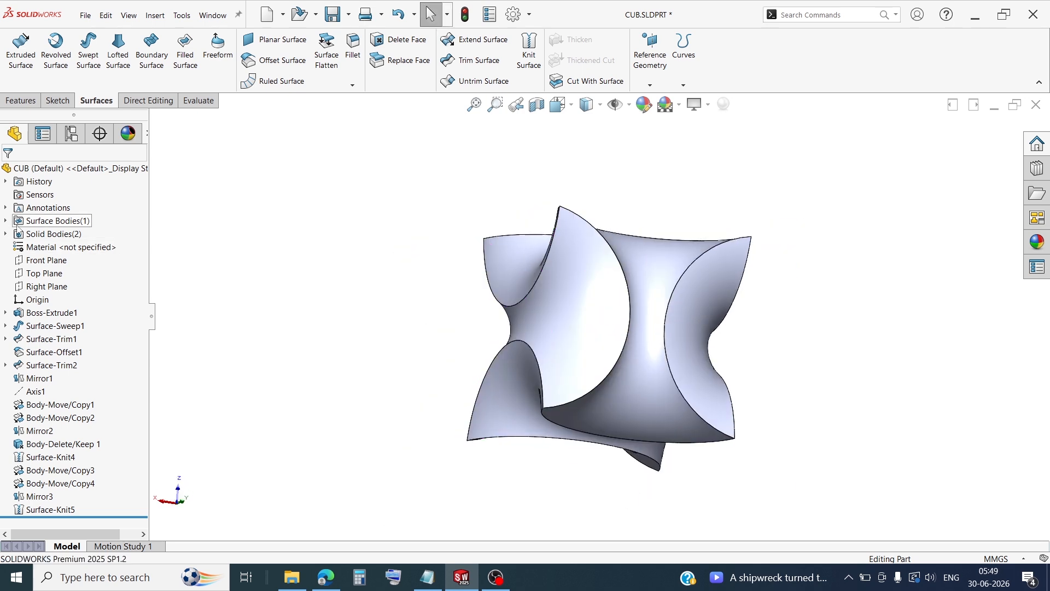
{"action": "left_click", "coordinate": [6, 233]}
{"action": "left_click", "coordinate": [60, 260]}
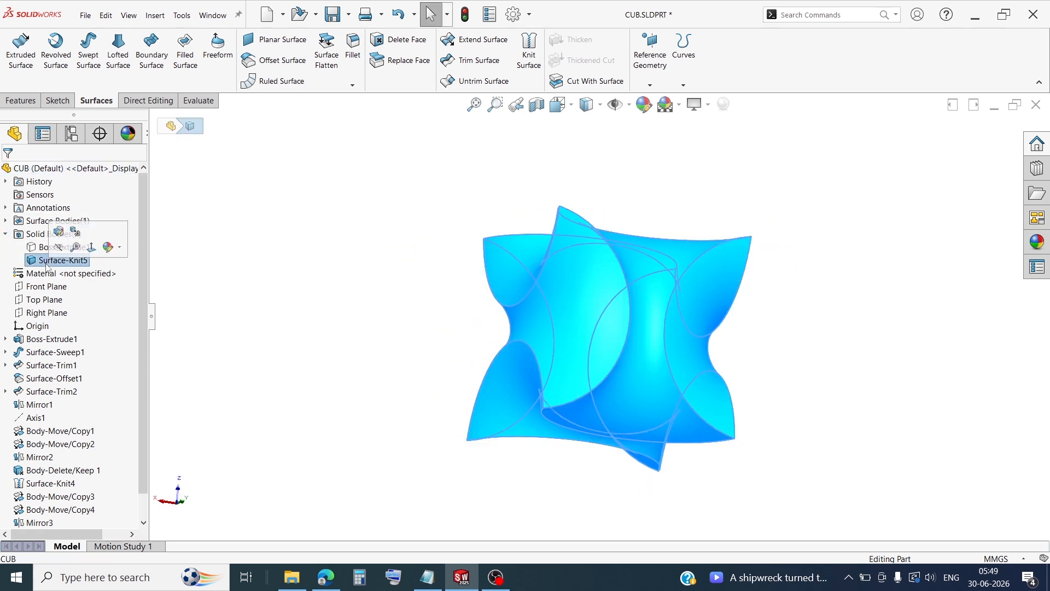
{"action": "left_click", "coordinate": [364, 286]}
{"action": "left_click", "coordinate": [64, 247]}
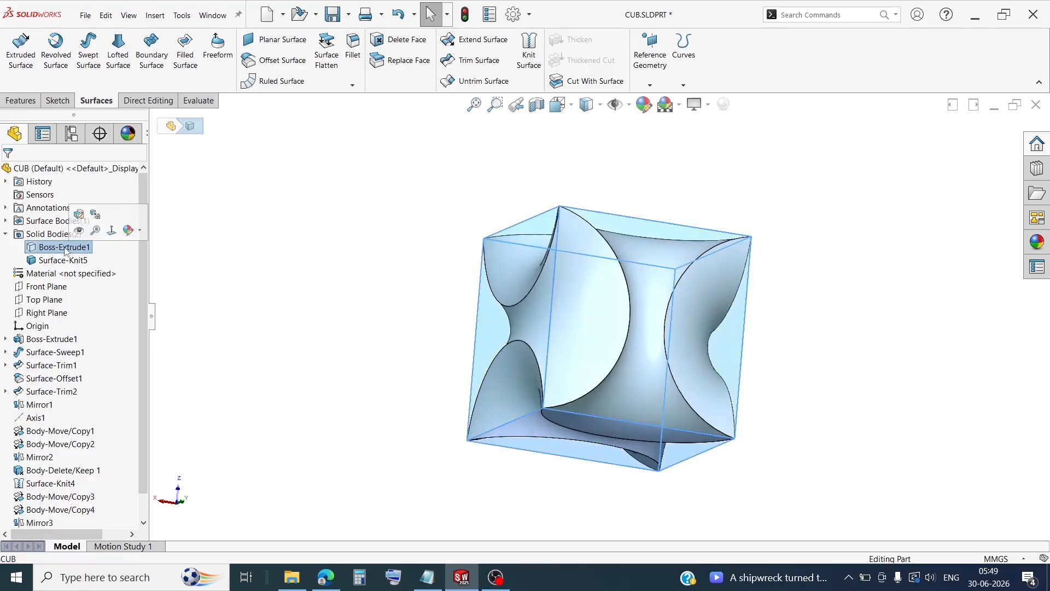
{"action": "left_click", "coordinate": [228, 259]}
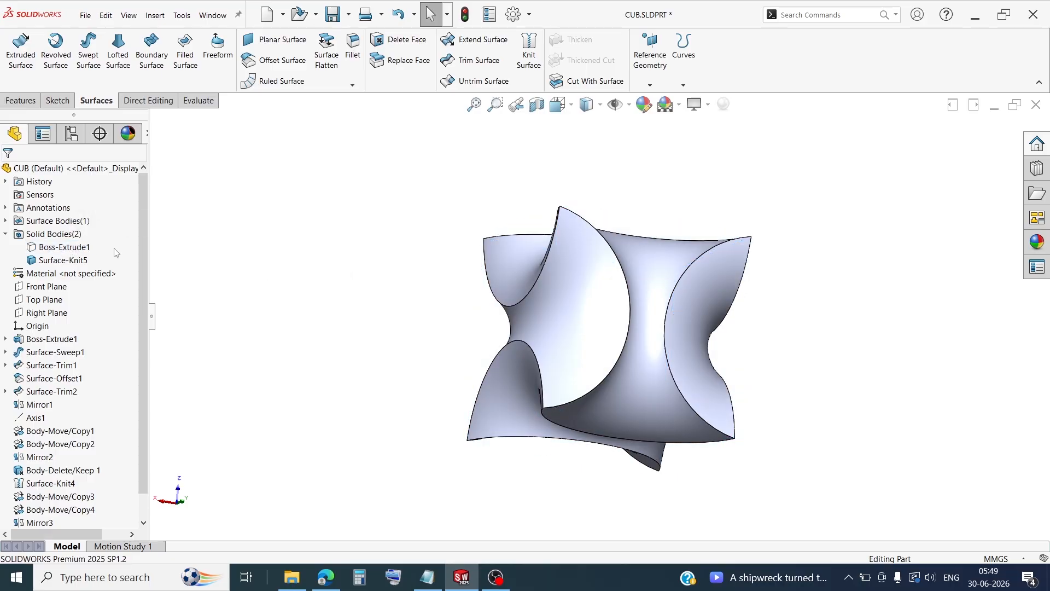
{"action": "left_click", "coordinate": [60, 260]}
{"action": "left_click", "coordinate": [409, 198]}
- Examine the knitted solid from other sides and check which surface body remains in the part
{"action": "left_click", "coordinate": [474, 105]}
{"action": "middle_click_drag", "start_coordinate": [498, 243], "coordinate": [643, 300]}
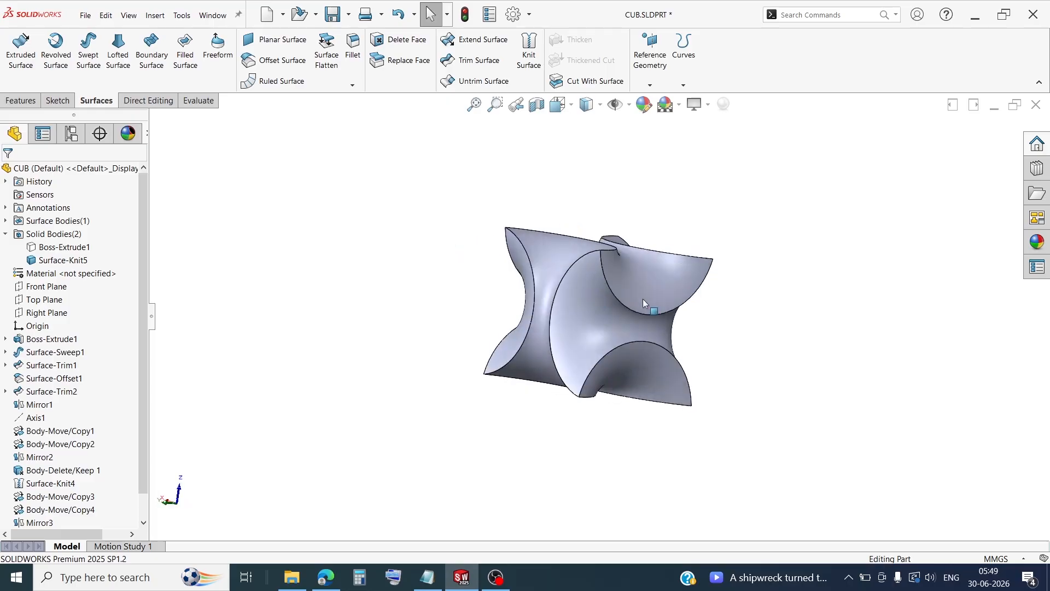
{"action": "scroll", "coordinate": [643, 301], "scroll_direction": "down", "scroll_amount": 4}
{"action": "middle_click_drag", "start_coordinate": [555, 268], "coordinate": [553, 310]}
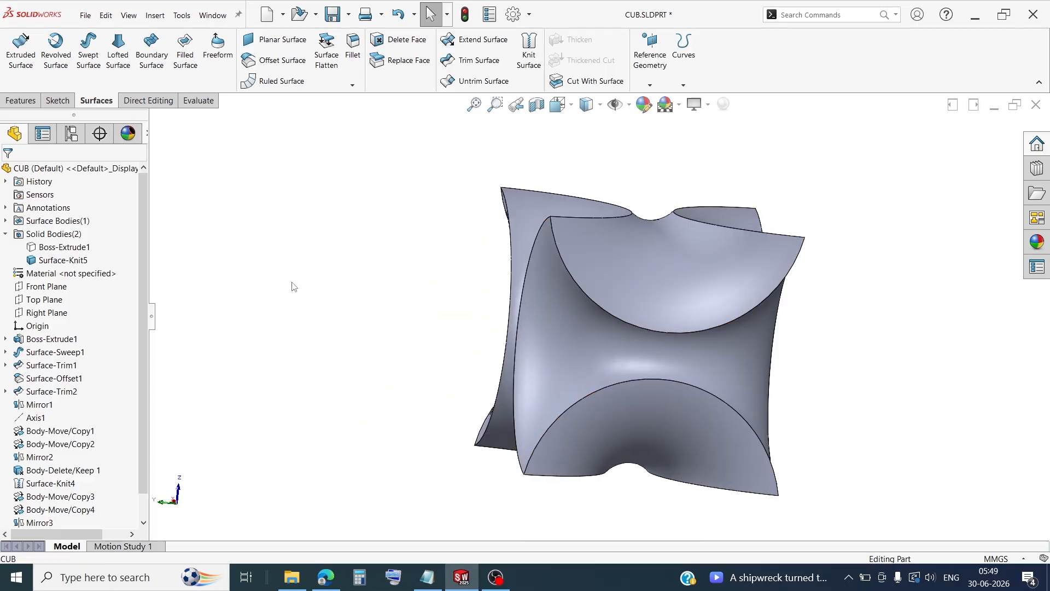
{"action": "left_click", "coordinate": [231, 268]}
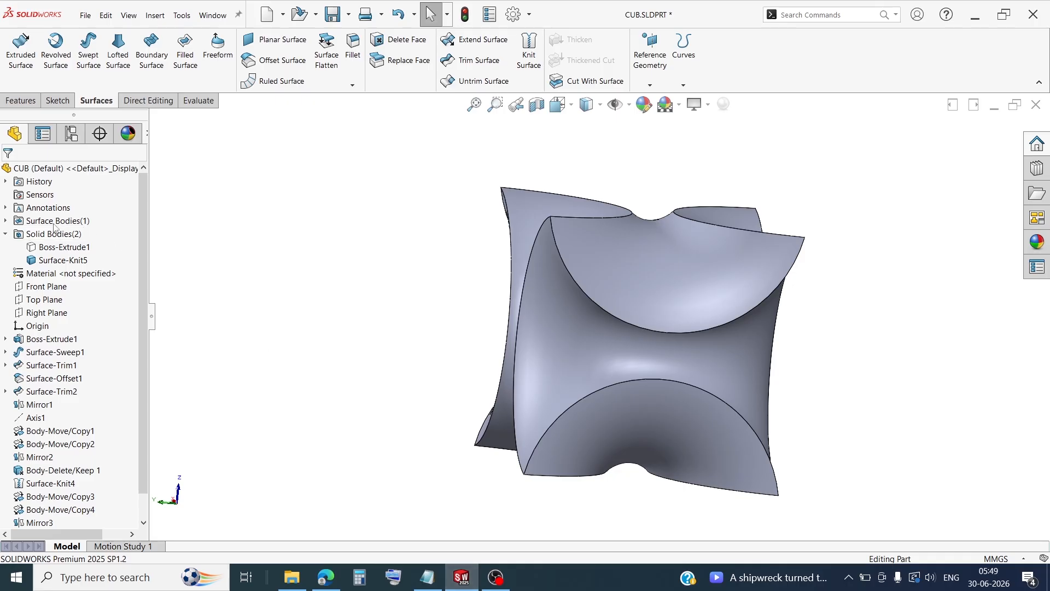
{"action": "left_click", "coordinate": [6, 220]}
{"action": "left_click", "coordinate": [53, 235]}
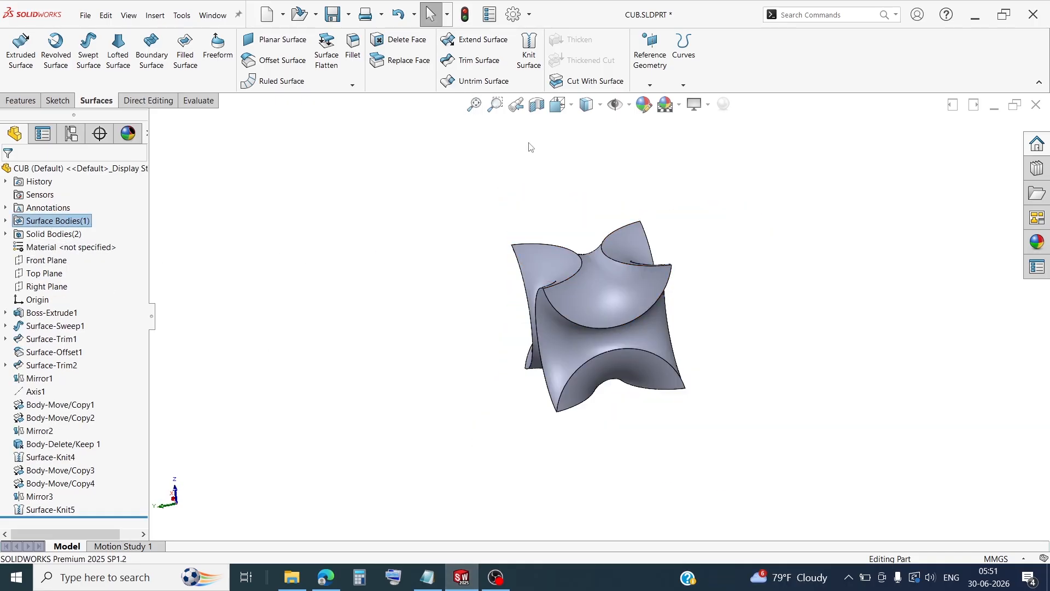
- Inspect the curved faces of the finished solid up close and from several orientations
{"action": "left_click", "coordinate": [496, 108]}
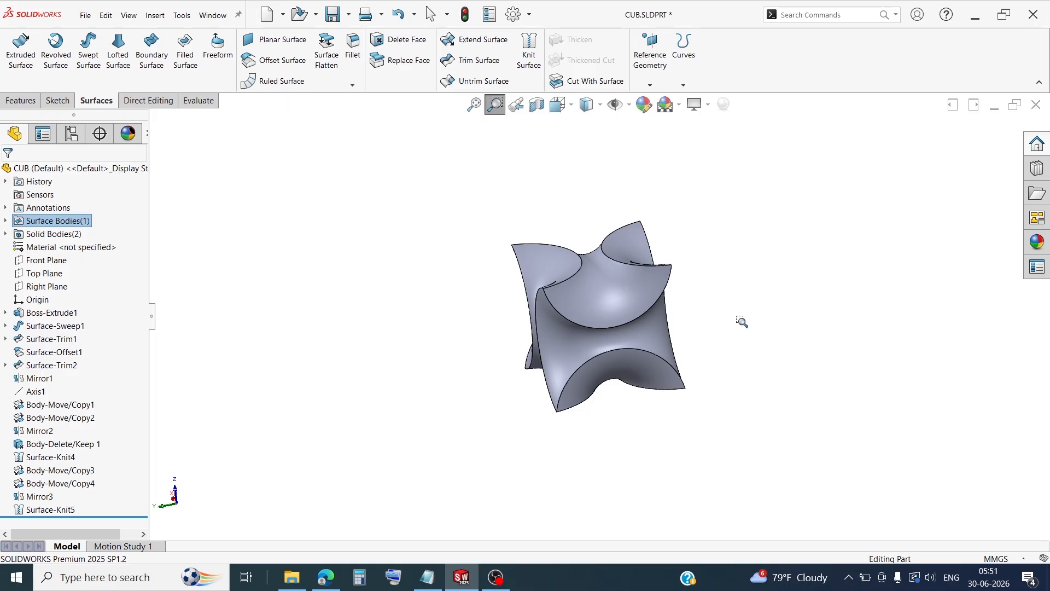
{"action": "left_click_drag", "start_coordinate": [738, 319], "coordinate": [733, 255]}
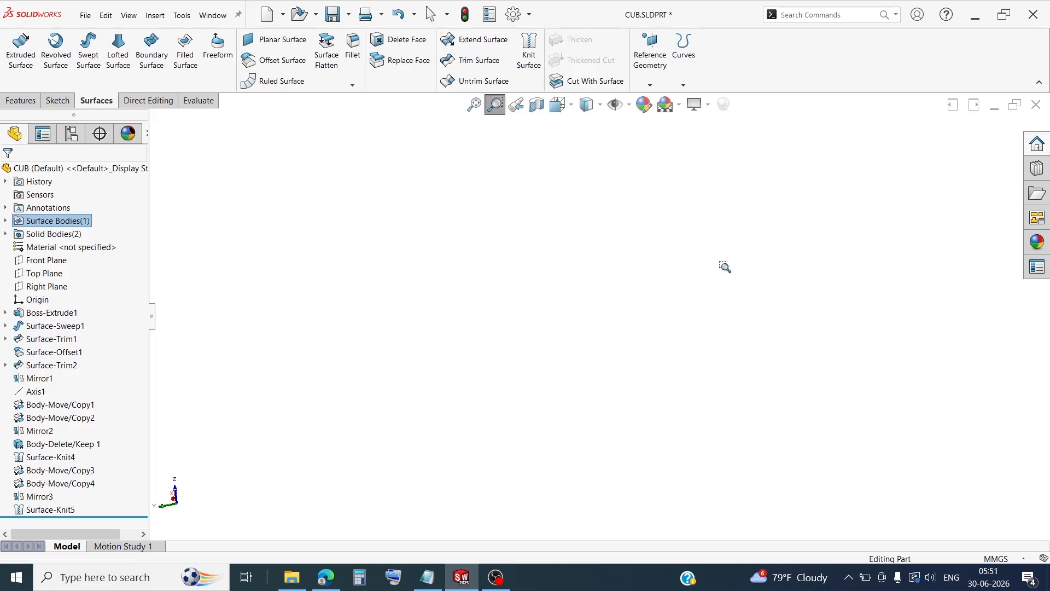
{"action": "left_click", "coordinate": [473, 105]}
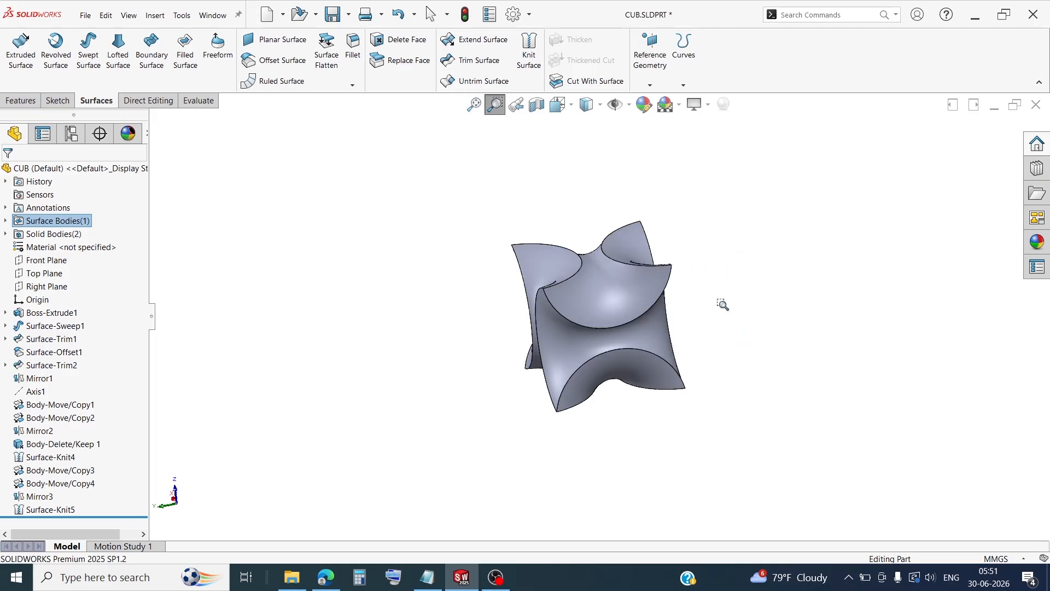
{"action": "middle_click_drag", "start_coordinate": [723, 304], "coordinate": [713, 229]}
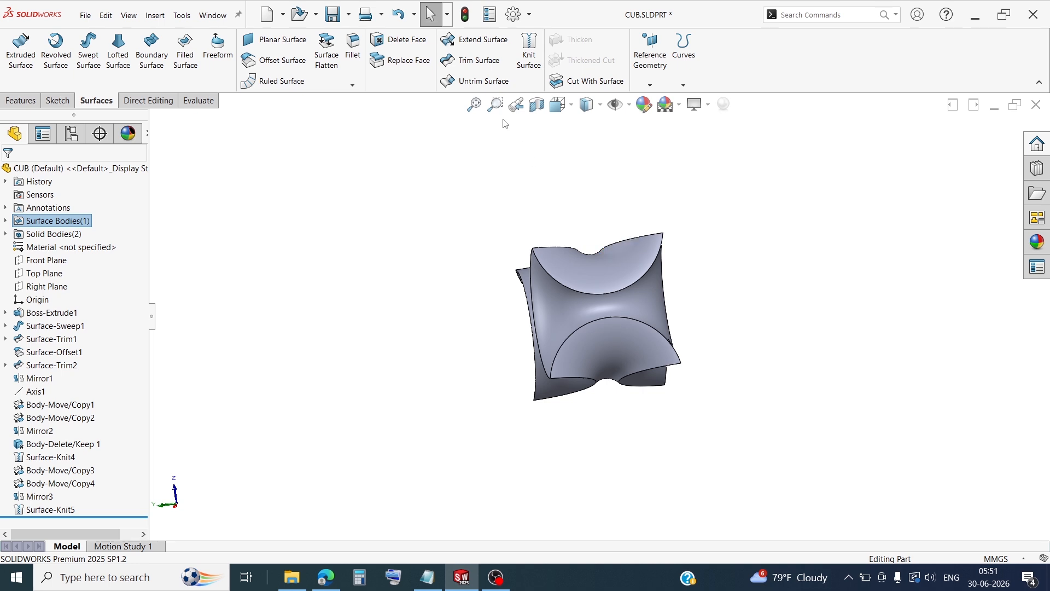
{"action": "mouse_move", "coordinate": [731, 279]}
{"action": "middle_mouse_down"}
{"action": "mouse_move", "coordinate": [733, 251]}
{"action": "mouse_move", "coordinate": [724, 263]}
{"action": "middle_mouse_up"}
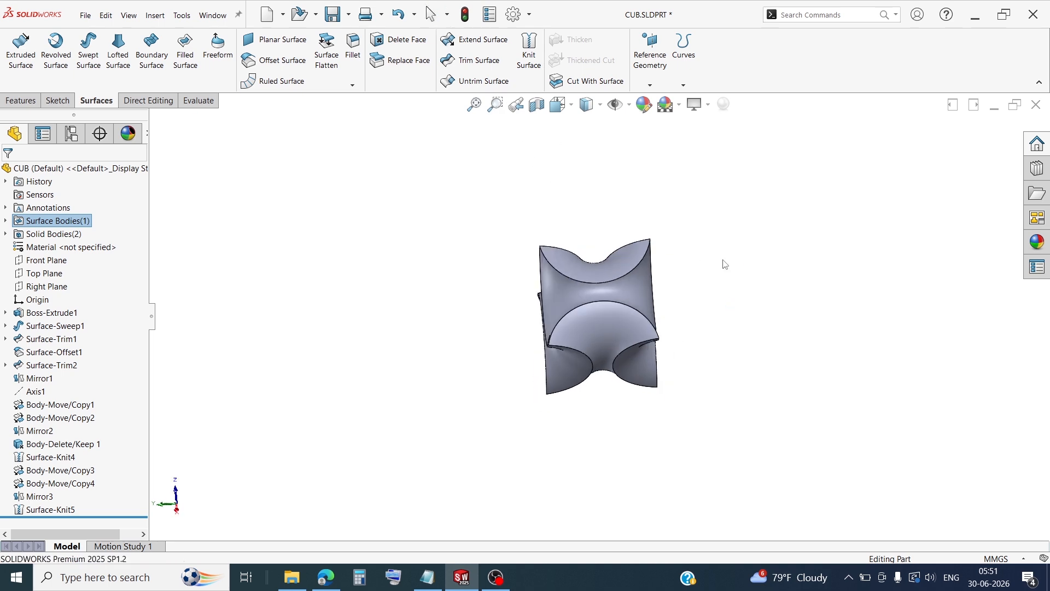
{"action": "left_click", "coordinate": [495, 104]}
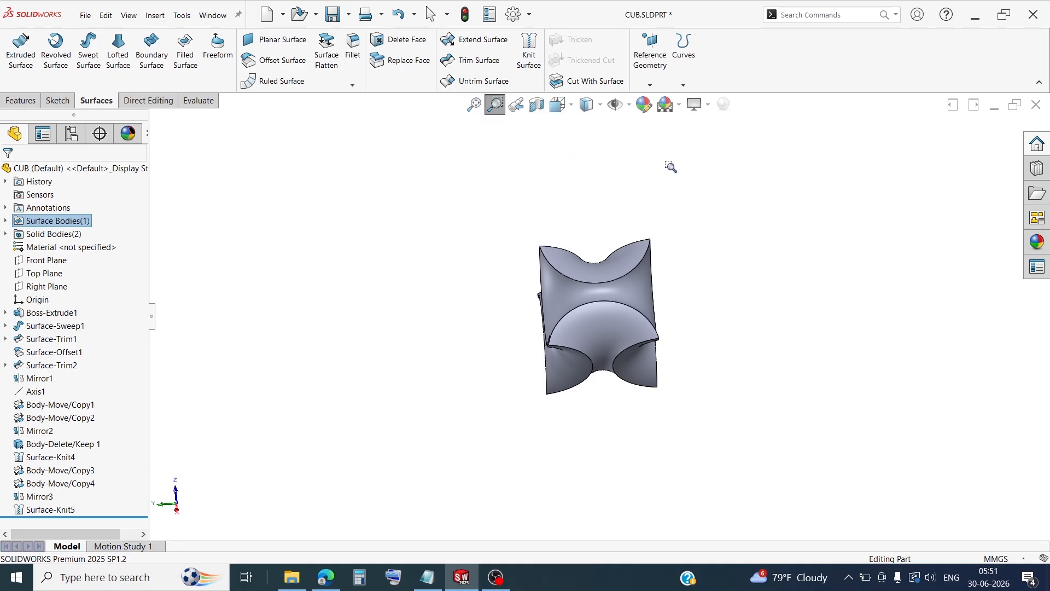
{"action": "left_click_drag", "start_coordinate": [498, 215], "coordinate": [749, 446]}
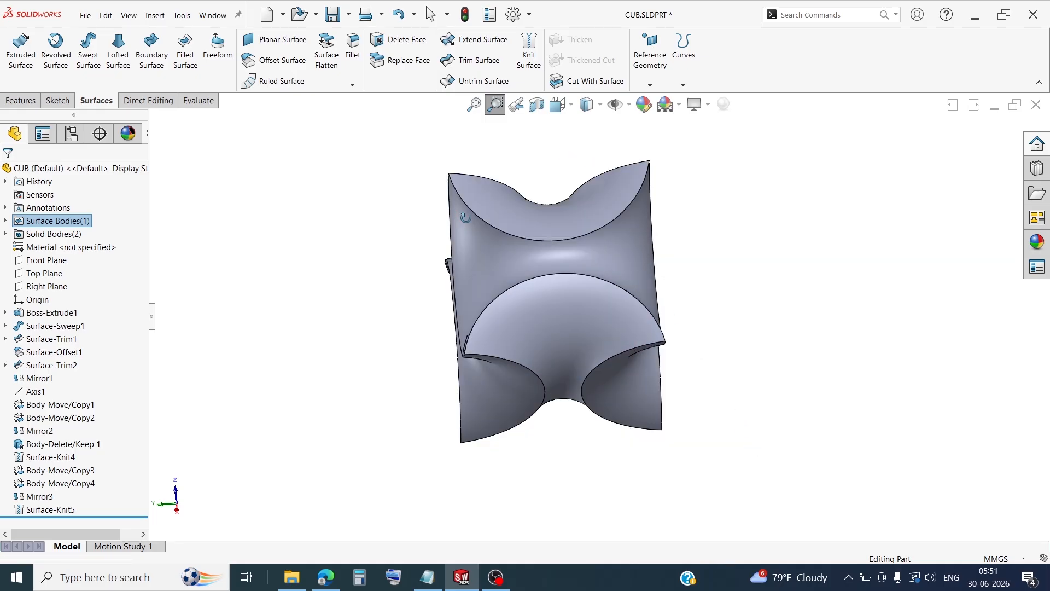
{"action": "middle_click_drag", "start_coordinate": [466, 217], "coordinate": [496, 310]}
{"action": "key", "text": "Escape"}
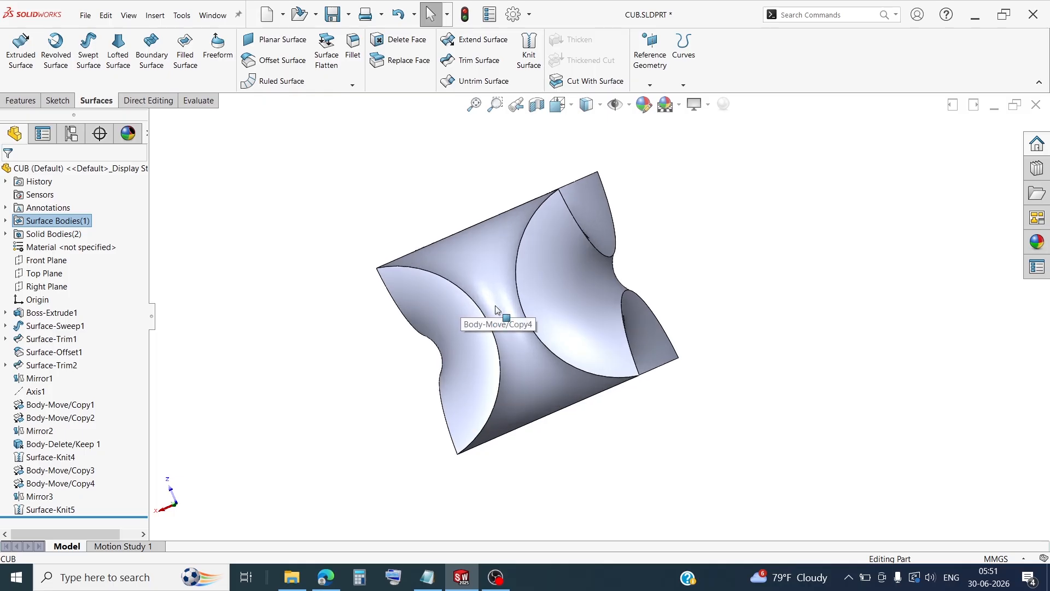
- Set up a Move Face offset of 2 mm on all six faces of the knitted solid
{"action": "scroll", "coordinate": [495, 307], "scroll_direction": "down", "scroll_amount": 1}
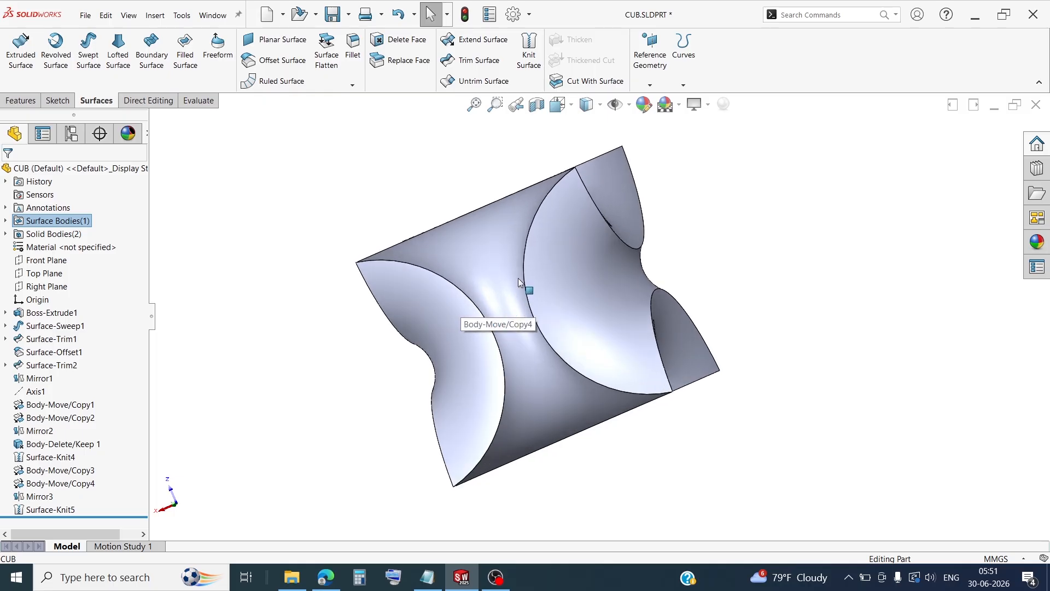
{"action": "left_click", "coordinate": [134, 102]}
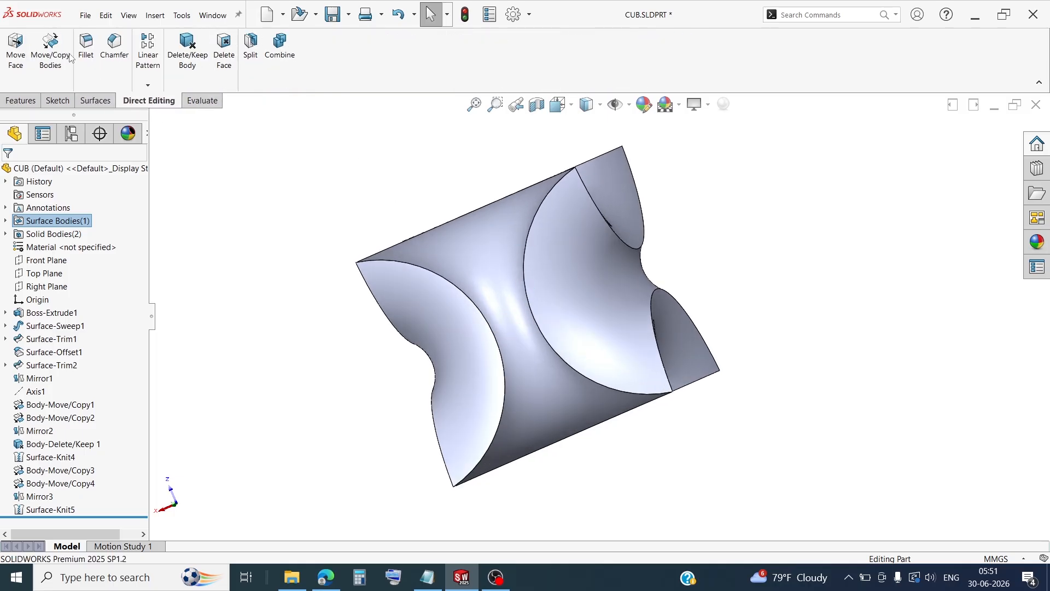
{"action": "left_click", "coordinate": [15, 54]}
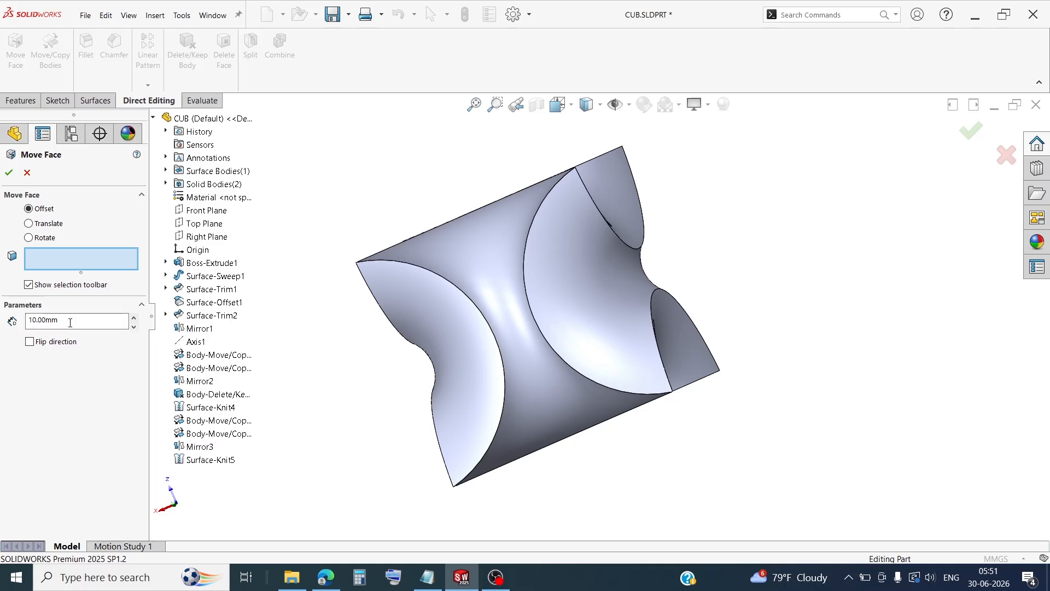
{"action": "left_click_drag", "start_coordinate": [68, 321], "coordinate": [2, 317]}
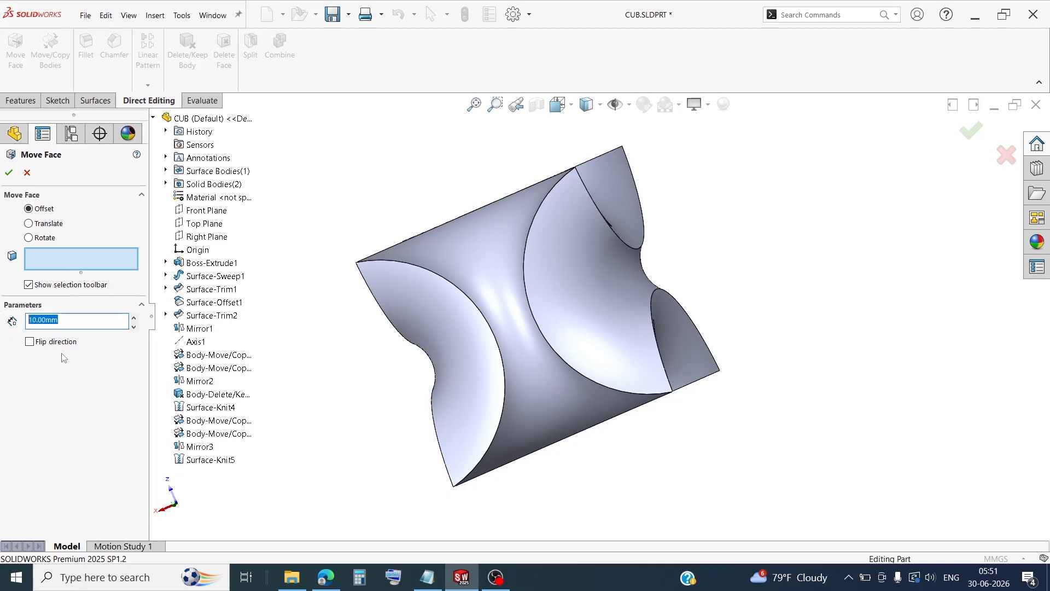
{"action": "type", "text": "2"}
{"action": "left_click", "coordinate": [75, 258]}
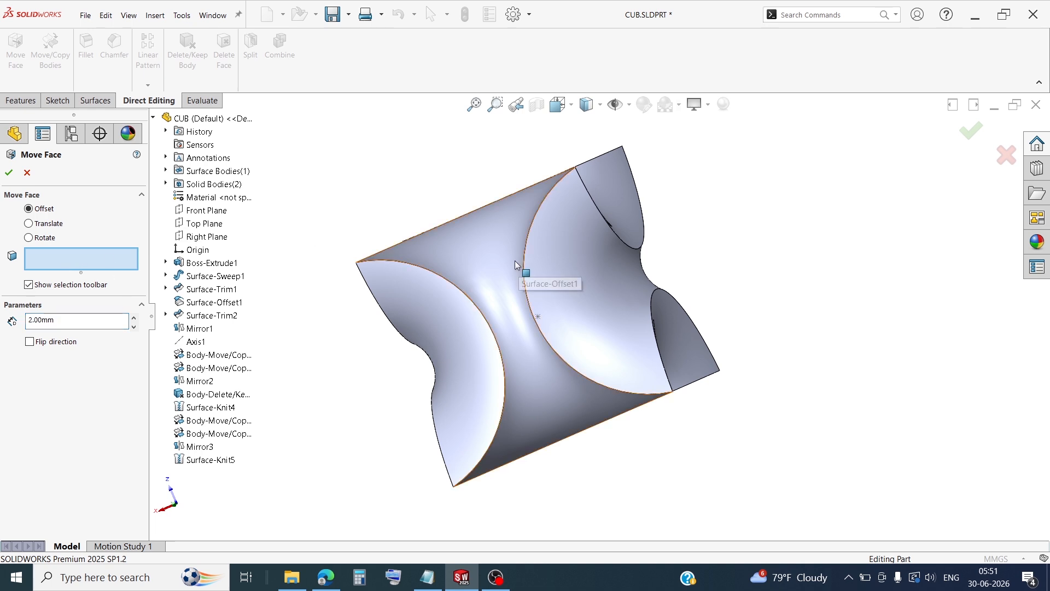
{"action": "left_click_drag", "start_coordinate": [296, 157], "coordinate": [781, 481]}
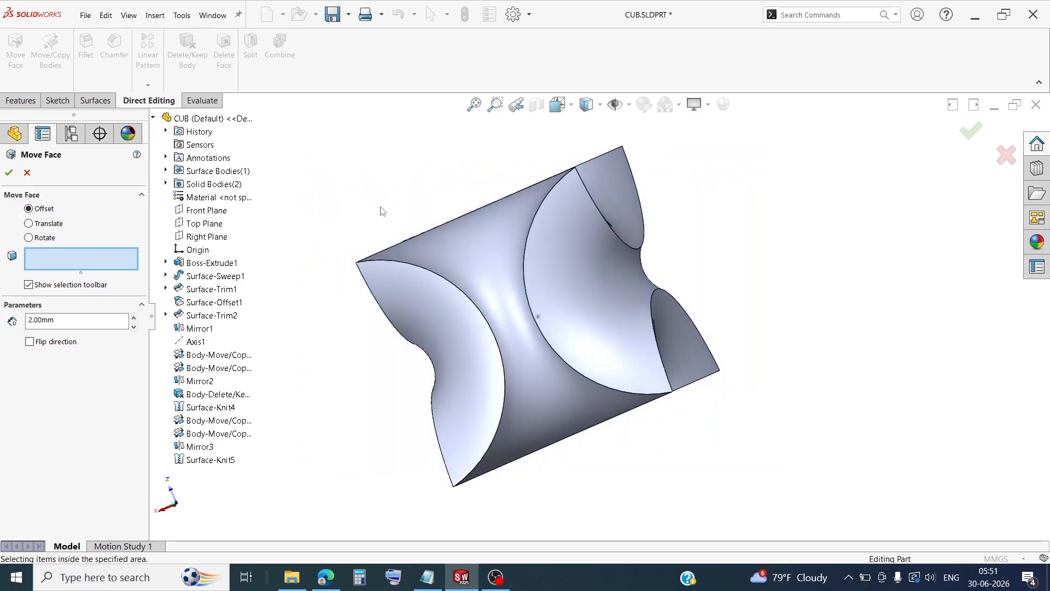
{"action": "left_click_drag", "start_coordinate": [318, 140], "coordinate": [808, 510]}
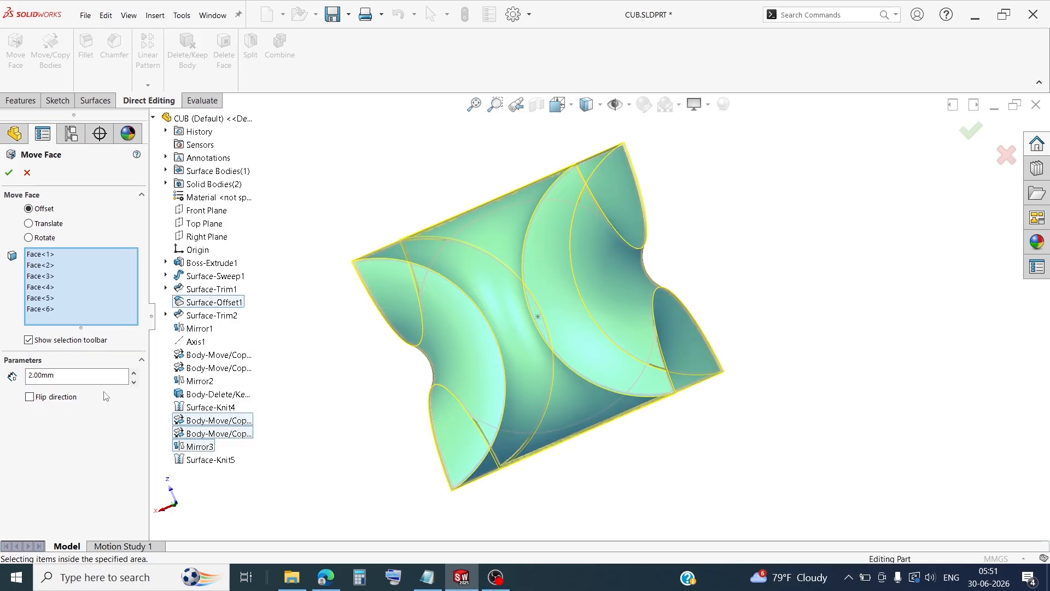
- Flip the direction of the face offset and apply the Move Face feature
{"action": "middle_click_drag", "start_coordinate": [542, 254], "coordinate": [441, 279]}
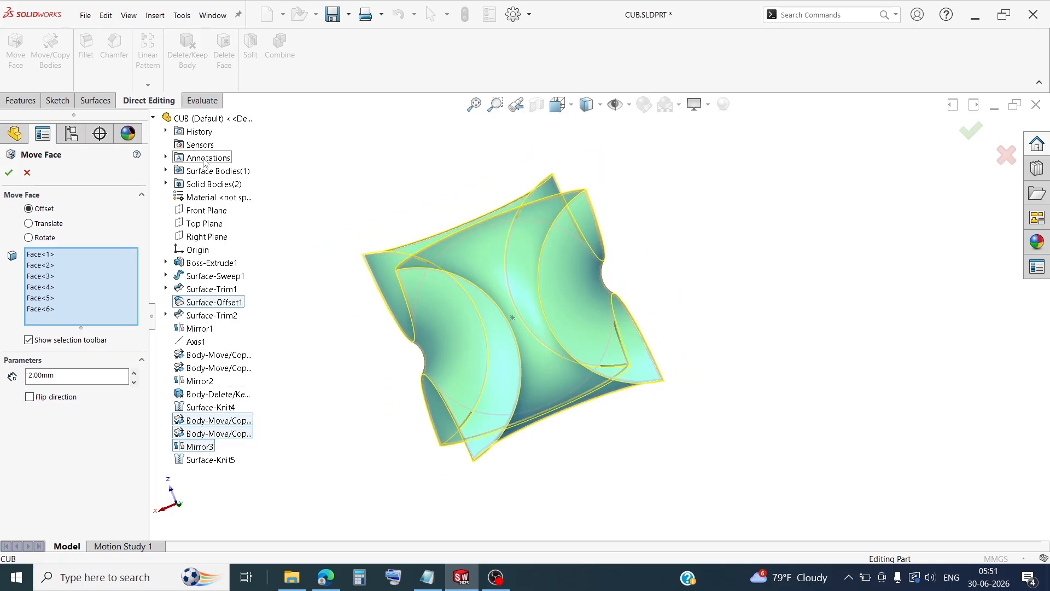
{"action": "left_click", "coordinate": [154, 118]}
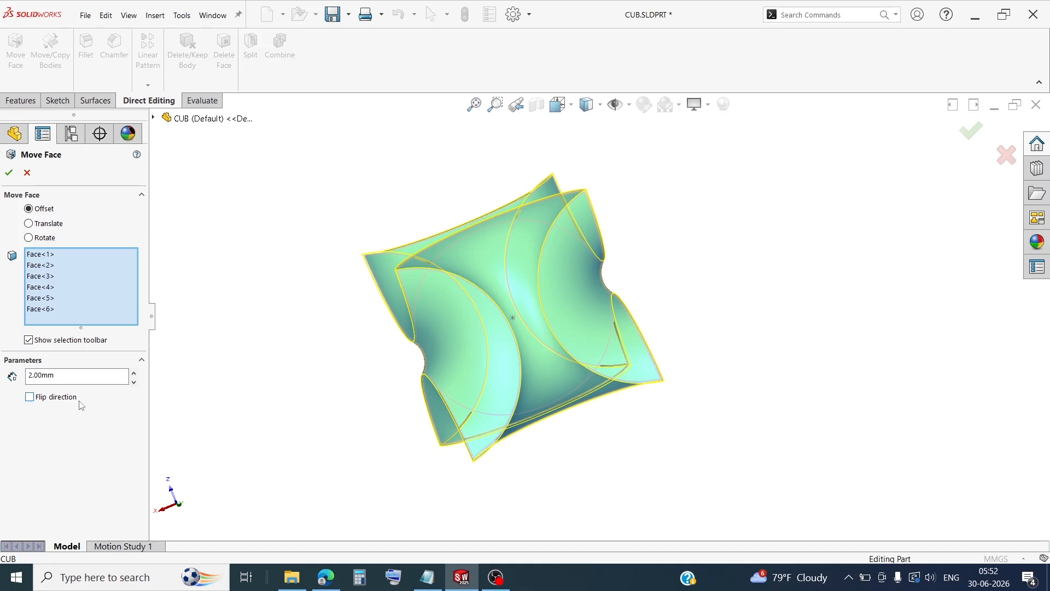
{"action": "left_click", "coordinate": [30, 397]}
{"action": "middle_click_drag", "start_coordinate": [318, 228], "coordinate": [399, 242]}
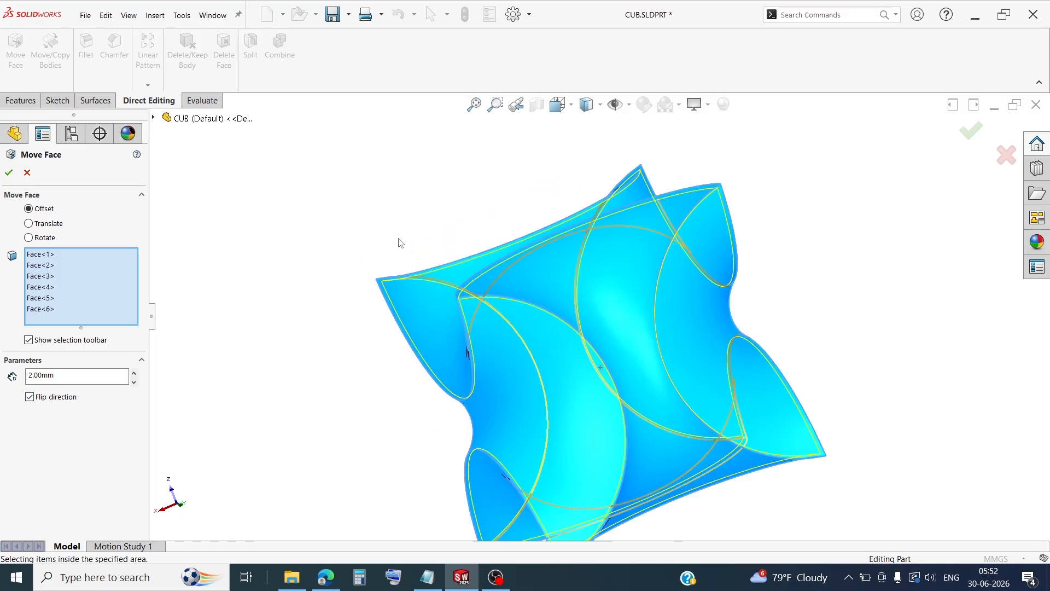
{"action": "scroll", "coordinate": [525, 307], "scroll_direction": "down", "scroll_amount": 3}
{"action": "middle_click_drag", "start_coordinate": [525, 307], "coordinate": [2, 197]}
{"action": "left_click", "coordinate": [9, 172]}
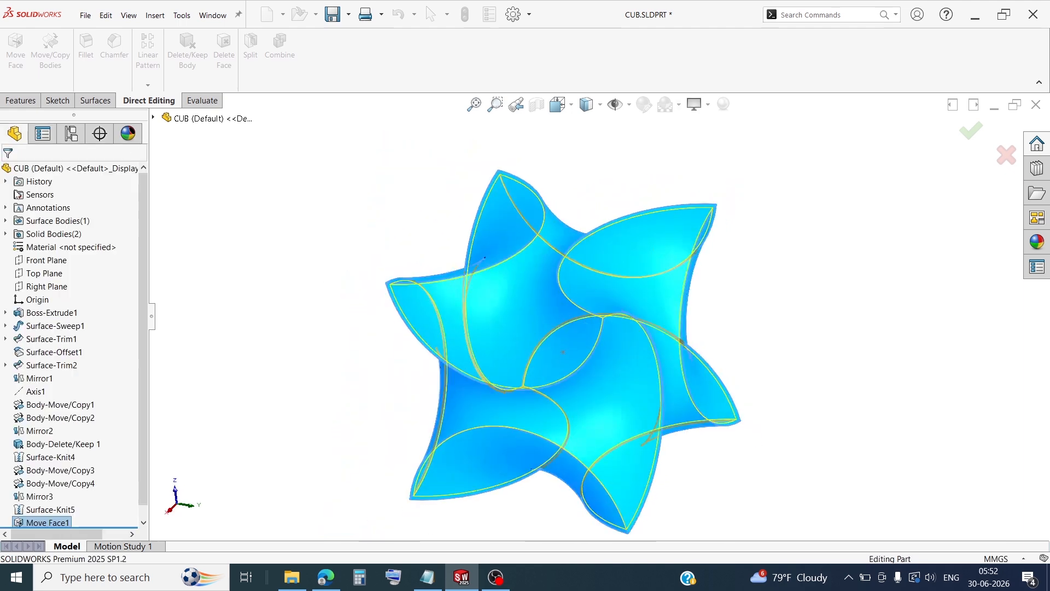
{"action": "left_click", "coordinate": [857, 255]}
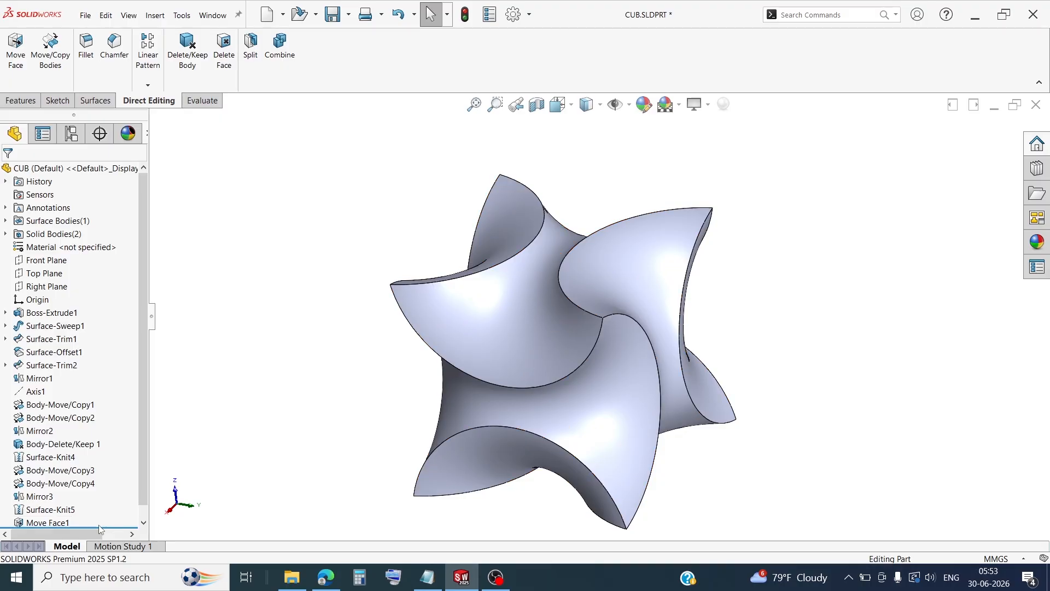
- Compare the solid with Move Face1 rolled back and restored, viewing it from several sides
{"action": "mouse_move", "coordinate": [104, 527]}
{"action": "left_mouse_down"}
{"action": "mouse_move", "coordinate": [112, 501]}
{"action": "mouse_move", "coordinate": [112, 515]}
{"action": "left_mouse_up"}
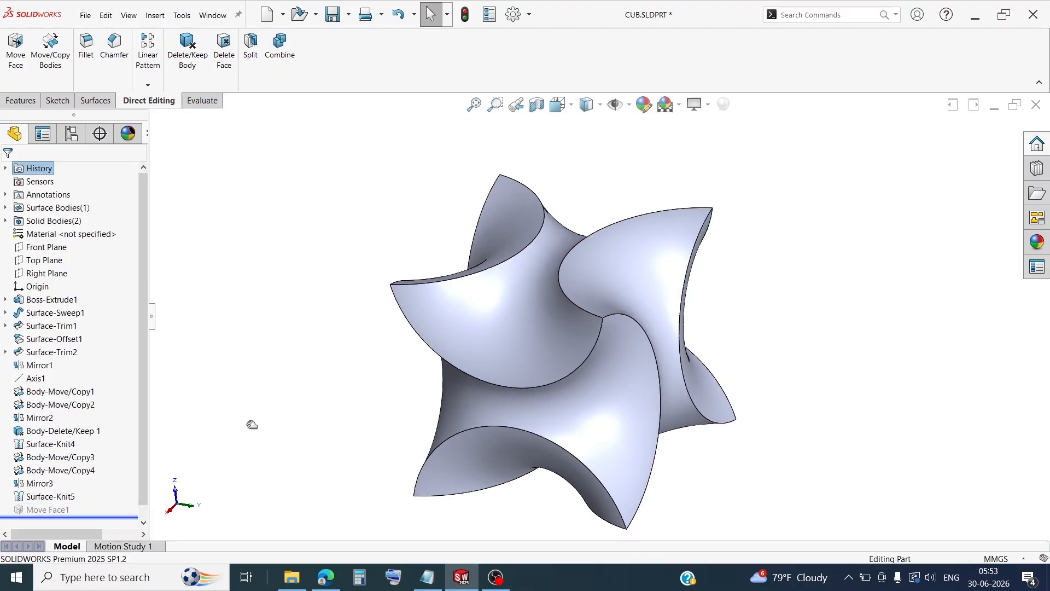
{"action": "left_click", "coordinate": [473, 104]}
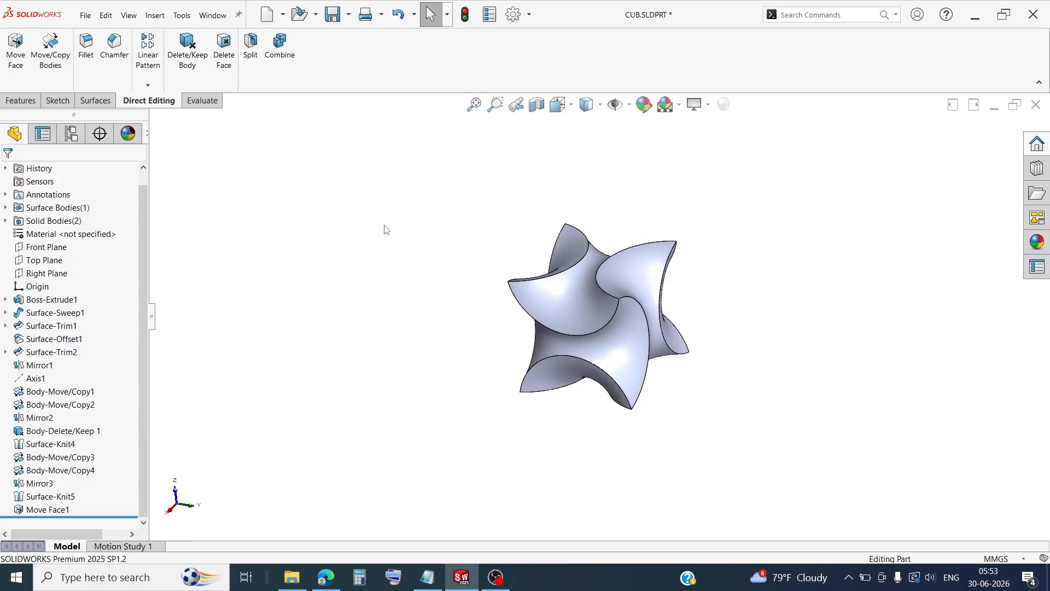
{"action": "middle_click_drag", "start_coordinate": [392, 239], "coordinate": [557, 259]}
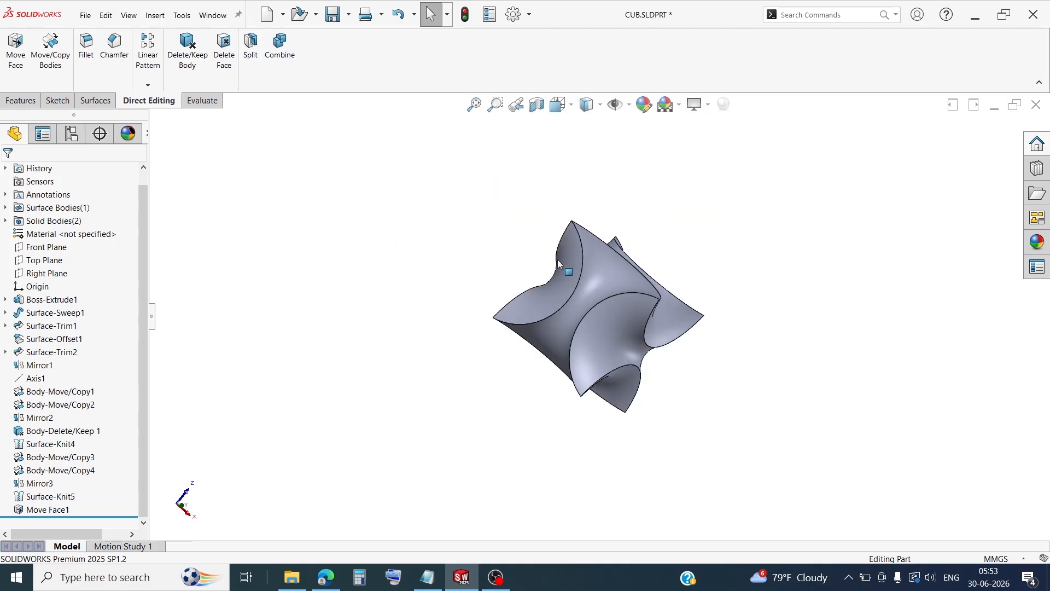
{"action": "left_click", "coordinate": [474, 105]}
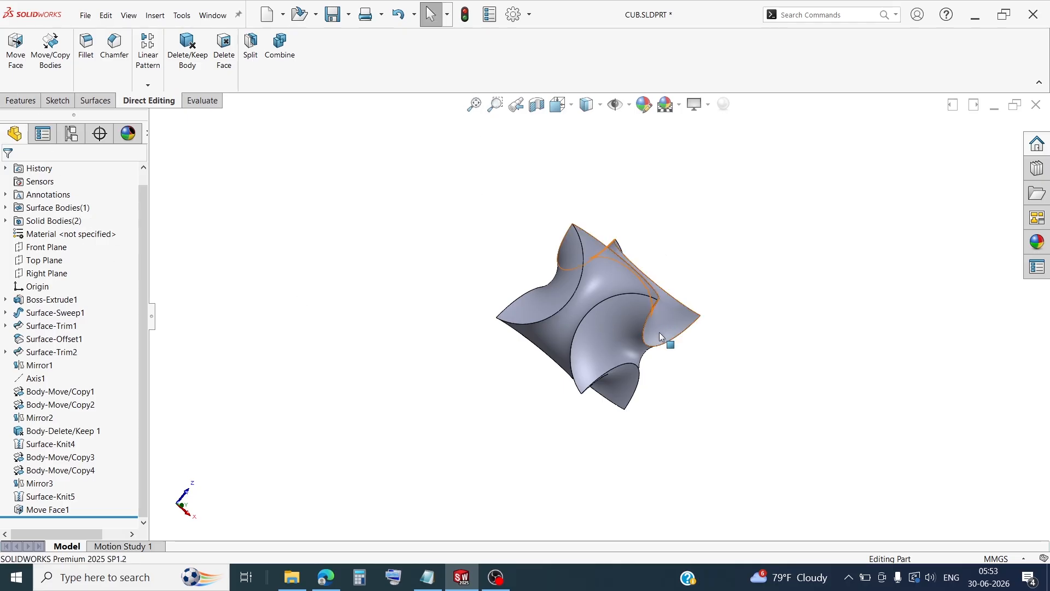
{"action": "middle_click_drag", "start_coordinate": [697, 386], "coordinate": [646, 264]}
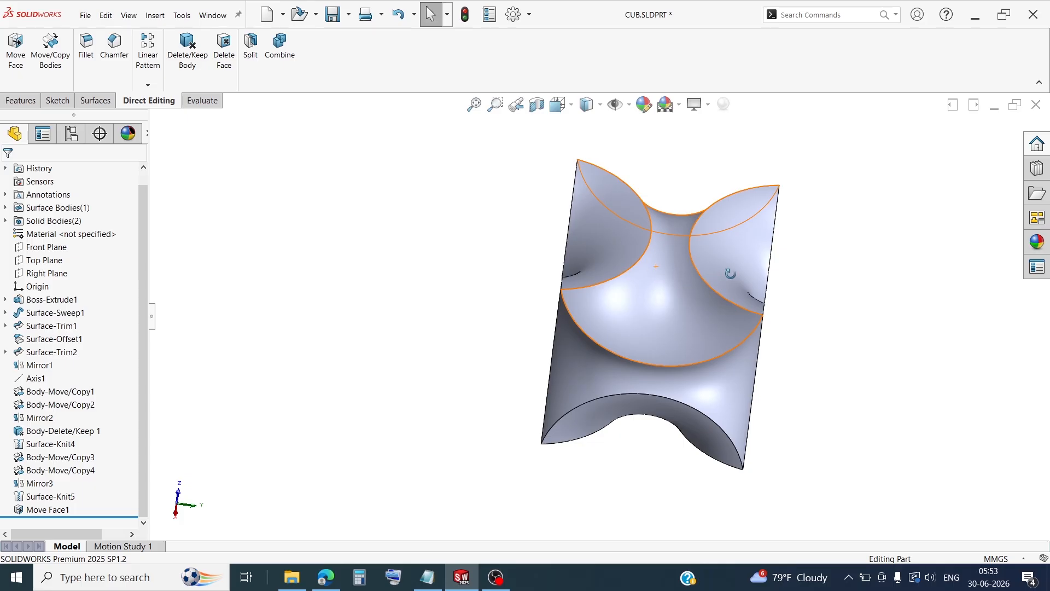
{"action": "middle_click_drag", "start_coordinate": [731, 274], "coordinate": [746, 277]}
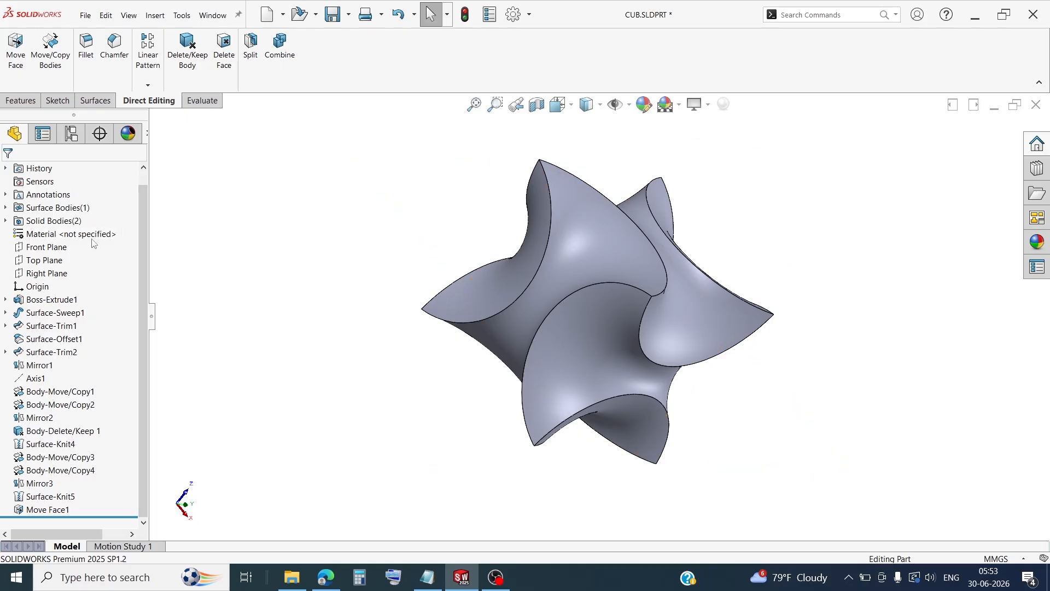
- Show the hidden Surface-Knit4 surface body
{"action": "left_click", "coordinate": [5, 208]}
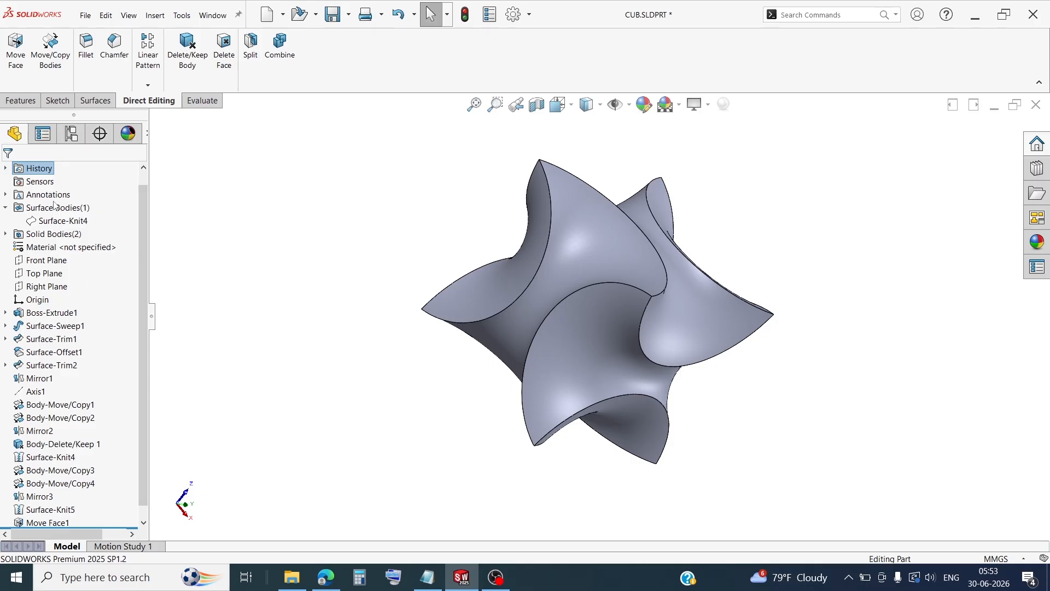
{"action": "left_click", "coordinate": [60, 220]}
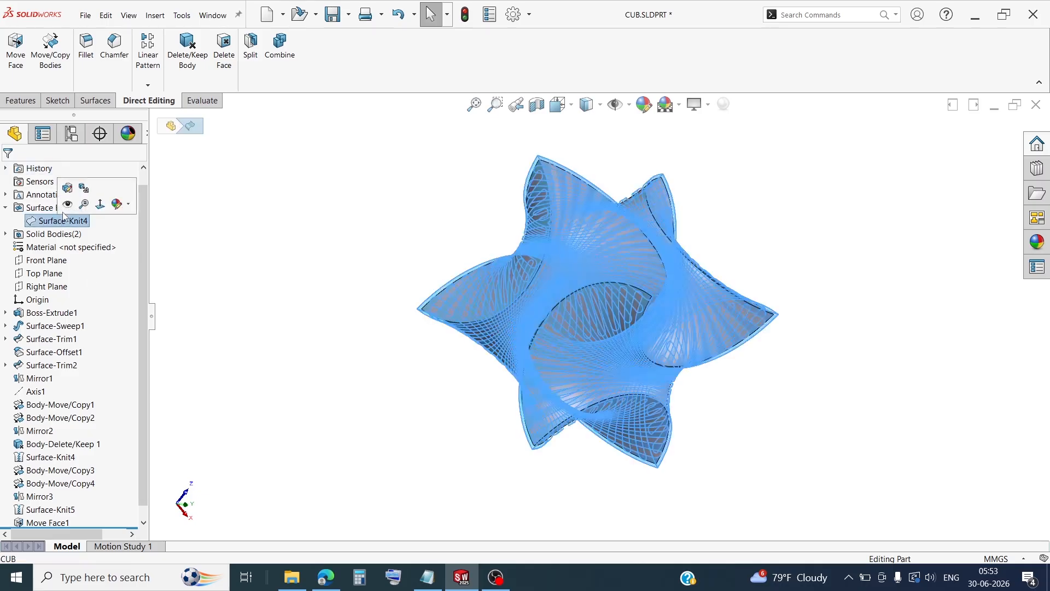
{"action": "left_click", "coordinate": [257, 225]}
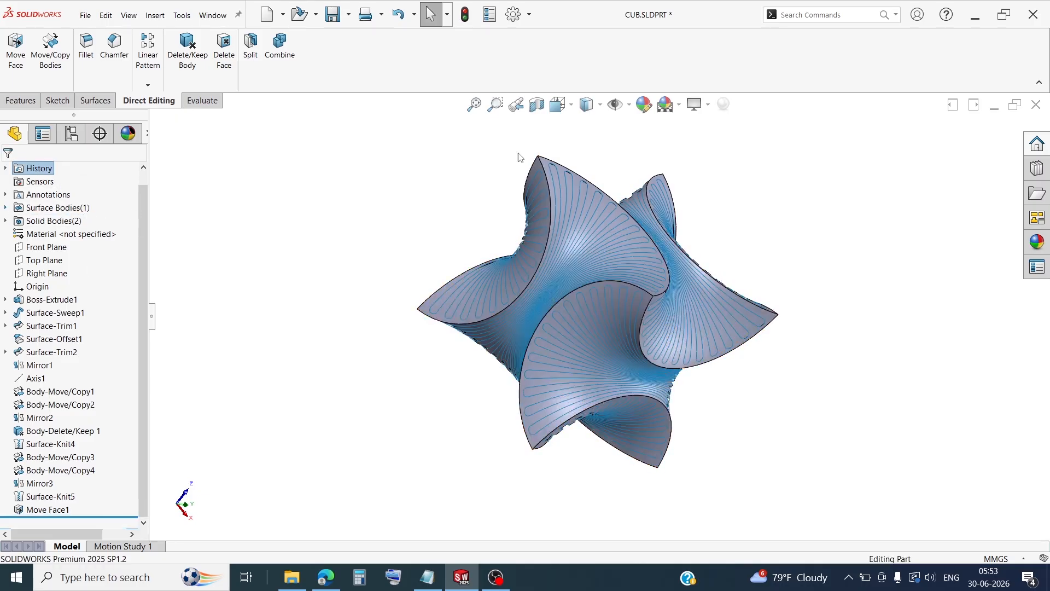
- Examine the slotted line pattern on the curved faces from several sides and in the isometric view
{"action": "left_click", "coordinate": [474, 105]}
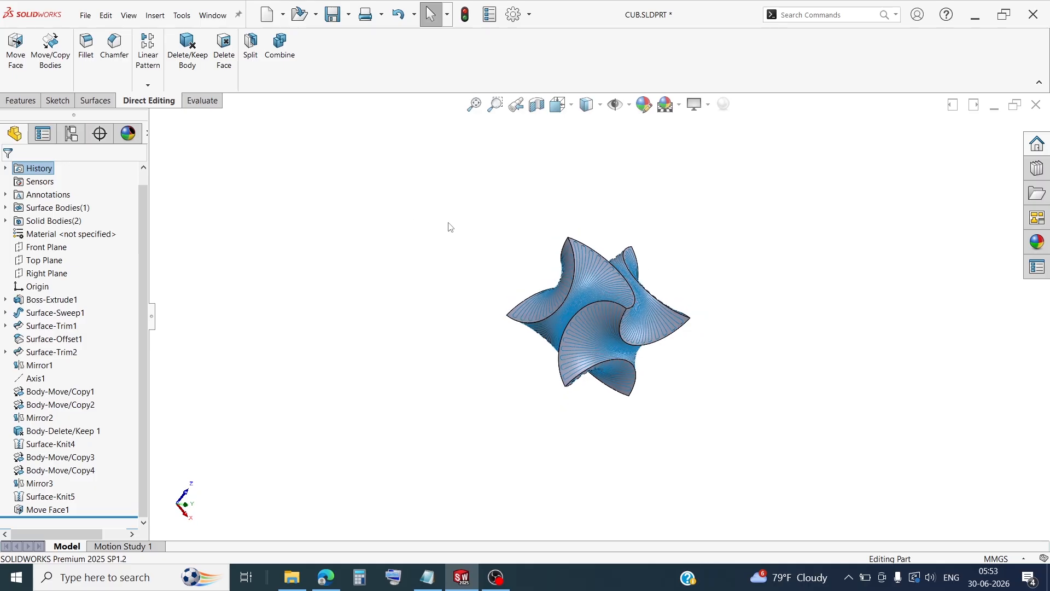
{"action": "scroll", "coordinate": [628, 301], "scroll_direction": "down", "scroll_amount": 5}
{"action": "middle_click_drag", "start_coordinate": [512, 262], "coordinate": [450, 220]}
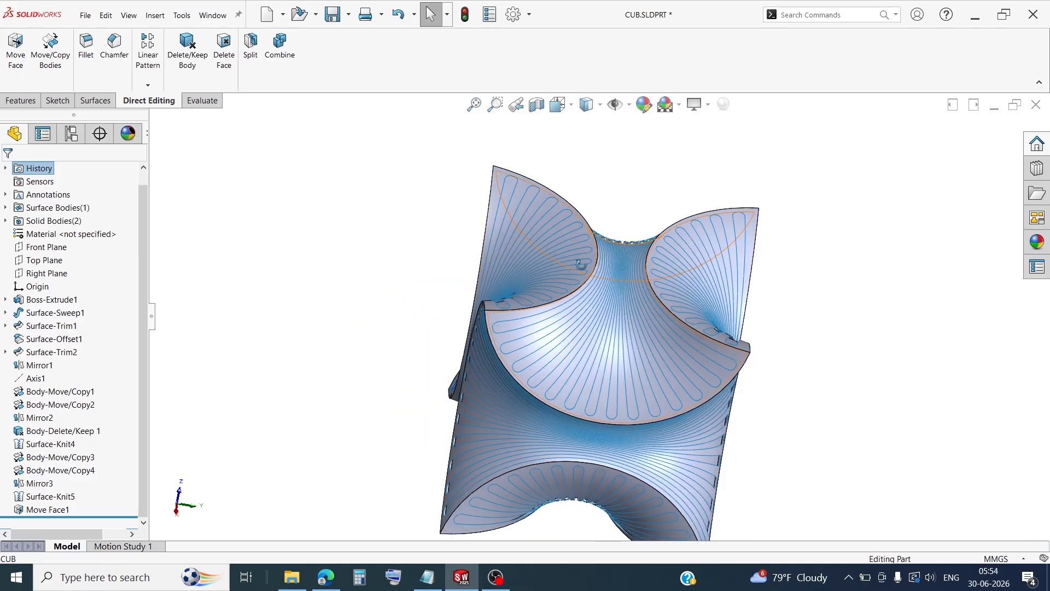
{"action": "middle_click_drag", "start_coordinate": [530, 261], "coordinate": [551, 221]}
{"action": "scroll", "coordinate": [592, 321], "scroll_direction": "up", "scroll_amount": 3}
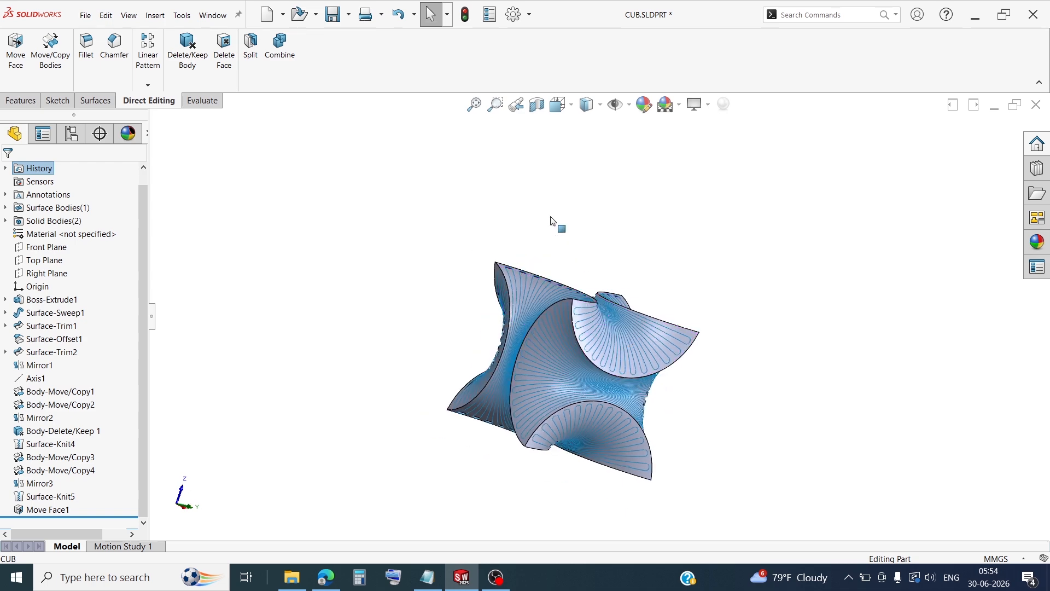
{"action": "left_click", "coordinate": [556, 110]}
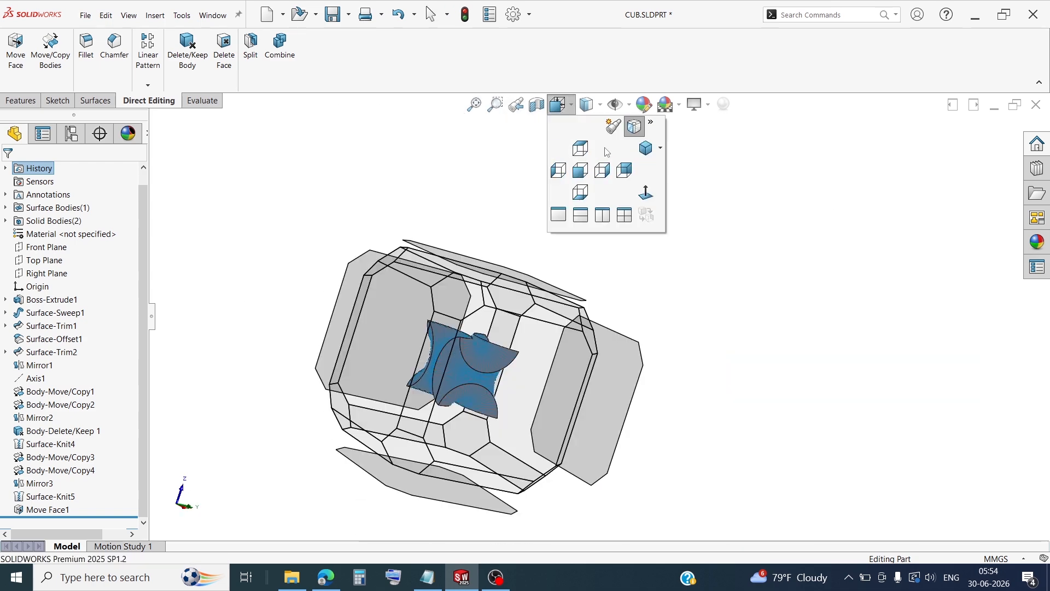
{"action": "left_click", "coordinate": [645, 152]}
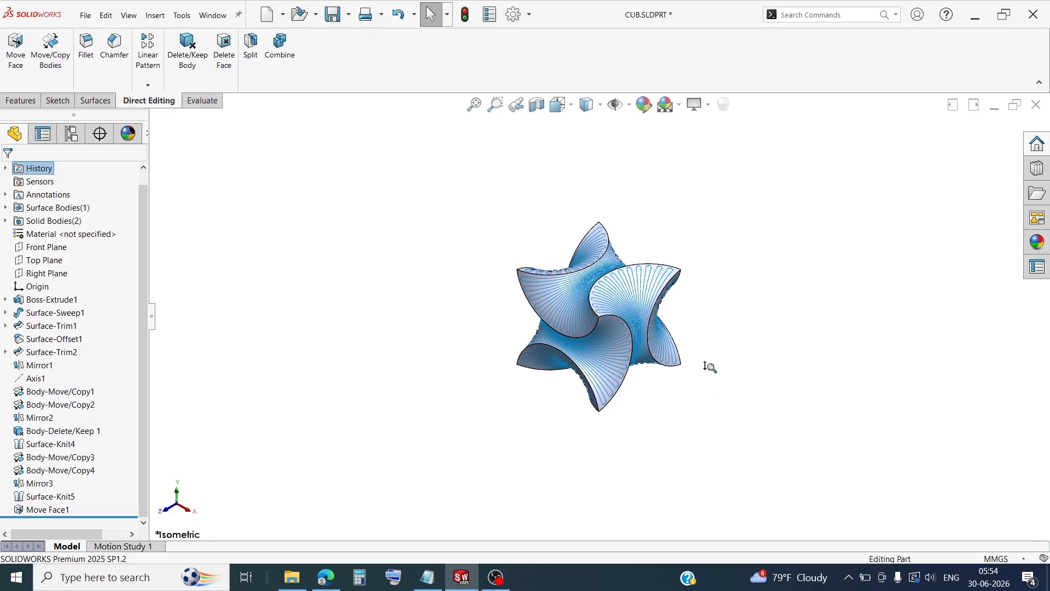
{"action": "scroll", "coordinate": [706, 341], "scroll_direction": "down", "scroll_amount": 5}
{"action": "scroll", "coordinate": [703, 356], "scroll_direction": "up", "scroll_amount": 3}
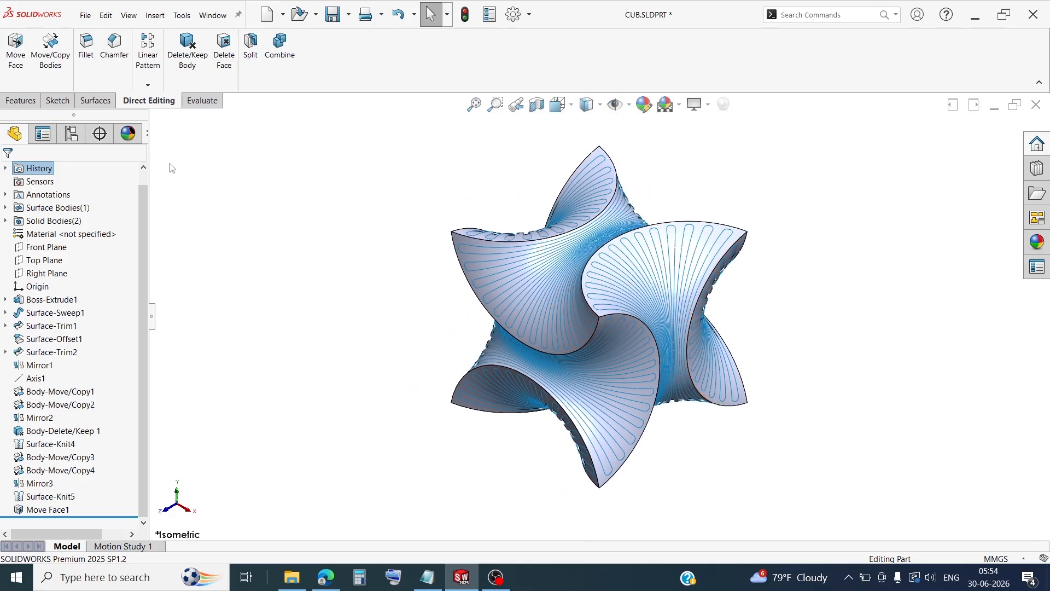
- Thicken the Surface-Knit4 body by 1.5 mm on both sides with Merge result turned off
{"action": "left_click", "coordinate": [96, 101]}
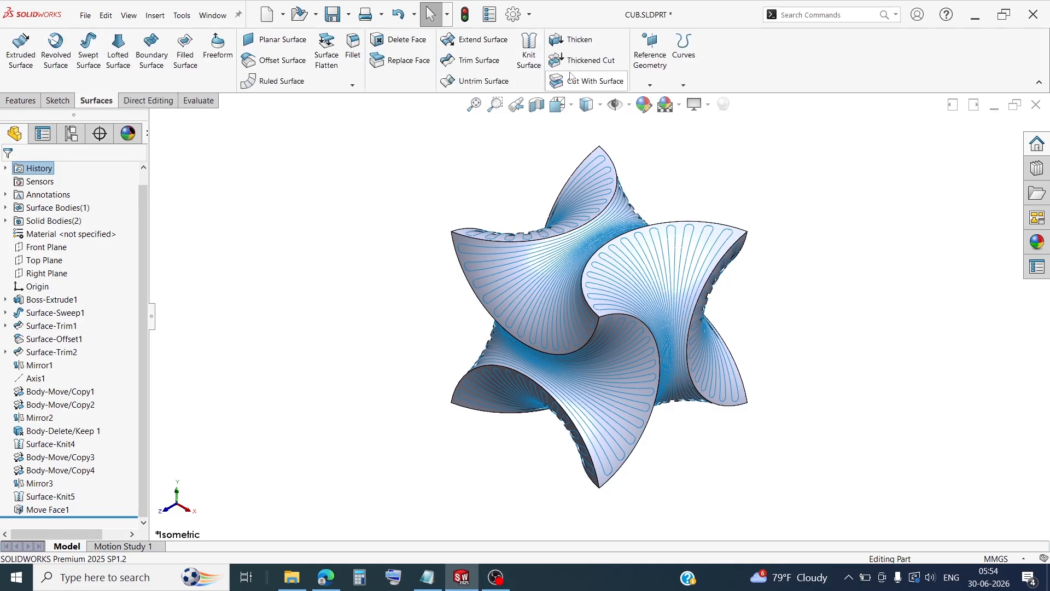
{"action": "left_click", "coordinate": [595, 42]}
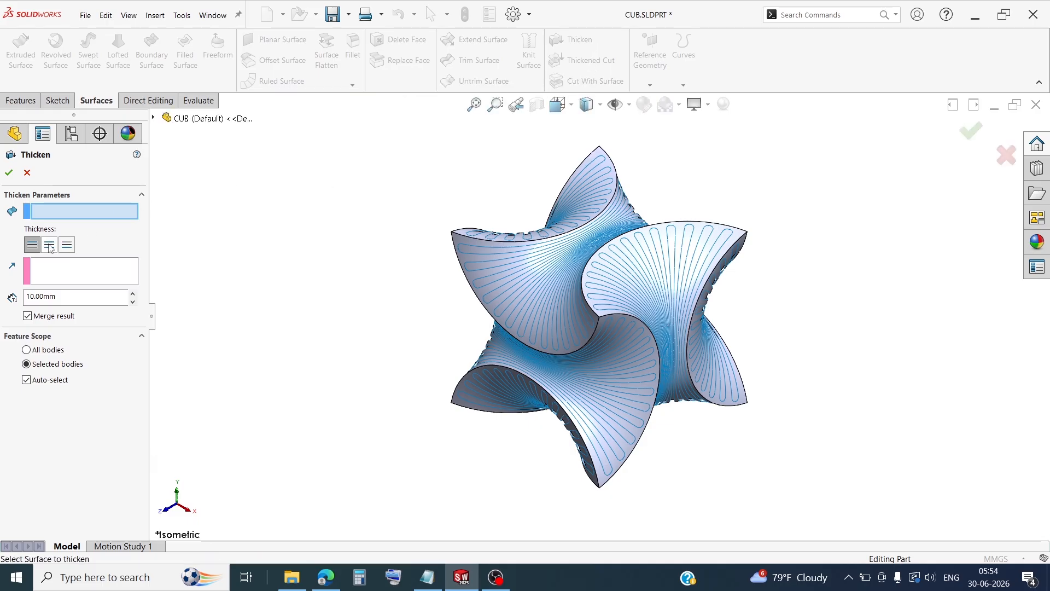
{"action": "left_click", "coordinate": [473, 242]}
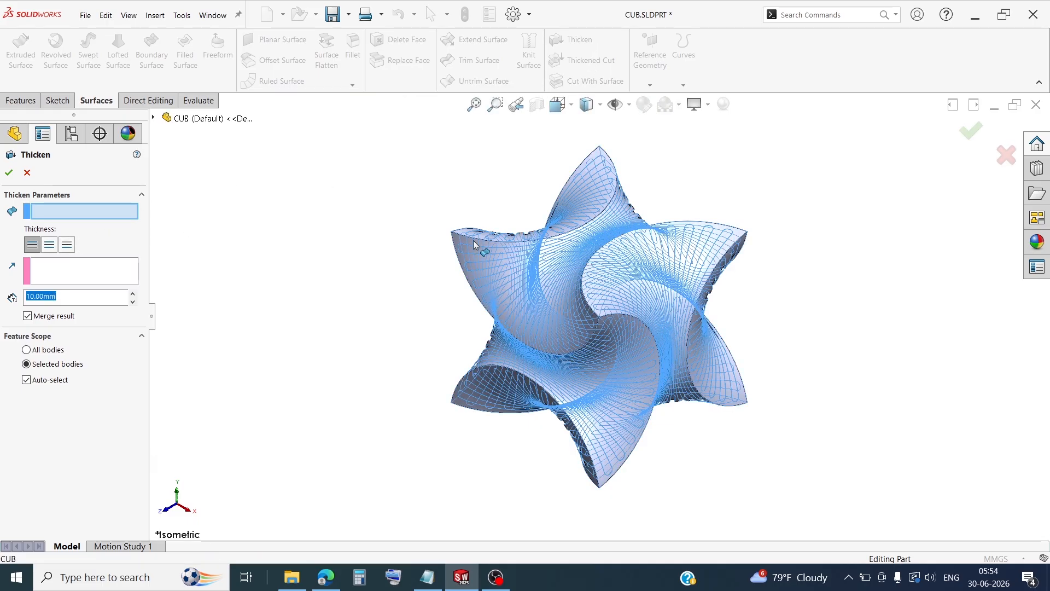
{"action": "left_click", "coordinate": [49, 246]}
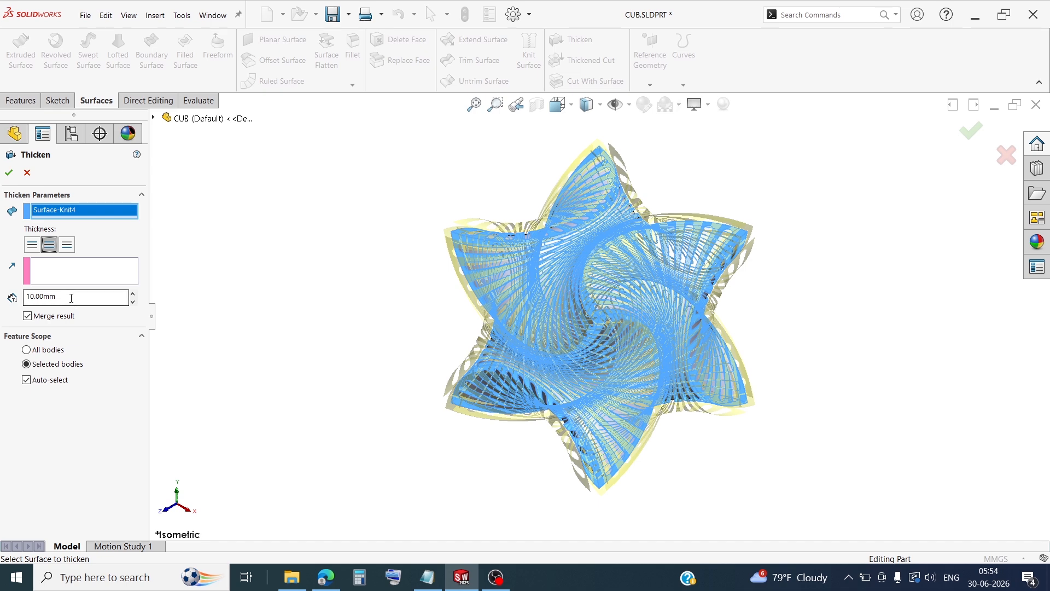
{"action": "left_click", "coordinate": [74, 300]}
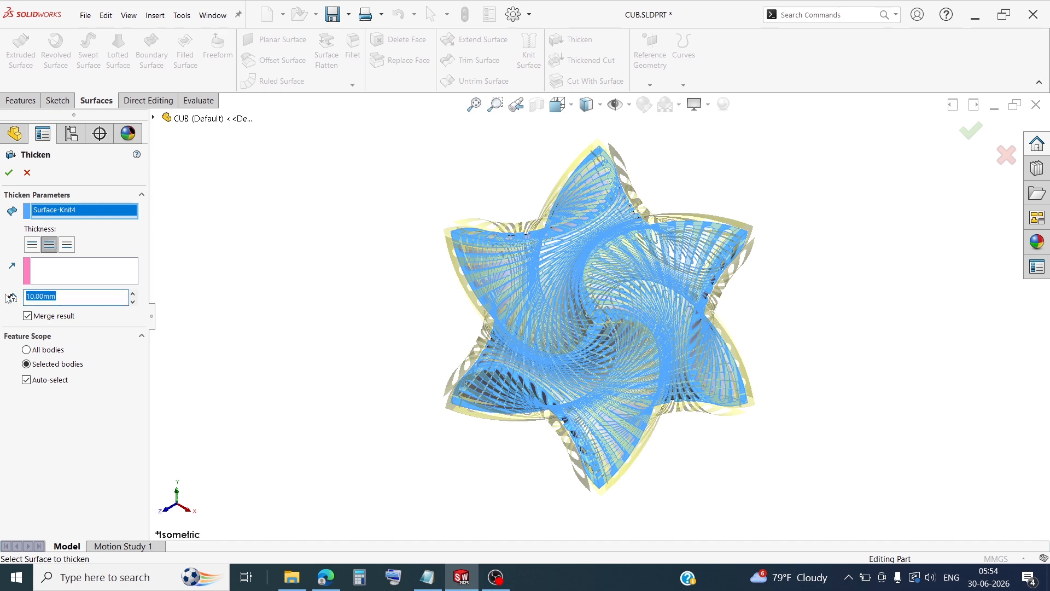
{"action": "type", "text": "1.5"}
{"action": "key", "text": "Return"}
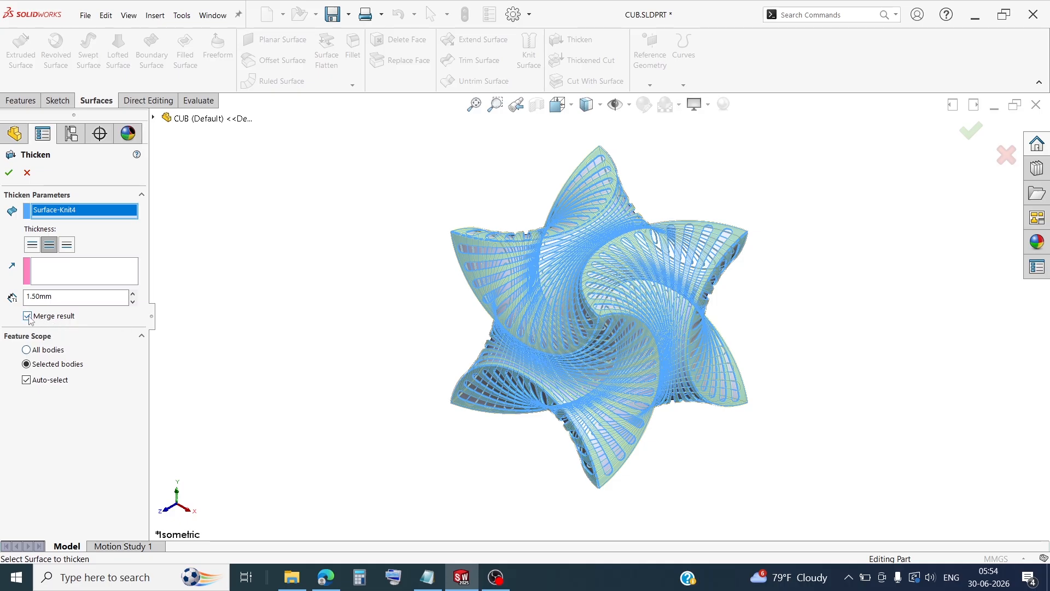
{"action": "left_click", "coordinate": [29, 317]}
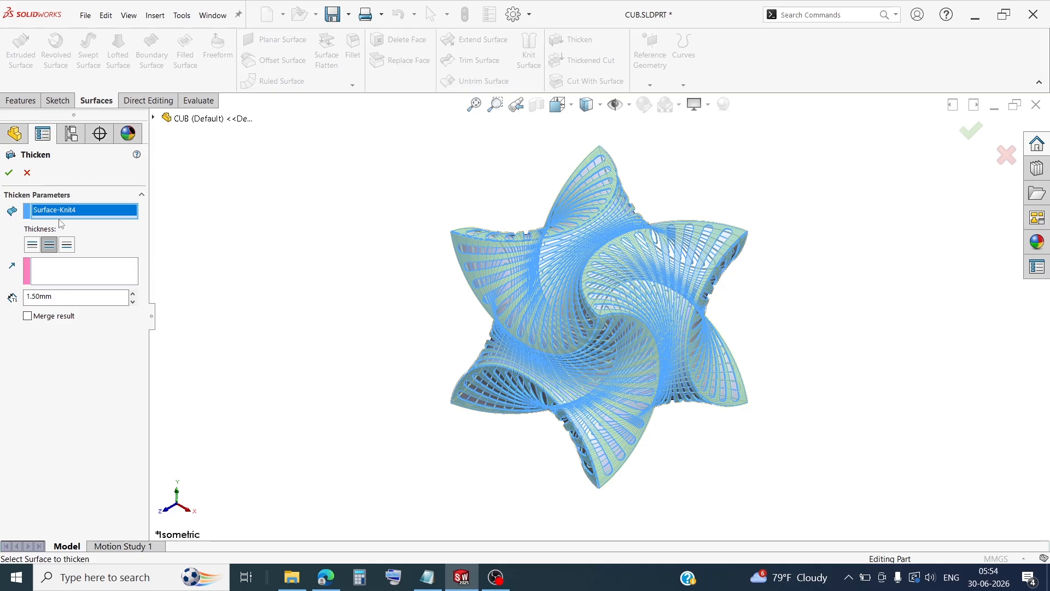
{"action": "left_click", "coordinate": [9, 173]}
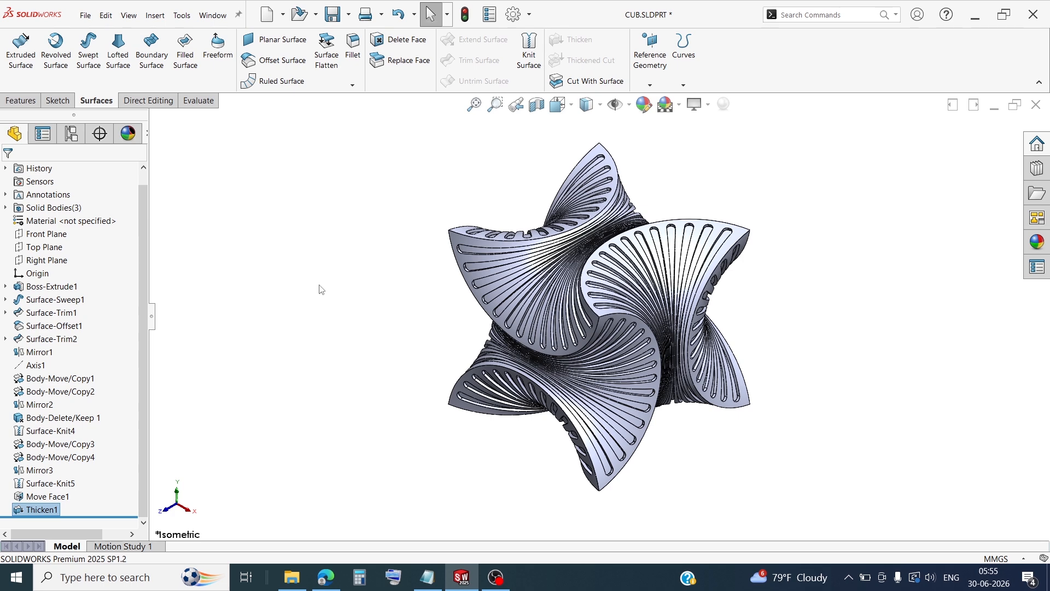
- Examine the thickened slotted body from several sides, close up and in the isometric view
{"action": "left_click", "coordinate": [449, 144]}
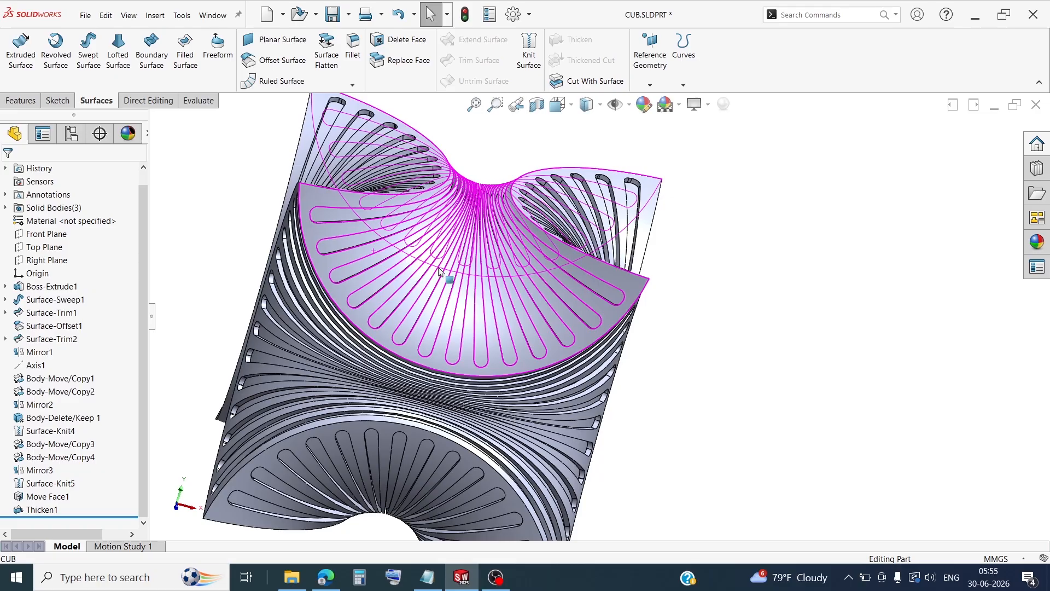
{"action": "middle_click_drag", "start_coordinate": [439, 268], "coordinate": [562, 244]}
{"action": "scroll", "coordinate": [562, 244], "scroll_direction": "up", "scroll_amount": 1}
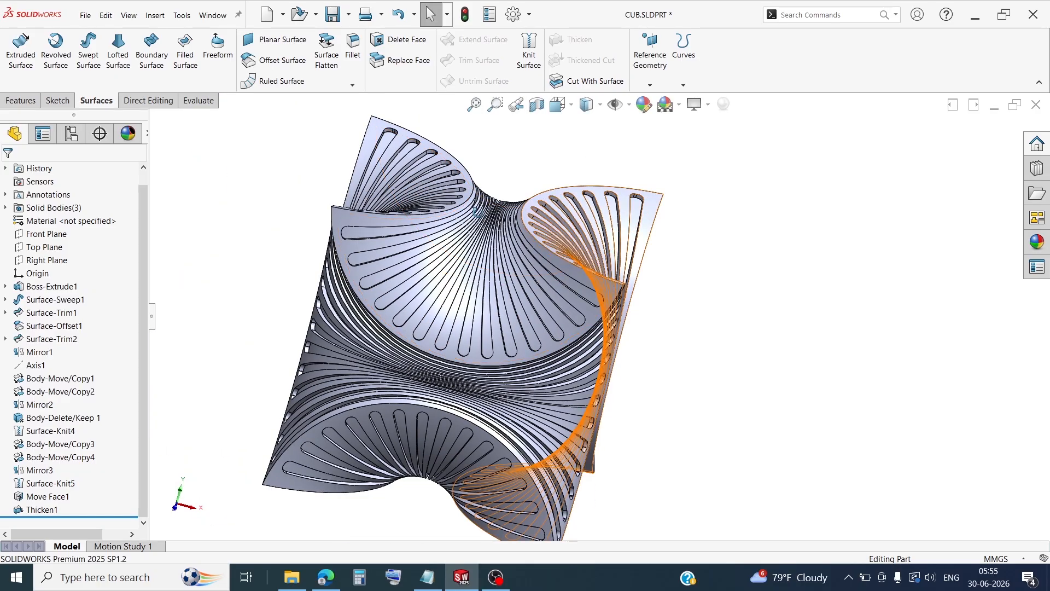
{"action": "middle_click_drag", "start_coordinate": [478, 212], "coordinate": [458, 174]}
{"action": "left_click", "coordinate": [473, 105]}
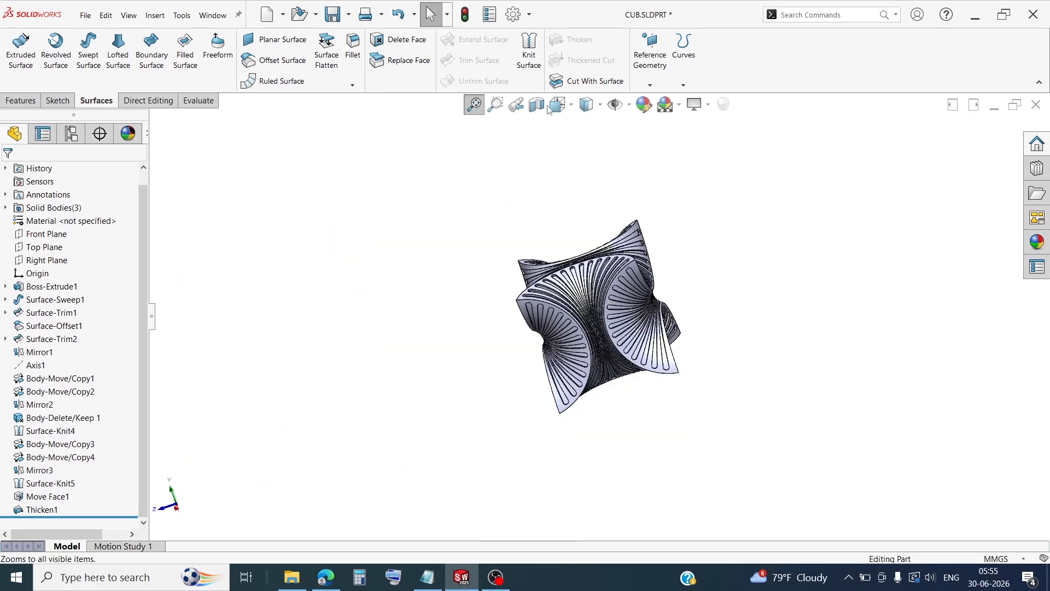
{"action": "left_click", "coordinate": [558, 104]}
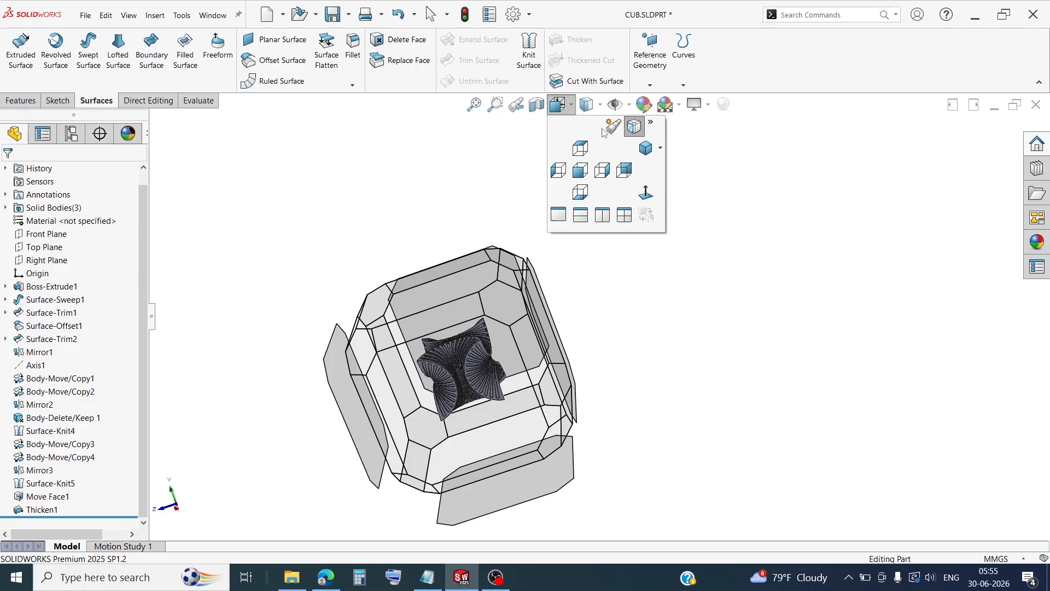
{"action": "left_click", "coordinate": [640, 148]}
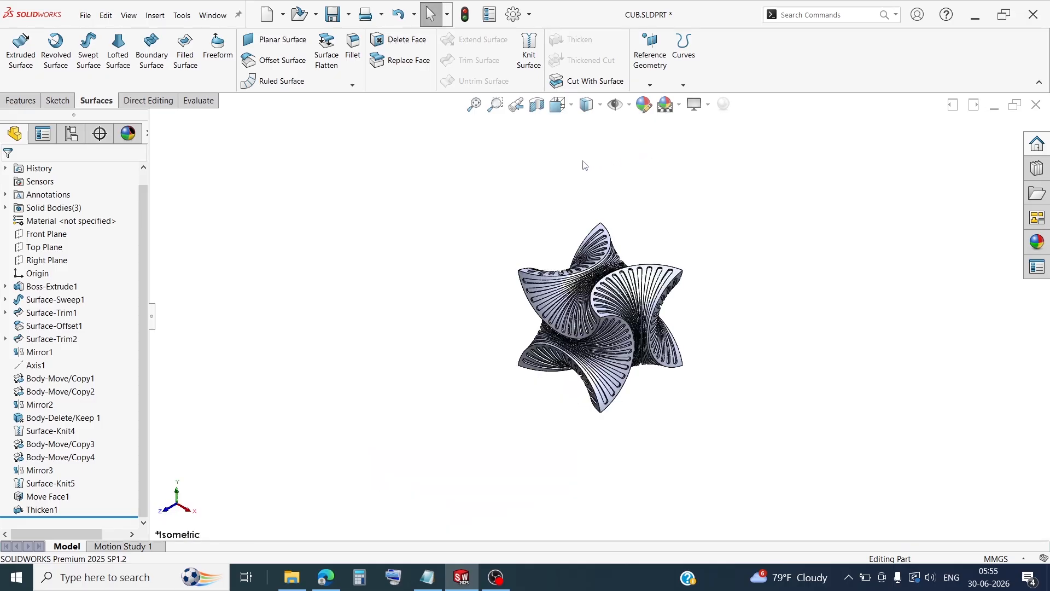
{"action": "left_click", "coordinate": [474, 105]}
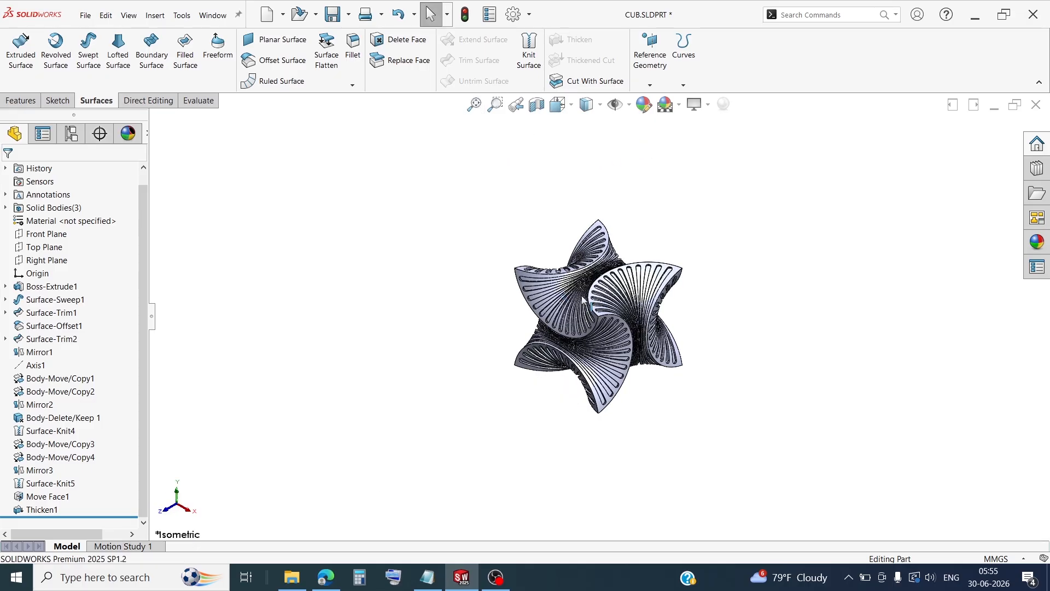
{"action": "scroll", "coordinate": [585, 302], "scroll_direction": "down", "scroll_amount": 6}
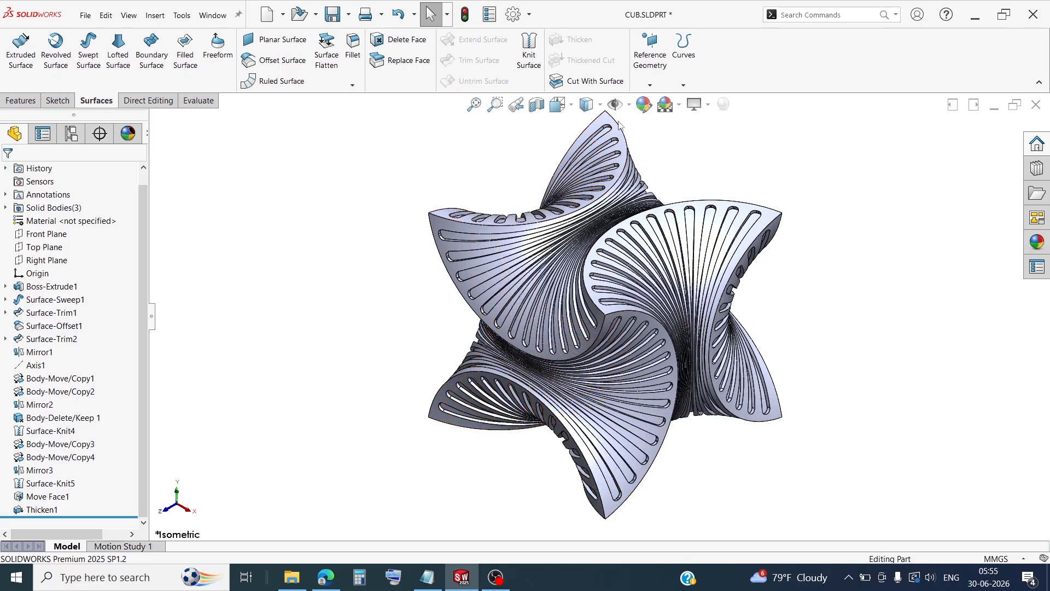
{"action": "scroll", "coordinate": [620, 125], "scroll_direction": "down", "scroll_amount": 2}
{"action": "scroll", "coordinate": [620, 125], "scroll_direction": "up", "scroll_amount": 1}
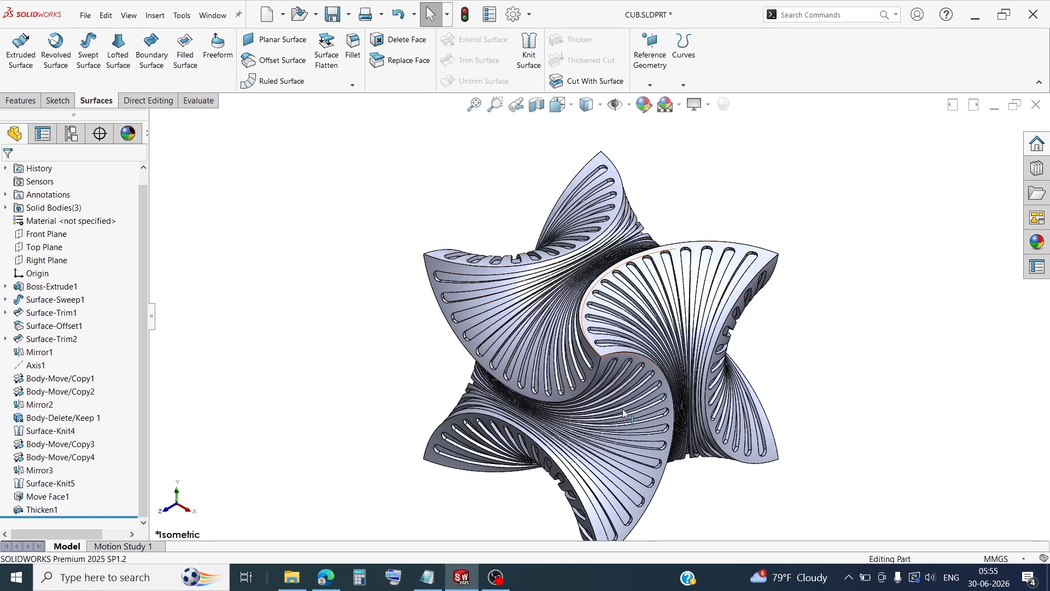
{"action": "scroll", "coordinate": [623, 411], "scroll_direction": "up", "scroll_amount": 2}
{"action": "scroll", "coordinate": [622, 411], "scroll_direction": "down", "scroll_amount": 1}
{"action": "scroll", "coordinate": [605, 324], "scroll_direction": "down", "scroll_amount": 2}
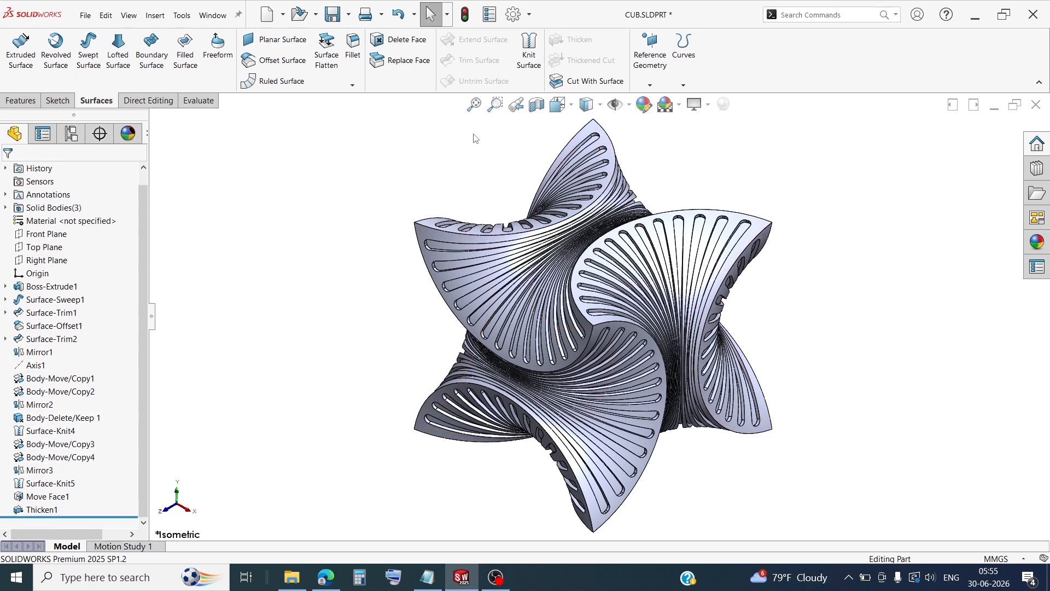
{"action": "left_click", "coordinate": [474, 106]}
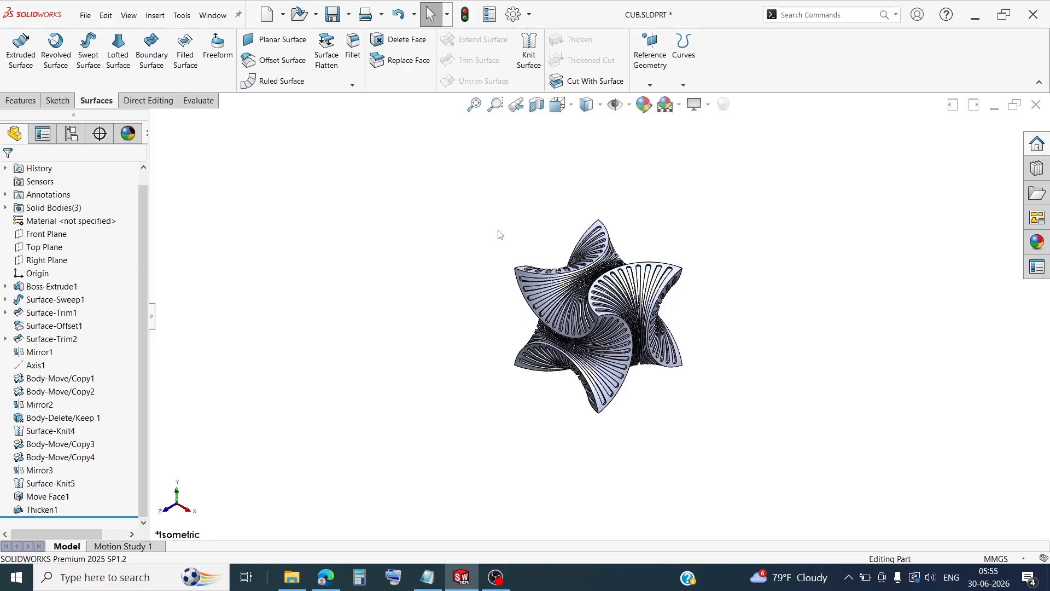
{"action": "scroll", "coordinate": [600, 325], "scroll_direction": "down", "scroll_amount": 5}
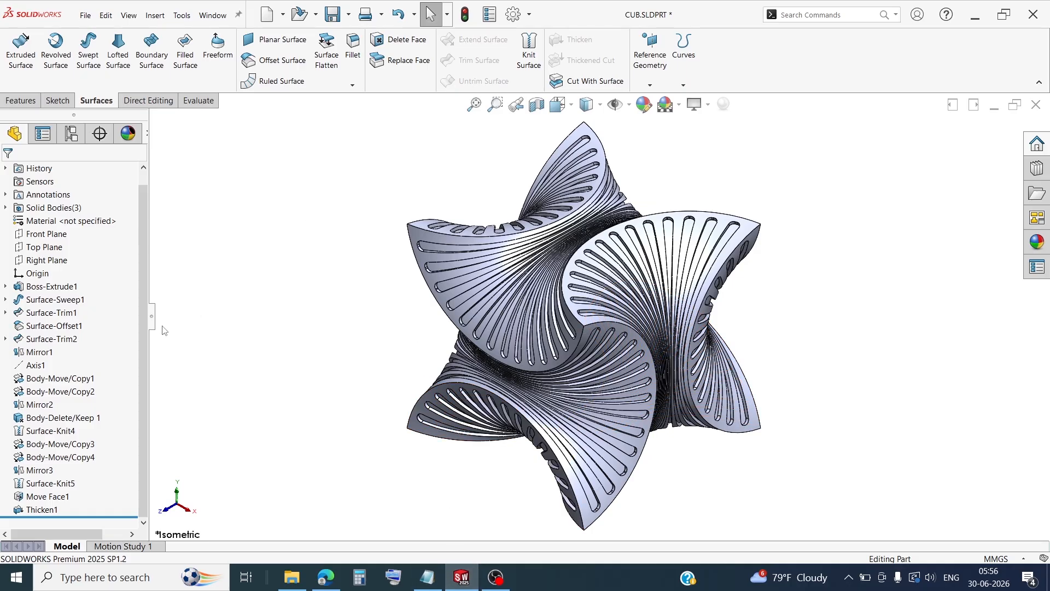
{"action": "scroll", "coordinate": [142, 321], "scroll_direction": "up", "scroll_amount": 1}
{"action": "scroll", "coordinate": [142, 320], "scroll_direction": "down", "scroll_amount": 1}
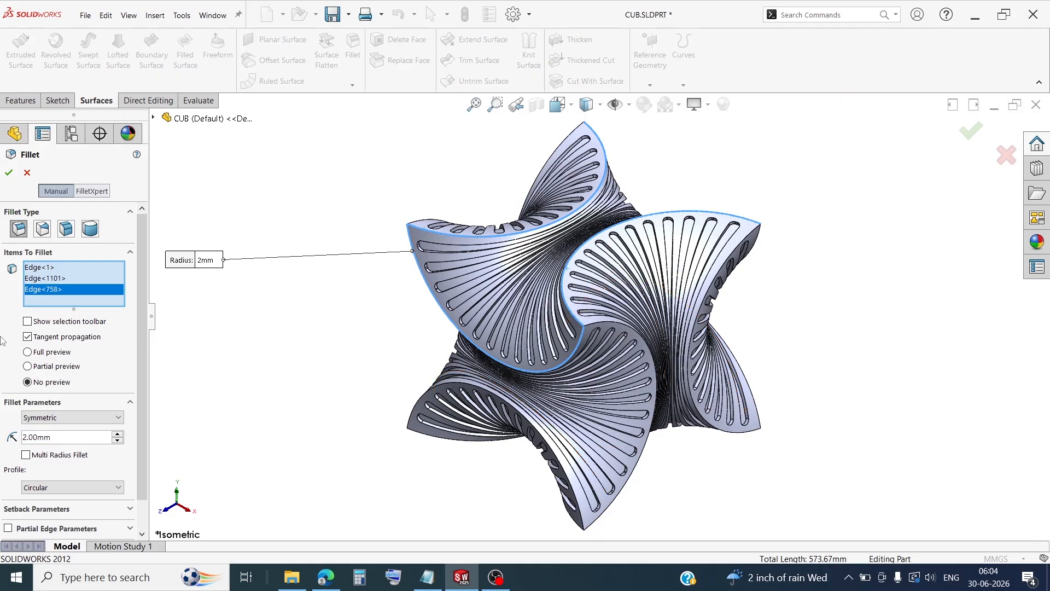
- Add the outer boundary edges of the front, side and lower twisted faces to the symmetric 2 mm fillet
{"action": "scroll", "coordinate": [668, 366], "scroll_direction": "down", "scroll_amount": 3}
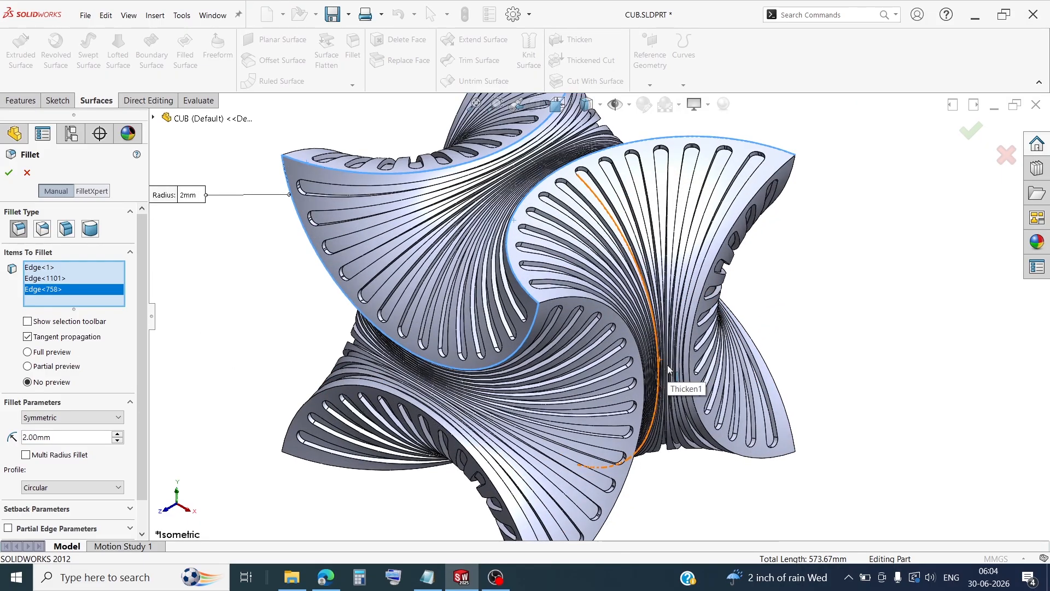
{"action": "left_click", "coordinate": [627, 325]}
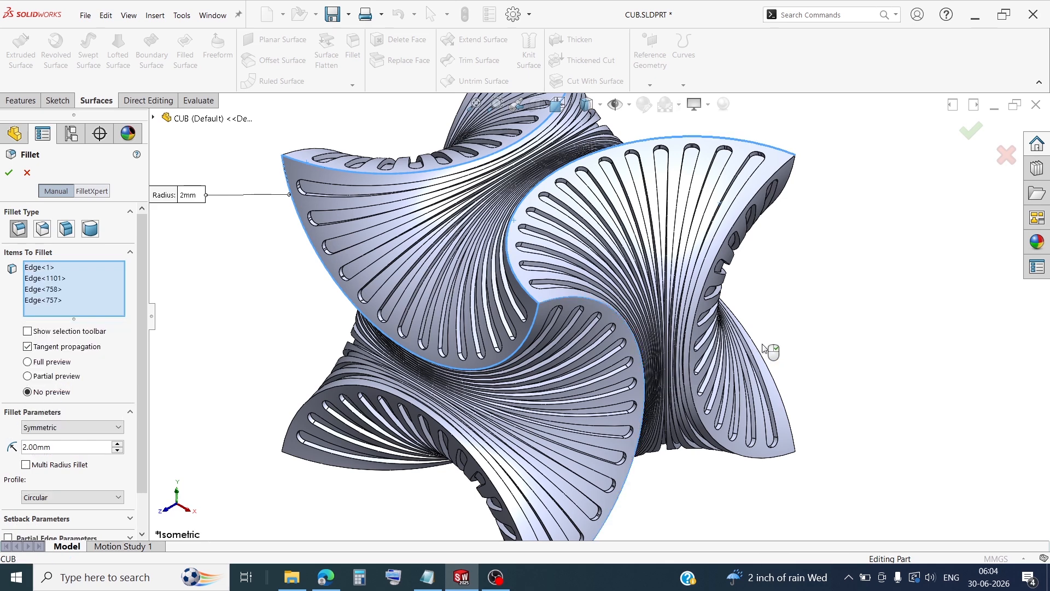
{"action": "left_click", "coordinate": [709, 275]}
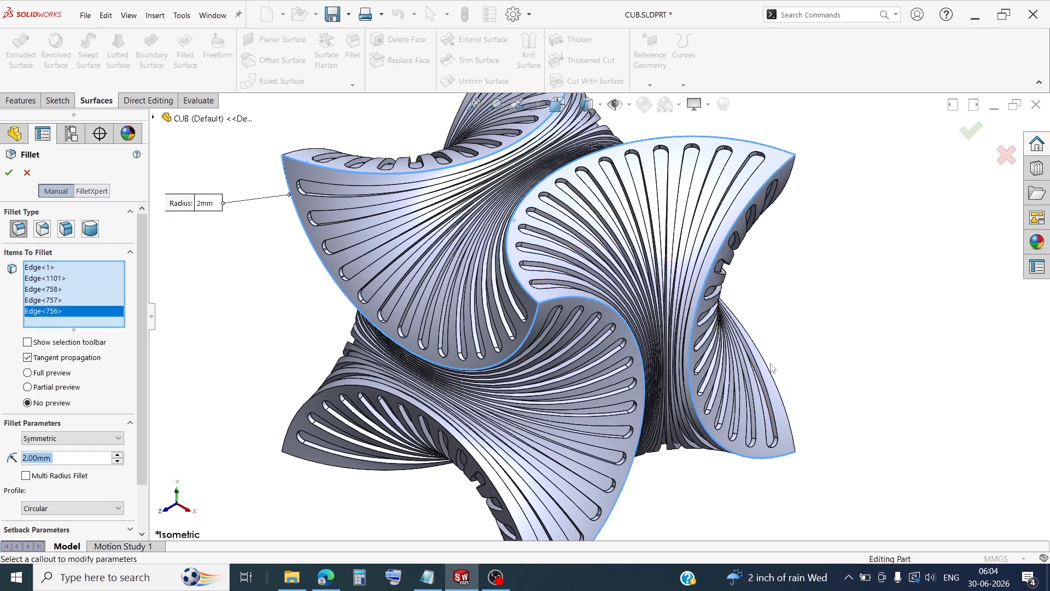
{"action": "middle_click_drag", "start_coordinate": [771, 369], "coordinate": [766, 354]}
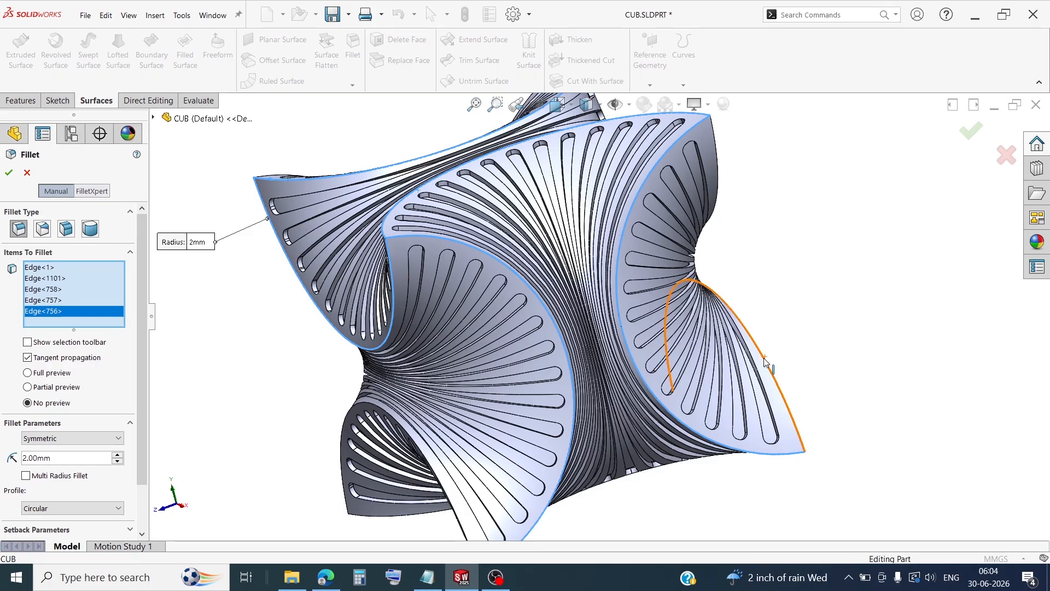
{"action": "left_click", "coordinate": [766, 361]}
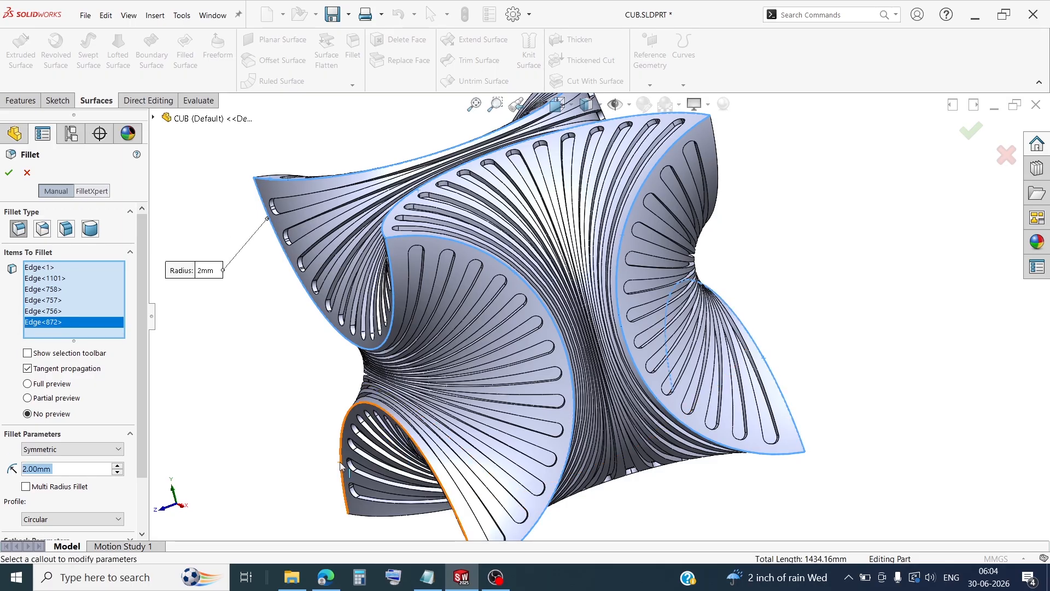
{"action": "left_click", "coordinate": [344, 479]}
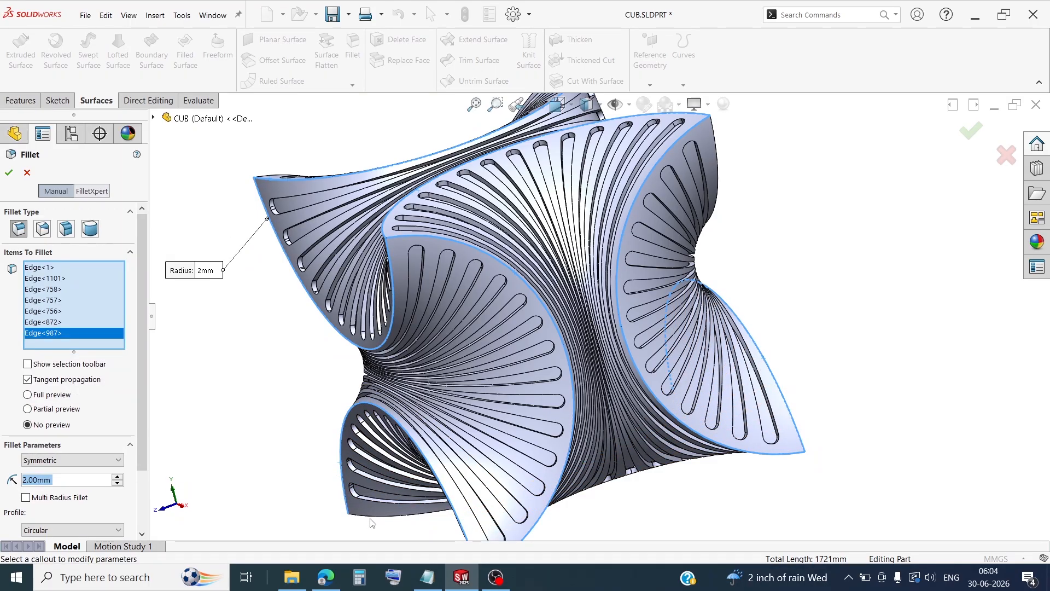
{"action": "left_click", "coordinate": [372, 523]}
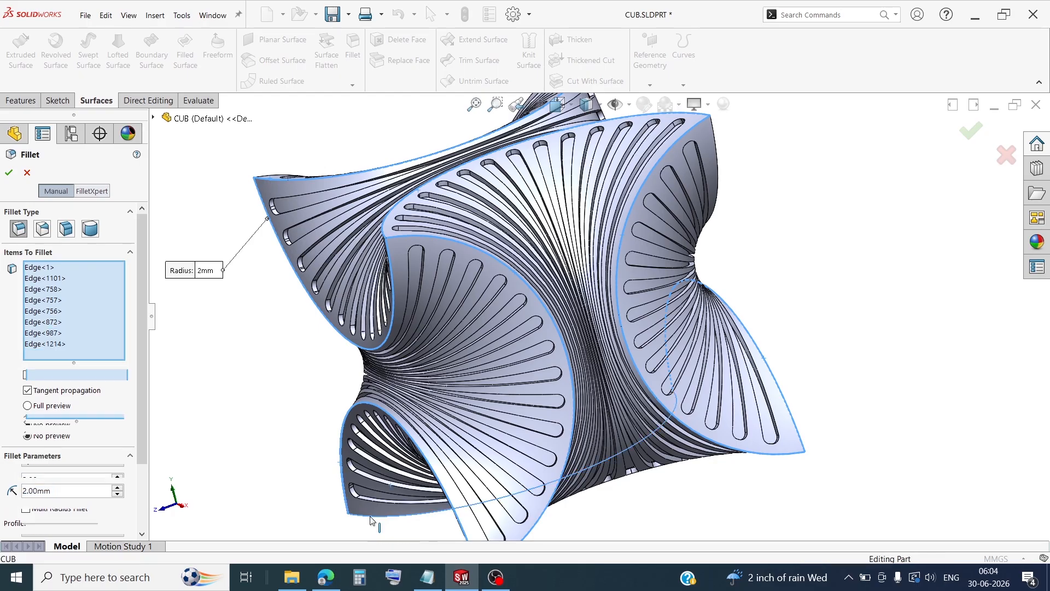
- Add the remaining outer boundary edges on the underside and back of the slotted body and apply the 2 mm fillet
{"action": "middle_click_drag", "start_coordinate": [659, 489], "coordinate": [705, 469]}
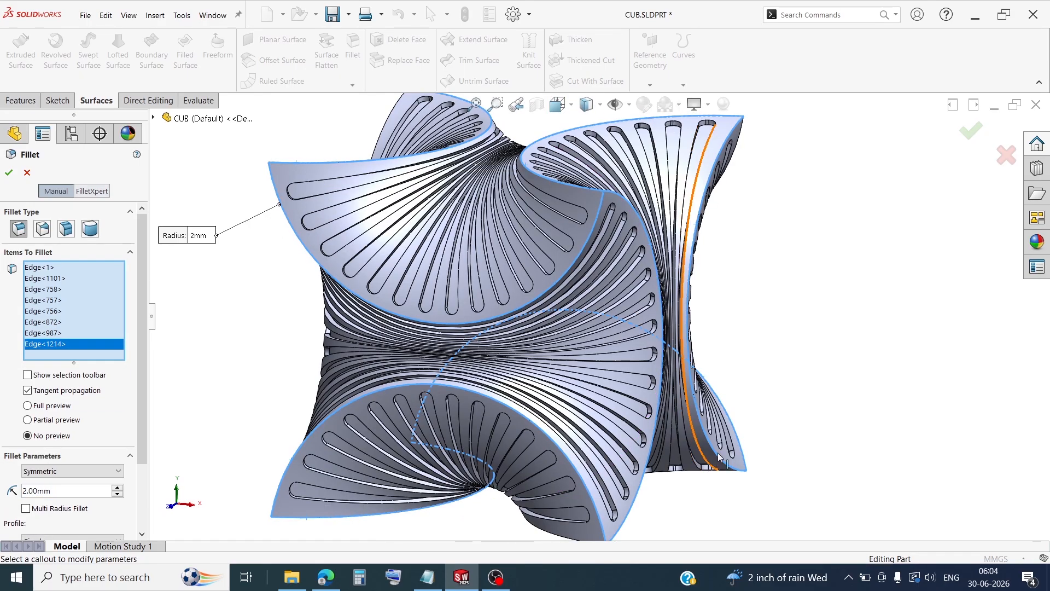
{"action": "left_click", "coordinate": [533, 534]}
{"action": "scroll", "coordinate": [427, 514], "scroll_direction": "down", "scroll_amount": 3}
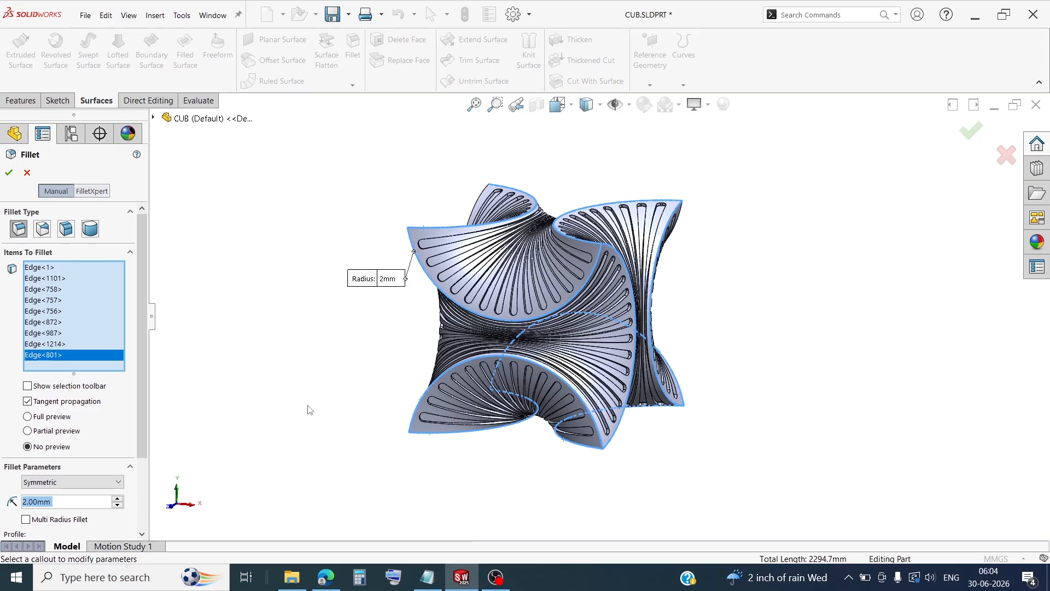
{"action": "middle_click_drag", "start_coordinate": [307, 410], "coordinate": [425, 238]}
{"action": "scroll", "coordinate": [587, 182], "scroll_direction": "up", "scroll_amount": 2}
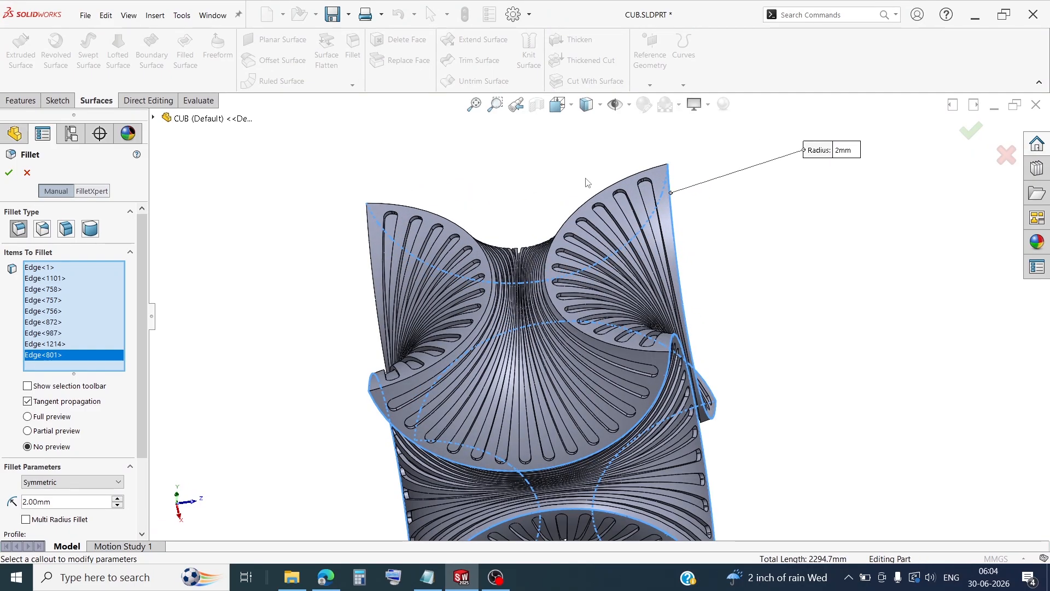
{"action": "left_click", "coordinate": [620, 182]}
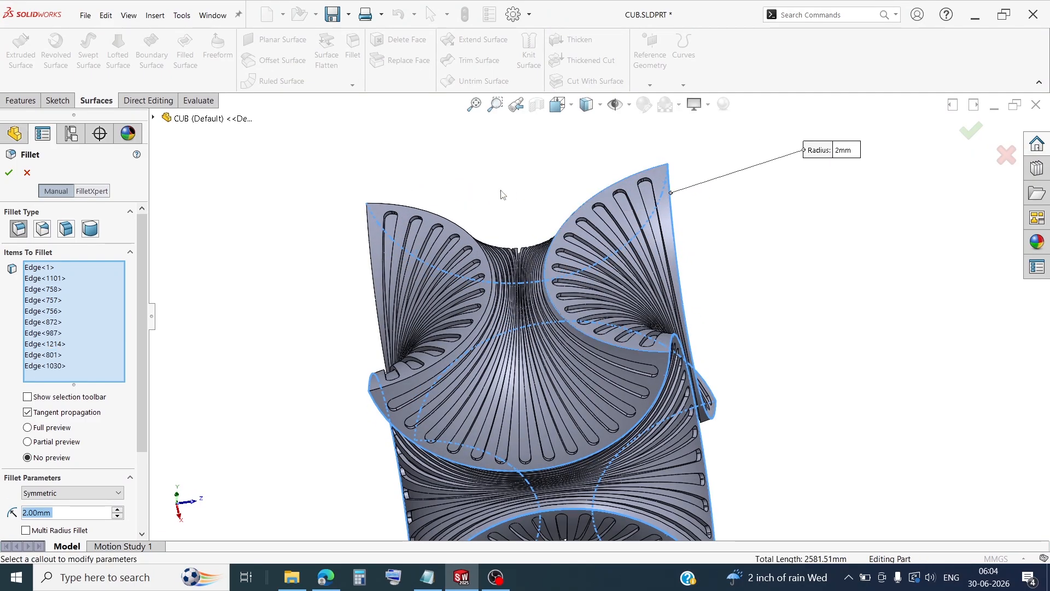
{"action": "left_click", "coordinate": [437, 221]}
{"action": "scroll", "coordinate": [747, 339], "scroll_direction": "down", "scroll_amount": 2}
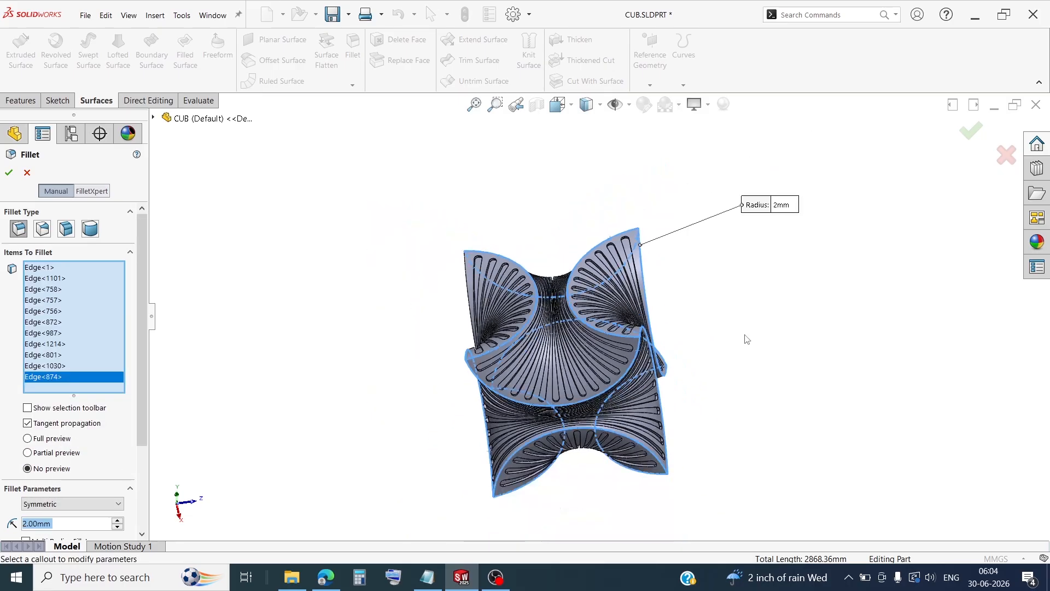
{"action": "middle_click_drag", "start_coordinate": [693, 258], "coordinate": [148, 295]}
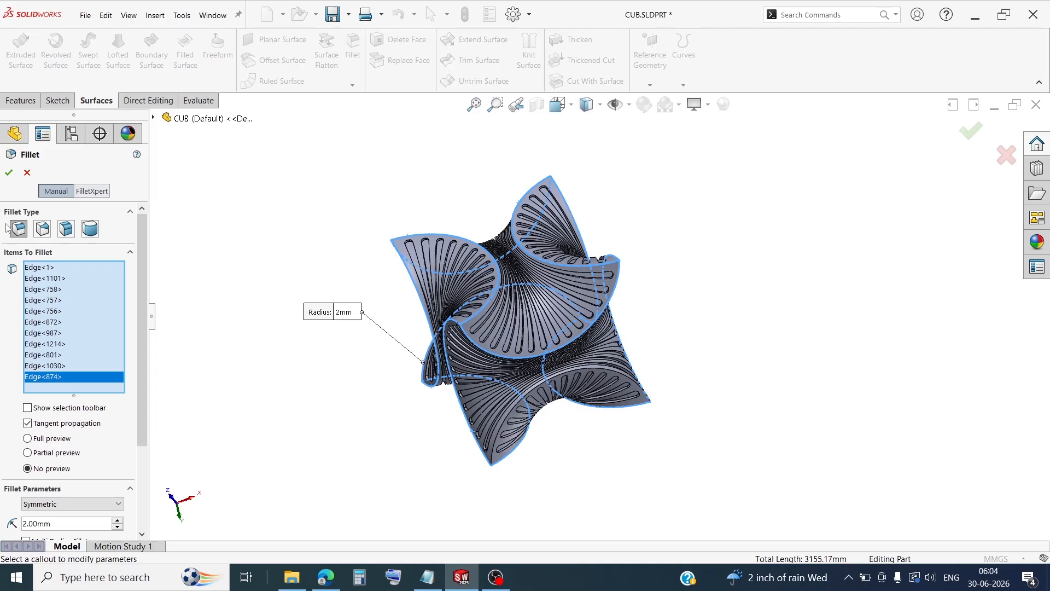
{"action": "left_click", "coordinate": [9, 173]}
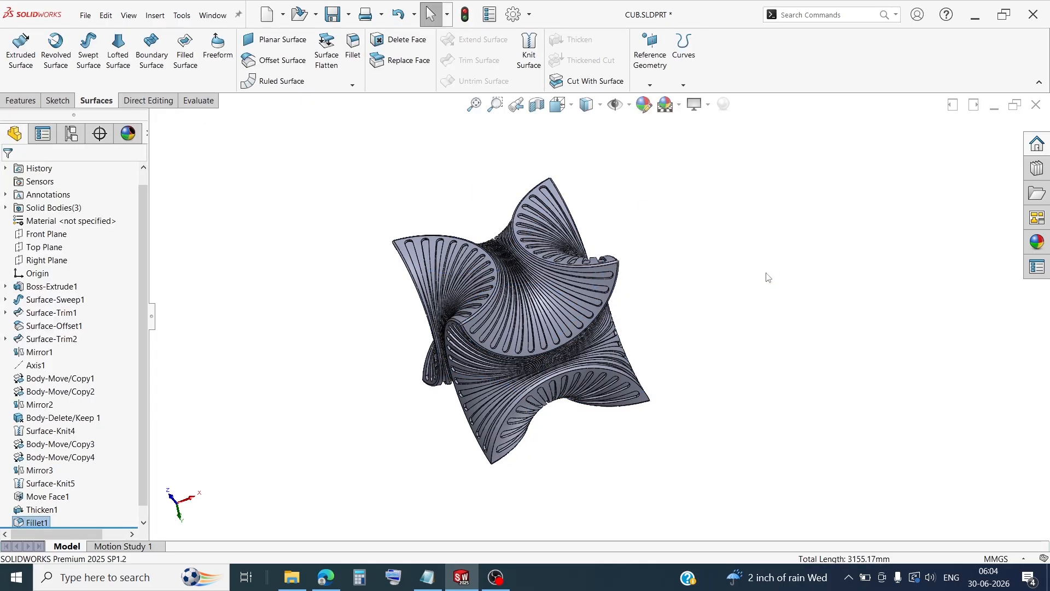
- Inspect the rounded edges of the slotted body from several sides and in the isometric view
{"action": "scroll", "coordinate": [506, 335], "scroll_direction": "down", "scroll_amount": 5}
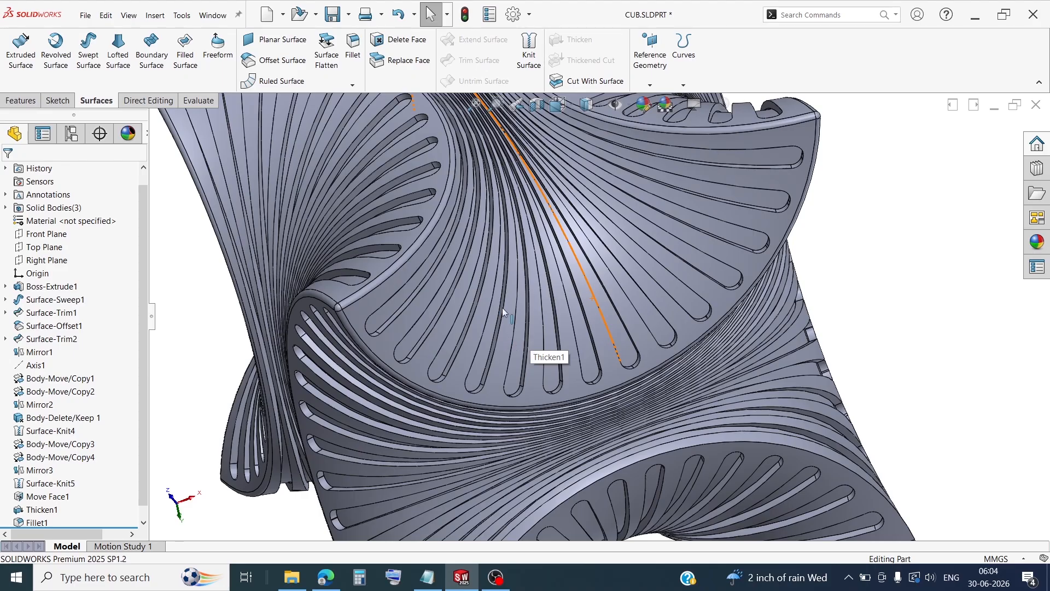
{"action": "scroll", "coordinate": [502, 307], "scroll_direction": "up", "scroll_amount": 10}
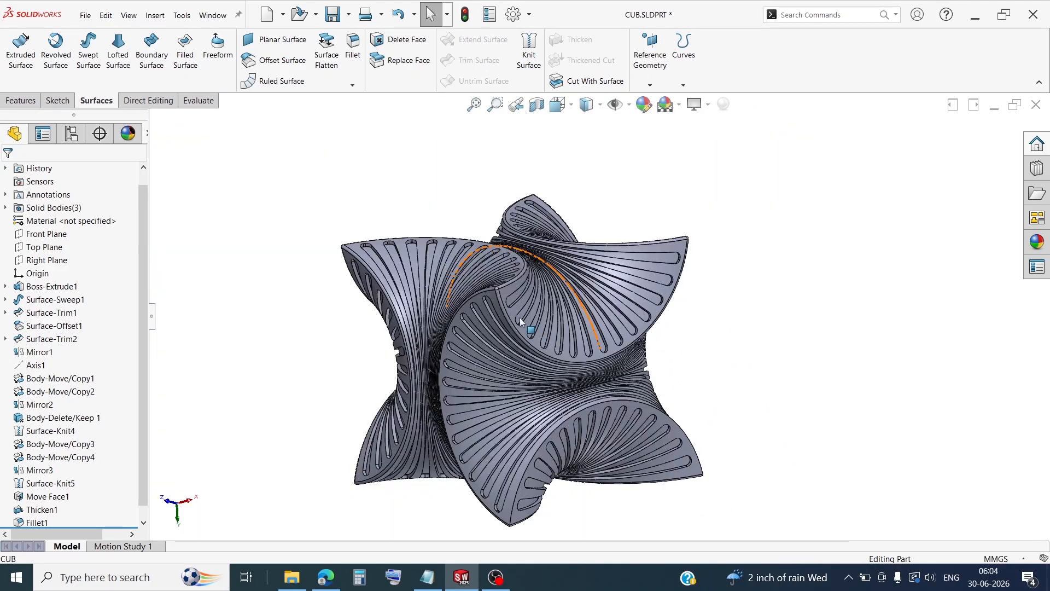
{"action": "scroll", "coordinate": [511, 316], "scroll_direction": "down", "scroll_amount": 6}
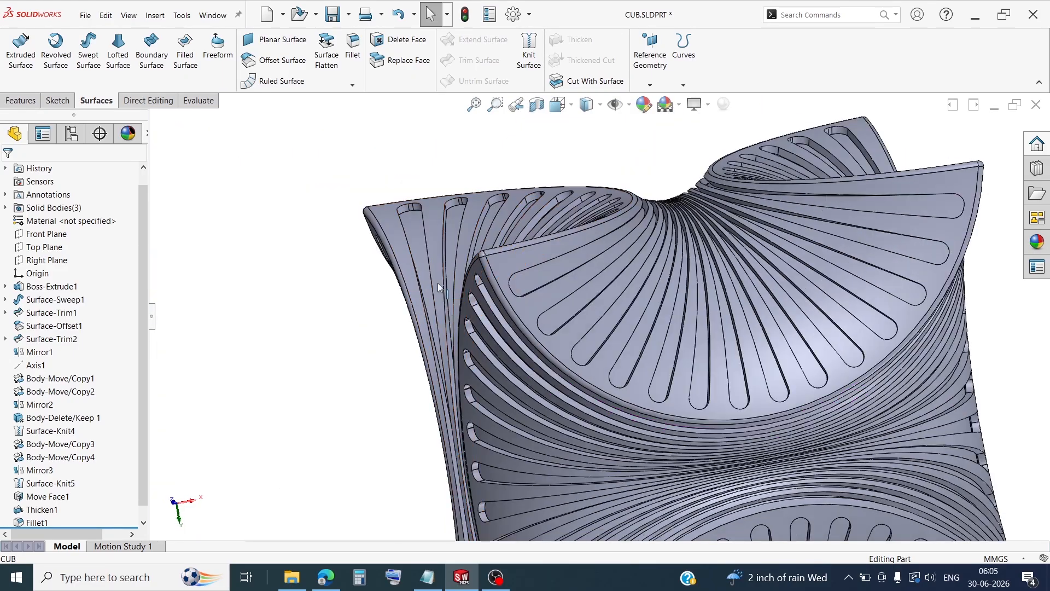
{"action": "key", "text": "f"}
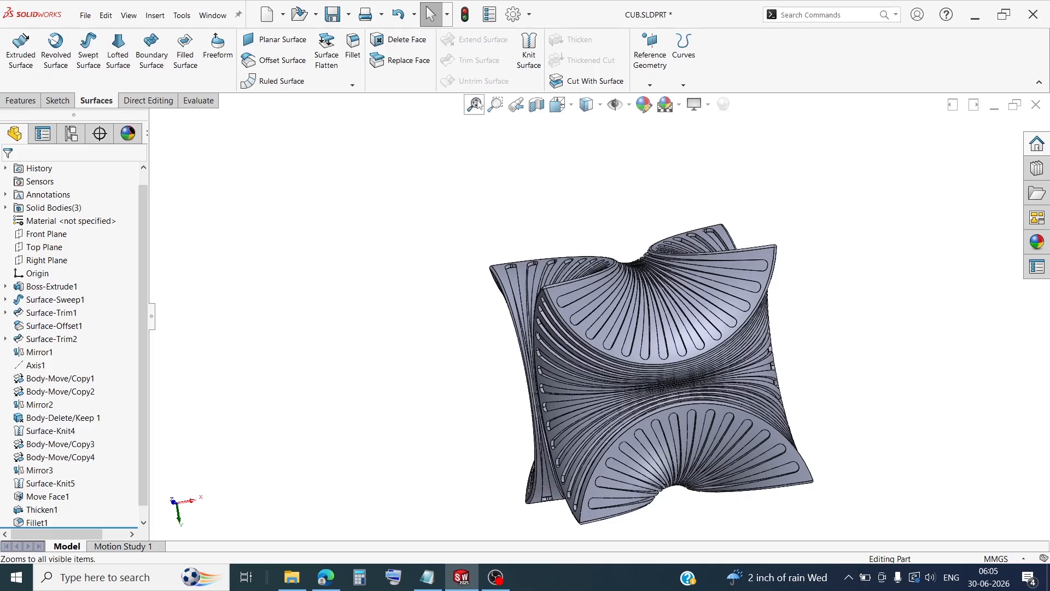
{"action": "left_click", "coordinate": [568, 105]}
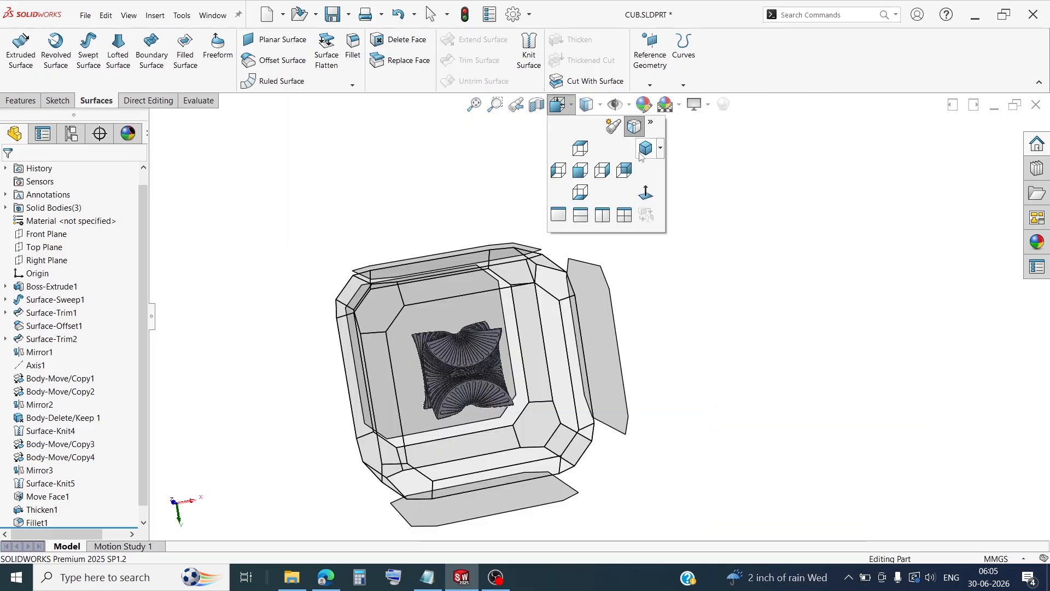
{"action": "left_click", "coordinate": [645, 149]}
- Apply the satin finish stainless steel appearance from the Metal library's steel group to the filleted outer slotted body
{"action": "left_click", "coordinate": [645, 316]}
{"action": "scroll", "coordinate": [644, 316], "scroll_direction": "down", "scroll_amount": 5}
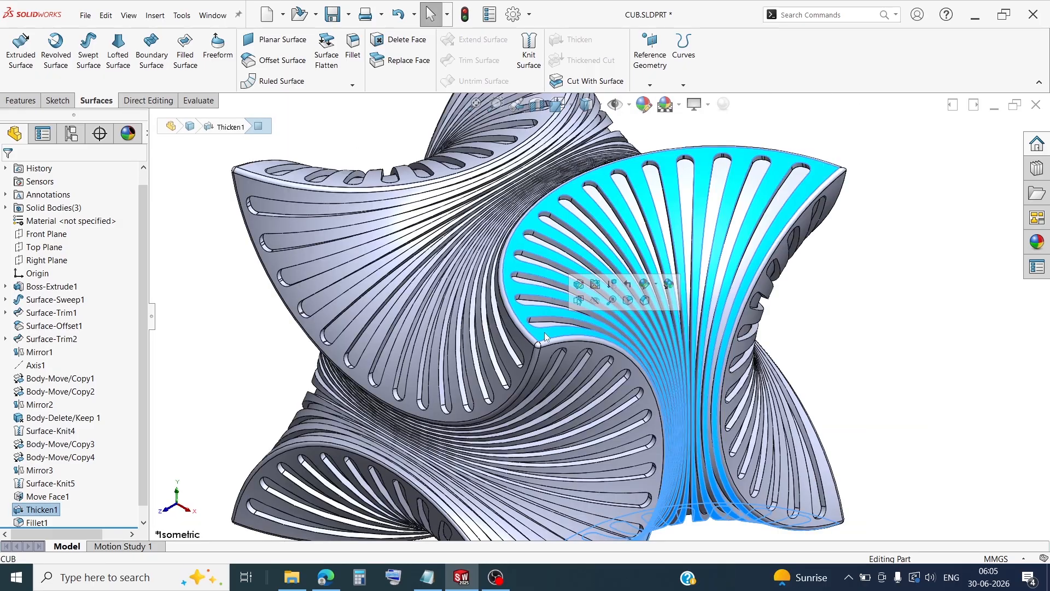
{"action": "left_click", "coordinate": [656, 288]}
{"action": "left_click", "coordinate": [653, 333]}
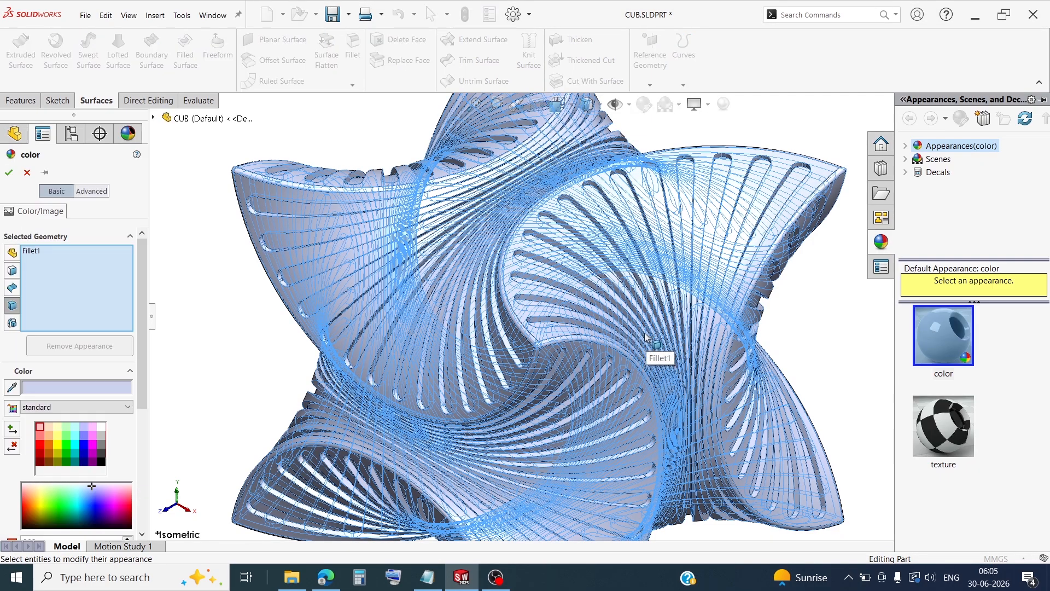
{"action": "left_click", "coordinate": [906, 147]}
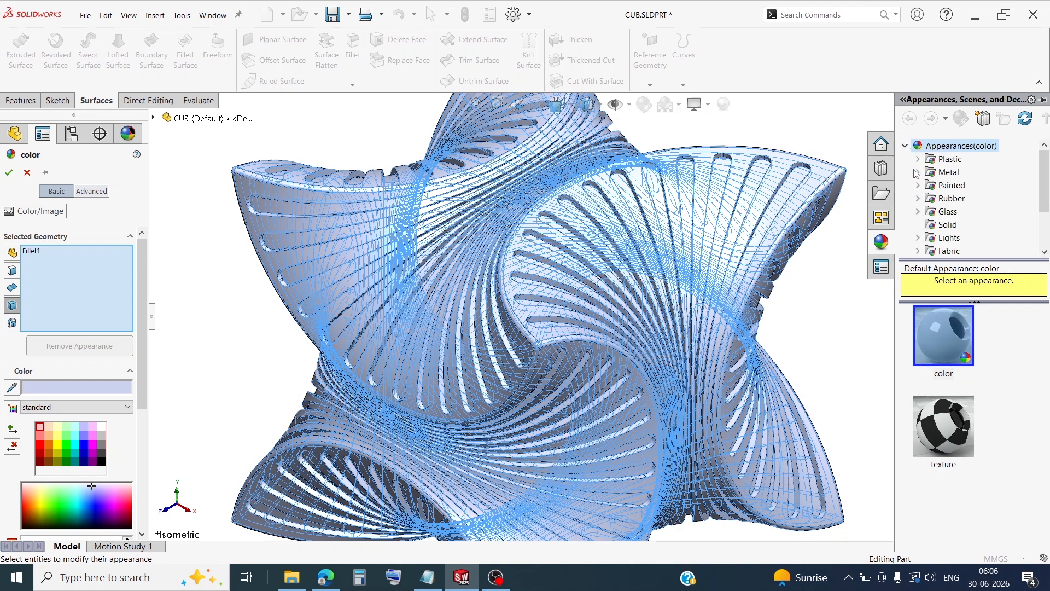
{"action": "left_click", "coordinate": [917, 172]}
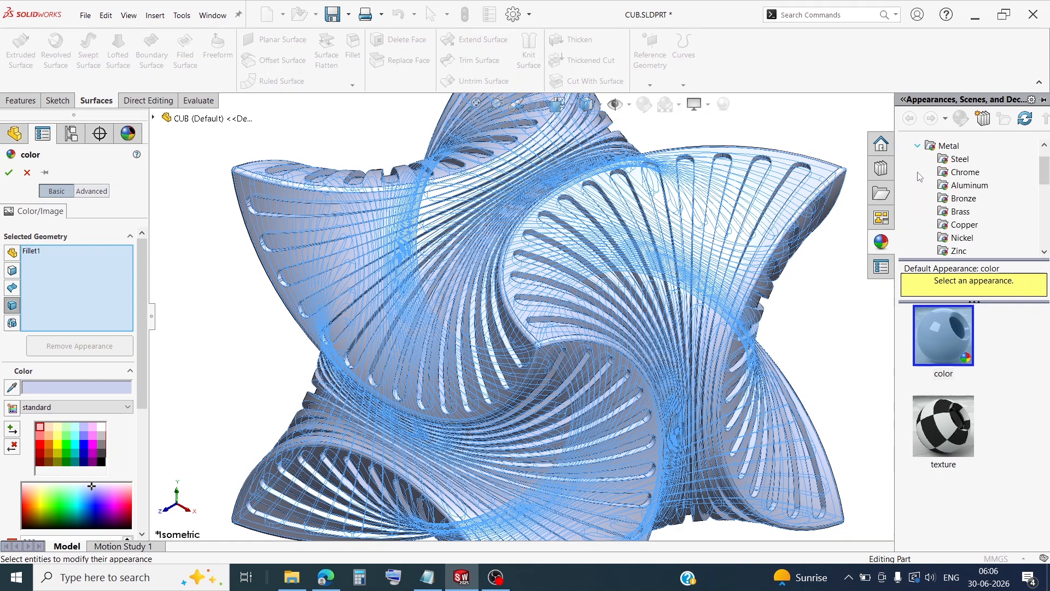
{"action": "left_click", "coordinate": [959, 159]}
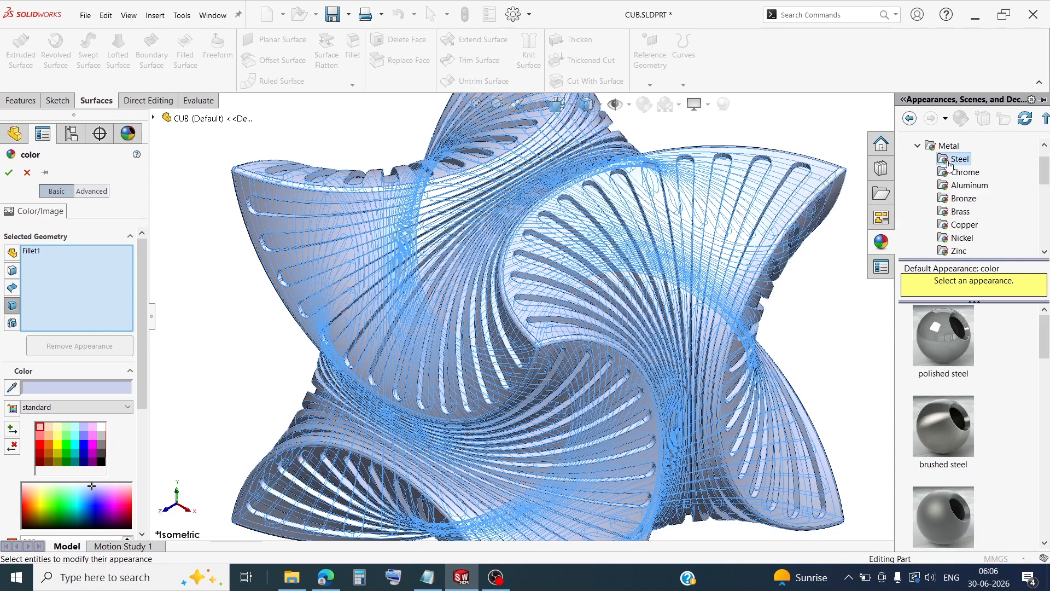
{"action": "scroll", "coordinate": [979, 383], "scroll_direction": "down", "scroll_amount": 2}
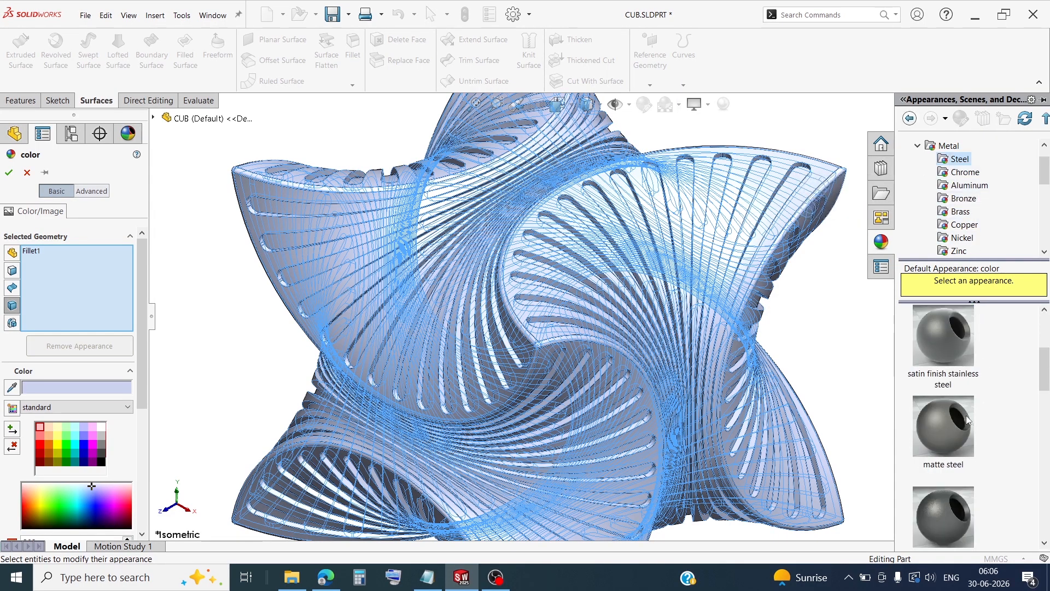
{"action": "scroll", "coordinate": [968, 437], "scroll_direction": "down", "scroll_amount": 2}
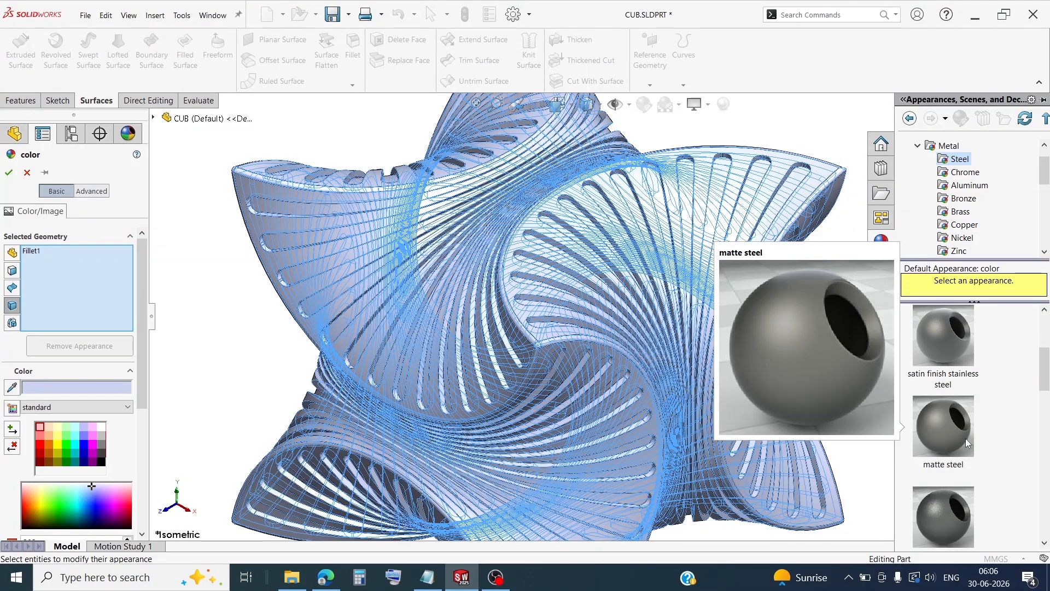
{"action": "left_click", "coordinate": [953, 333]}
{"action": "left_click_drag", "start_coordinate": [953, 334], "coordinate": [751, 359]}
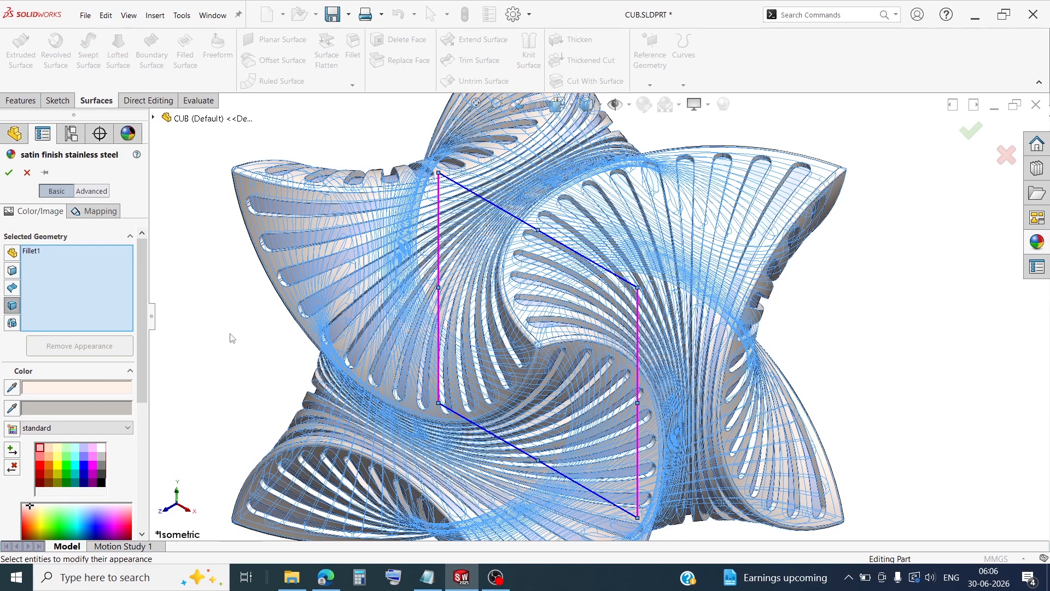
{"action": "left_click", "coordinate": [9, 172]}
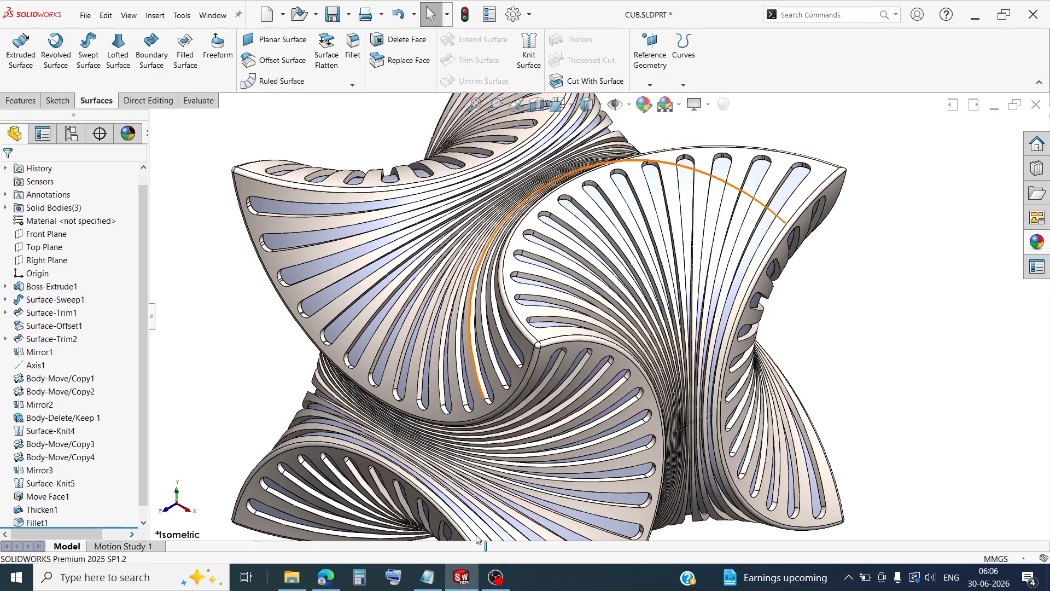
- Apply the polished steel appearance to the inner body seen through the slots
{"action": "scroll", "coordinate": [542, 345], "scroll_direction": "down", "scroll_amount": 3}
{"action": "left_click", "coordinate": [591, 306]}
{"action": "left_click", "coordinate": [652, 273]}
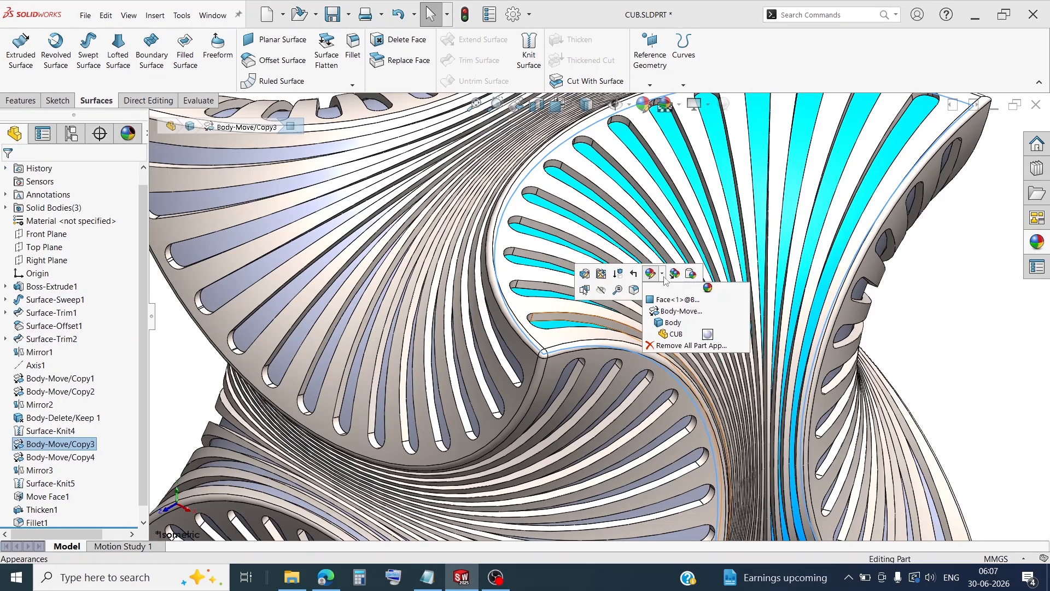
{"action": "left_click", "coordinate": [672, 323]}
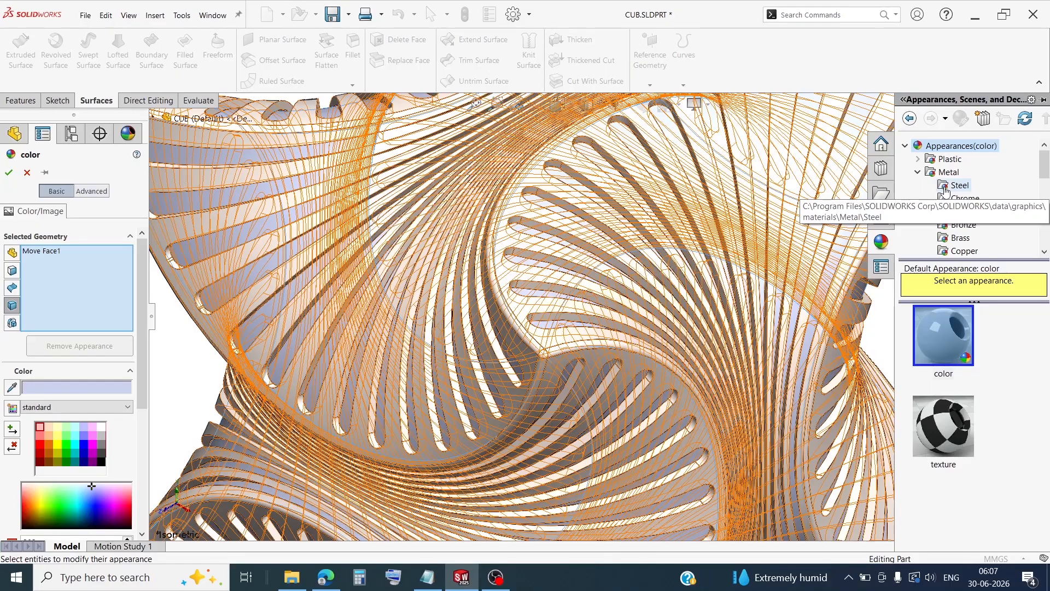
{"action": "left_click", "coordinate": [946, 189]}
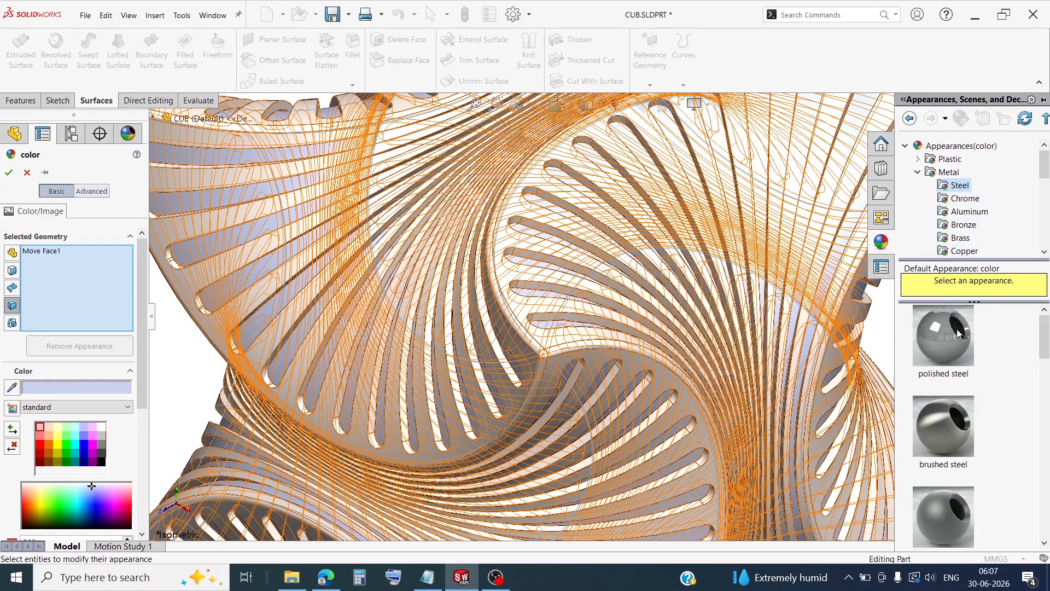
{"action": "left_click_drag", "start_coordinate": [954, 343], "coordinate": [827, 329]}
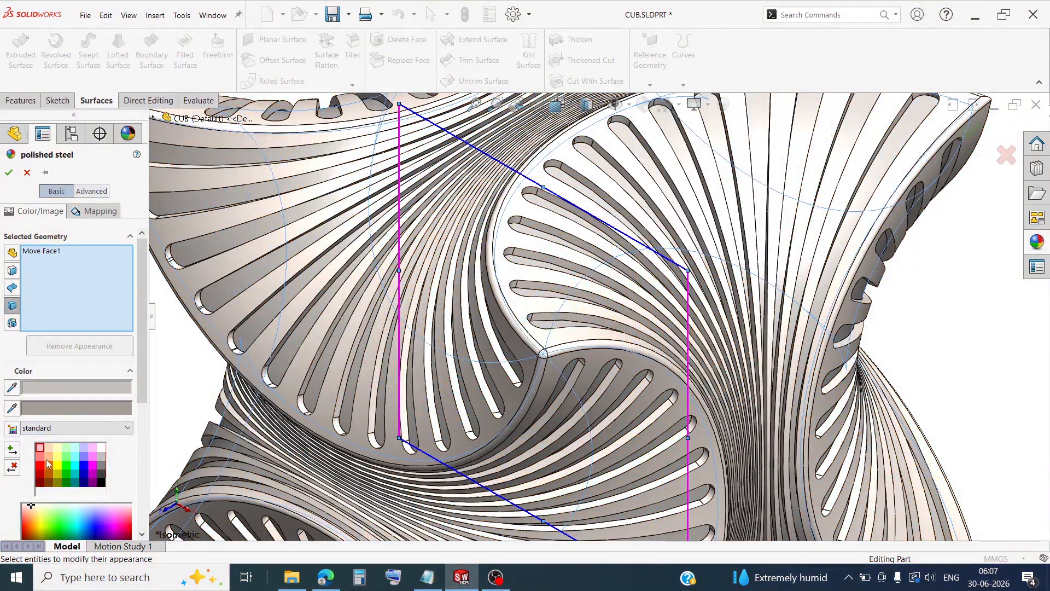
- Recolour the inner body's polished steel appearance orange with RGB 255, 116, 56 and accept it
{"action": "left_click", "coordinate": [46, 459]}
{"action": "left_click_drag", "start_coordinate": [140, 366], "coordinate": [140, 423]}
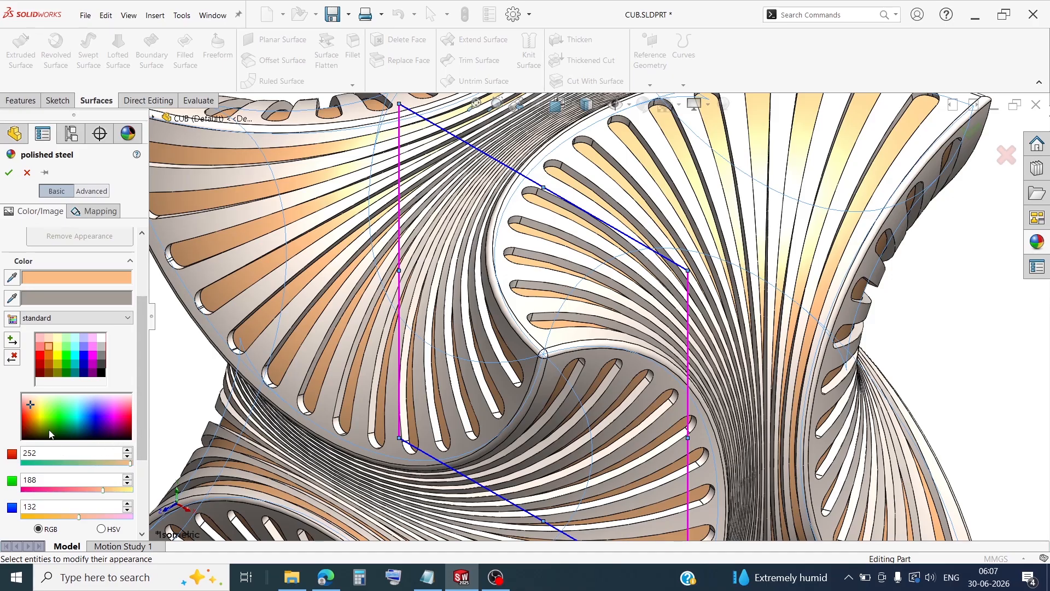
{"action": "left_click_drag", "start_coordinate": [28, 404], "coordinate": [27, 413]}
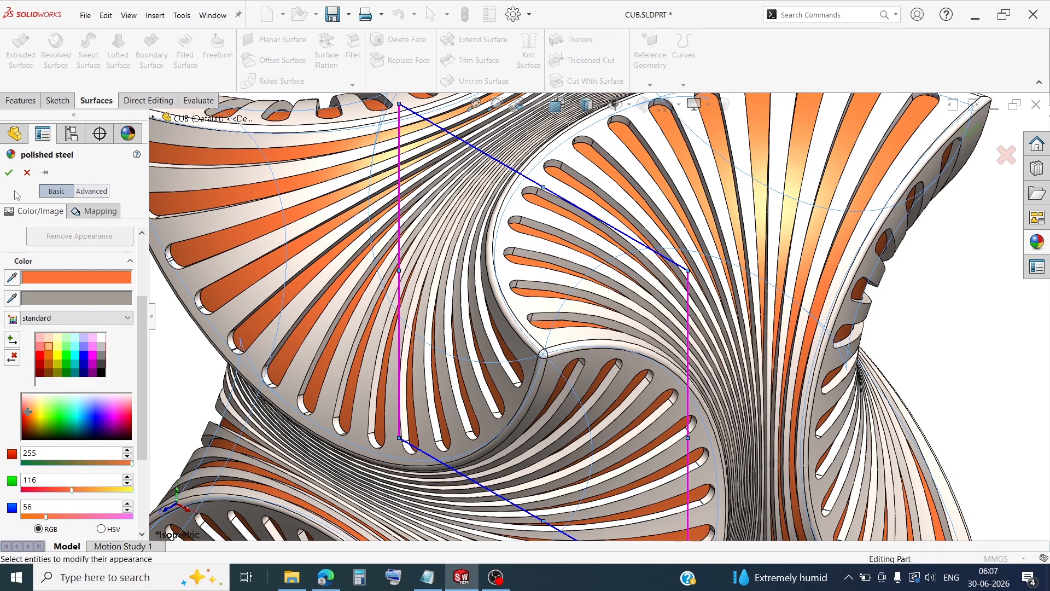
{"action": "left_click", "coordinate": [8, 173]}
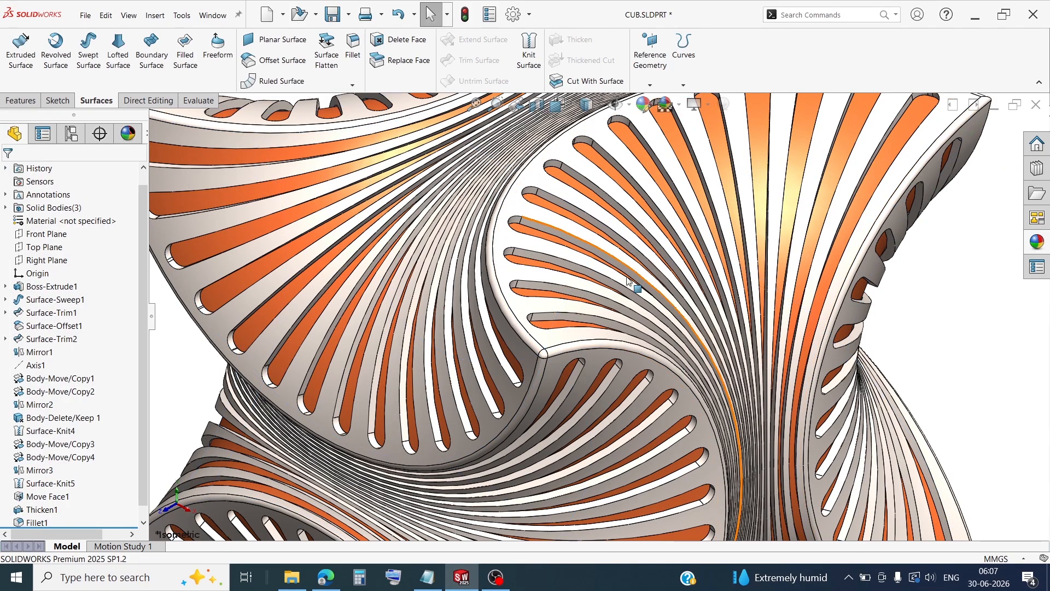
- Inspect the steel outer body and orange inner body from several sides and in the isometric view
{"action": "scroll", "coordinate": [627, 279], "scroll_direction": "down", "scroll_amount": 5}
{"action": "left_click", "coordinate": [474, 104]}
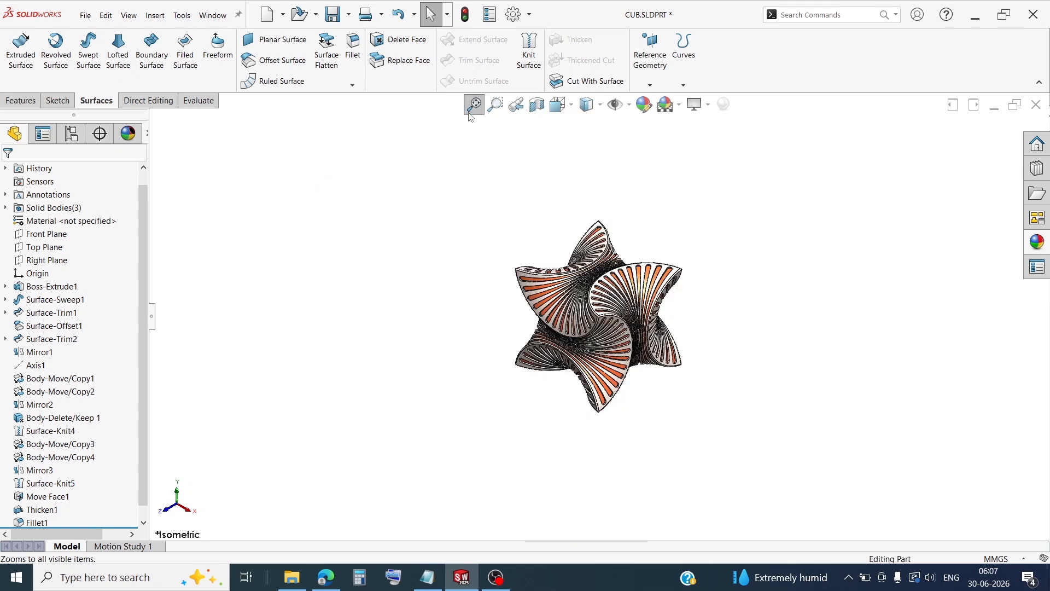
{"action": "scroll", "coordinate": [602, 304], "scroll_direction": "up", "scroll_amount": 5}
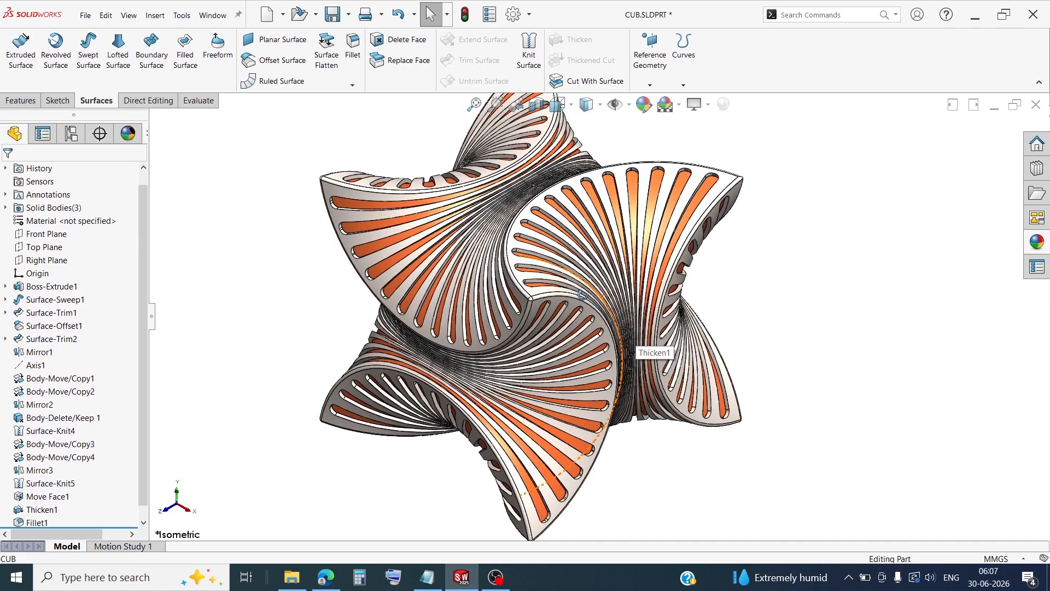
{"action": "middle_click_drag", "start_coordinate": [583, 294], "coordinate": [447, 271]}
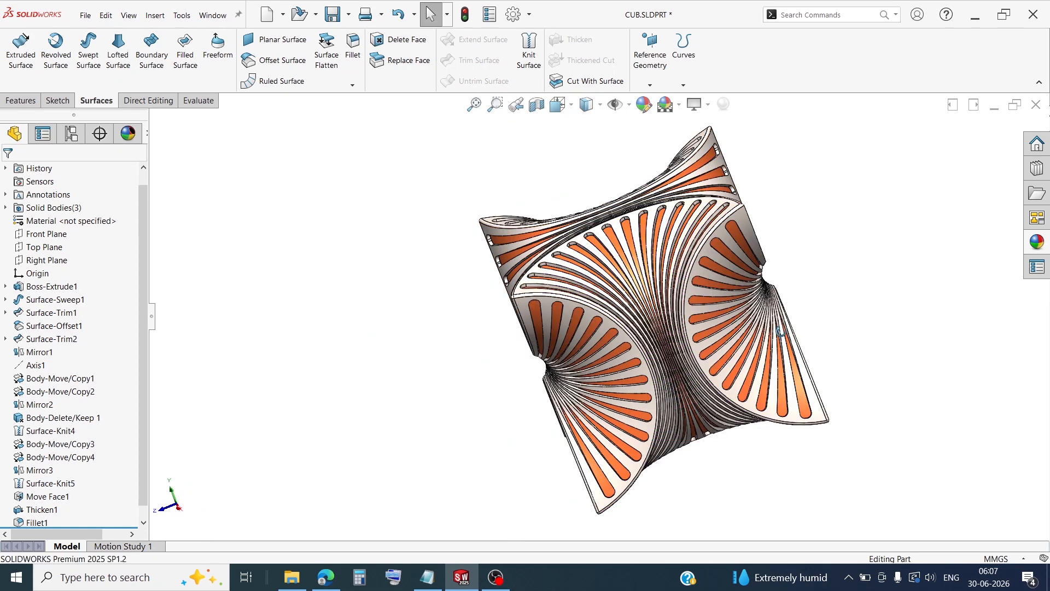
{"action": "middle_click_drag", "start_coordinate": [749, 321], "coordinate": [629, 359]}
{"action": "scroll", "coordinate": [922, 324], "scroll_direction": "down", "scroll_amount": 3}
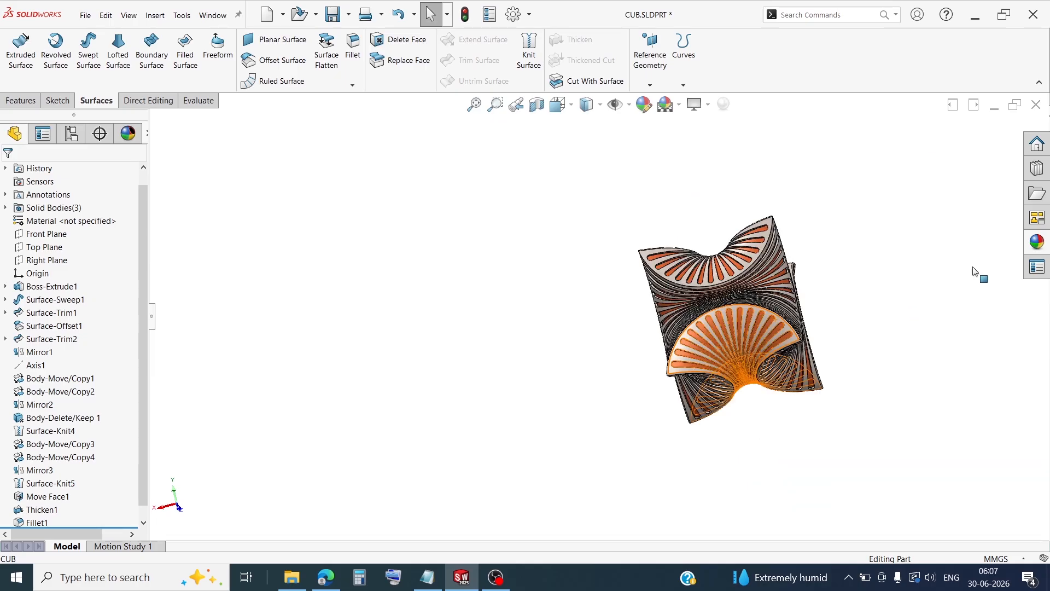
{"action": "scroll", "coordinate": [772, 338], "scroll_direction": "up", "scroll_amount": 6}
{"action": "middle_click_drag", "start_coordinate": [632, 290], "coordinate": [648, 292]}
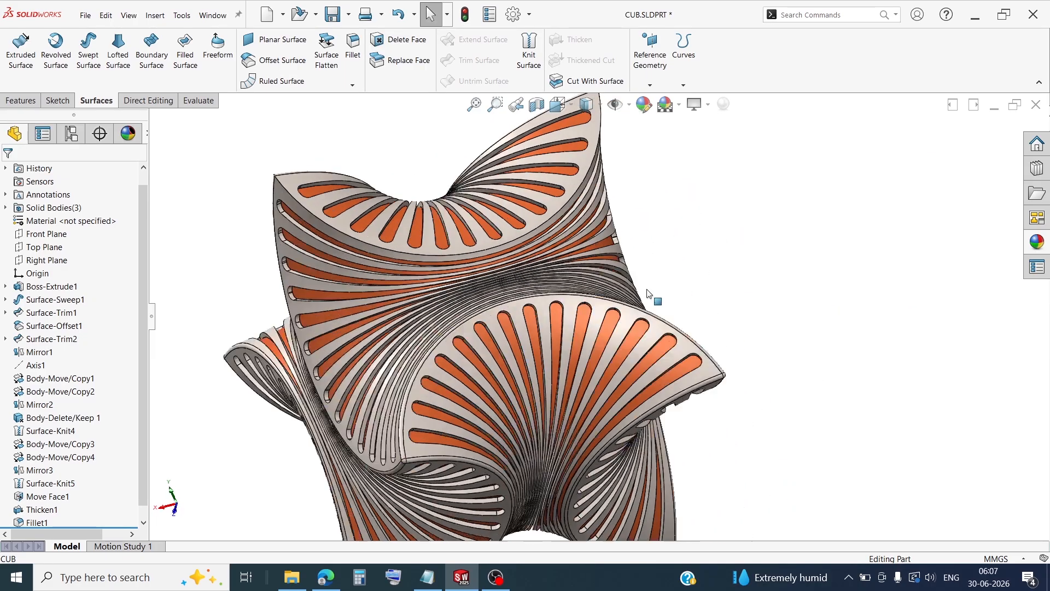
{"action": "scroll", "coordinate": [648, 291], "scroll_direction": "up", "scroll_amount": 3}
{"action": "middle_click_drag", "start_coordinate": [552, 314], "coordinate": [586, 268]}
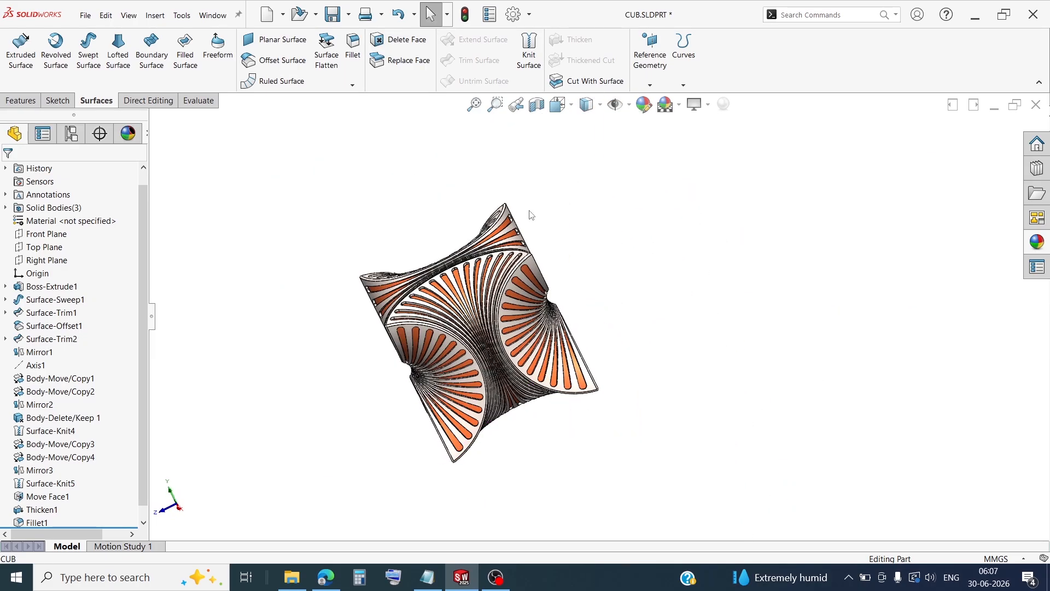
{"action": "left_click", "coordinate": [473, 105]}
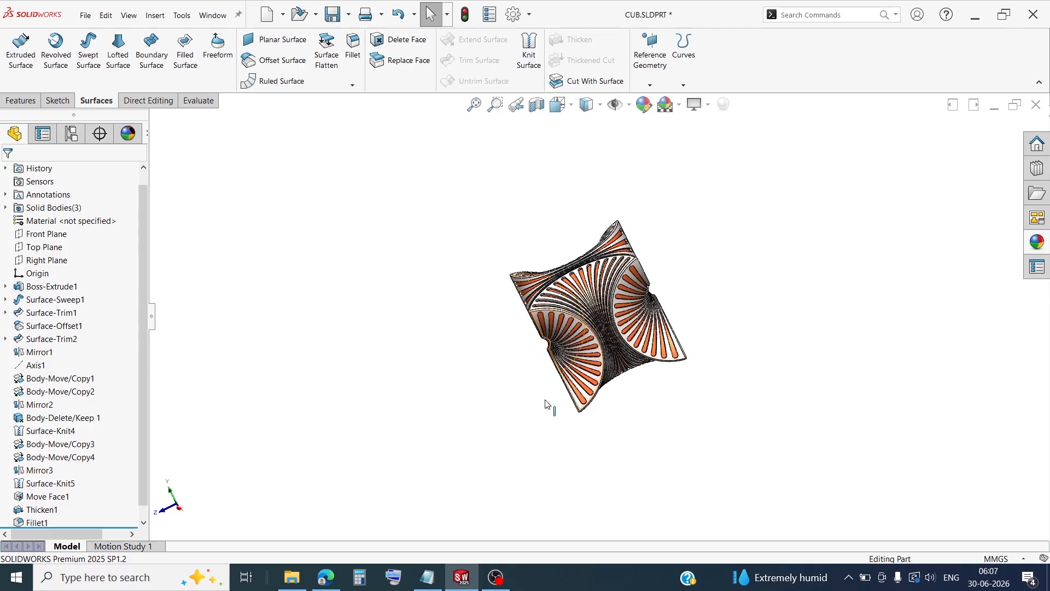
{"action": "left_click", "coordinate": [558, 104]}
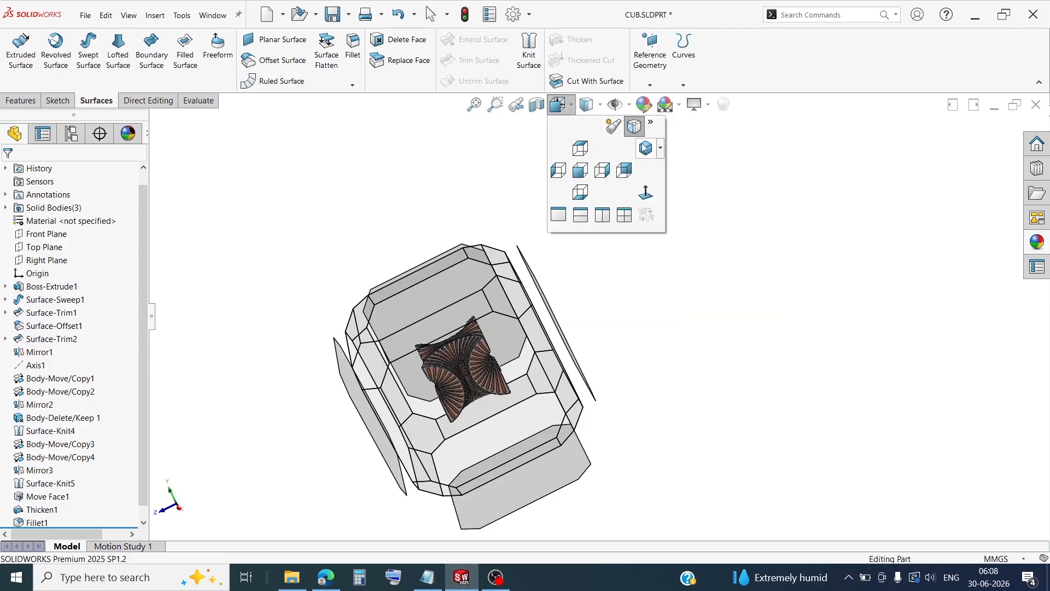
{"action": "left_click", "coordinate": [645, 148]}
- Expand the Plain White scene in the scene, lights and cameras tree and open its background for editing
{"action": "left_click", "coordinate": [128, 133]}
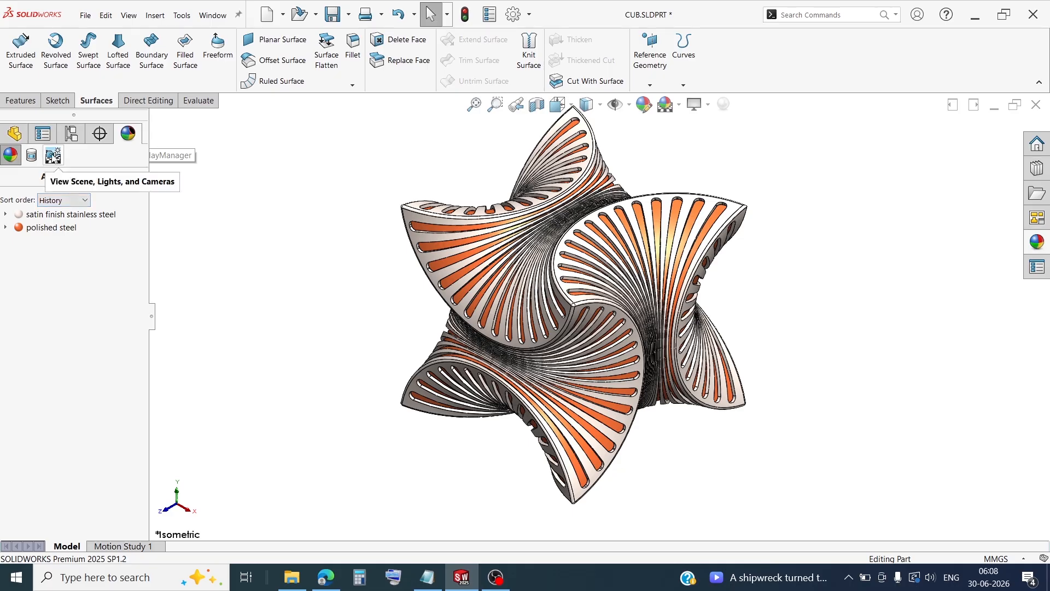
{"action": "left_click", "coordinate": [53, 155]}
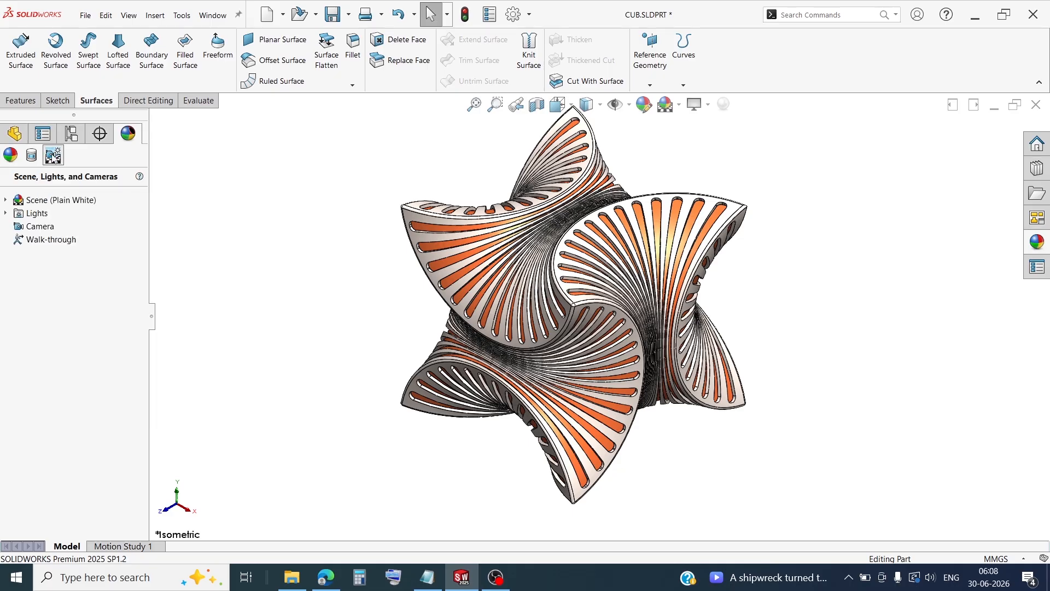
{"action": "left_click", "coordinate": [54, 202]}
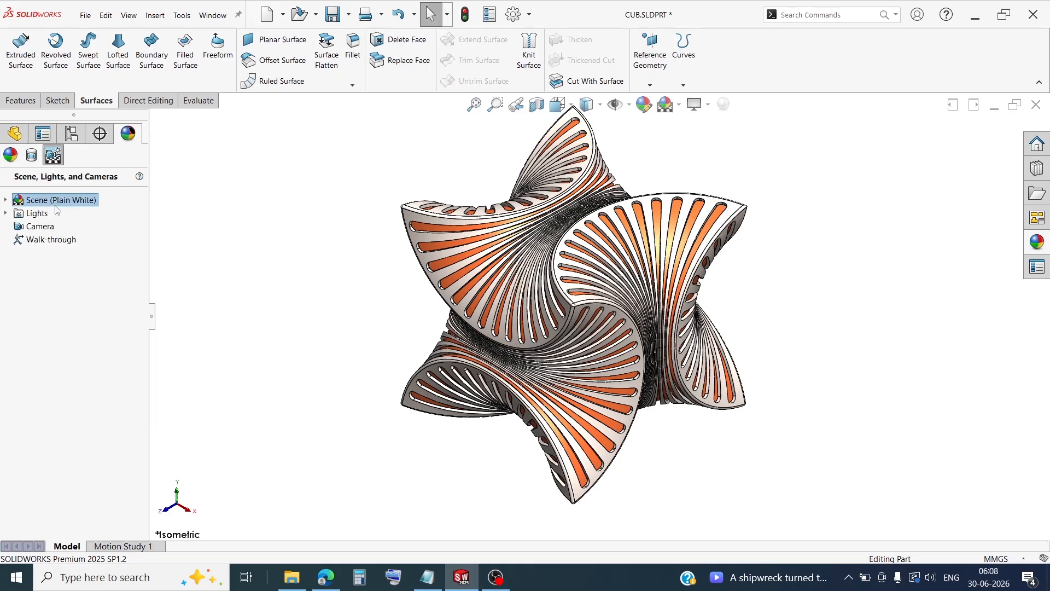
{"action": "left_click", "coordinate": [6, 200]}
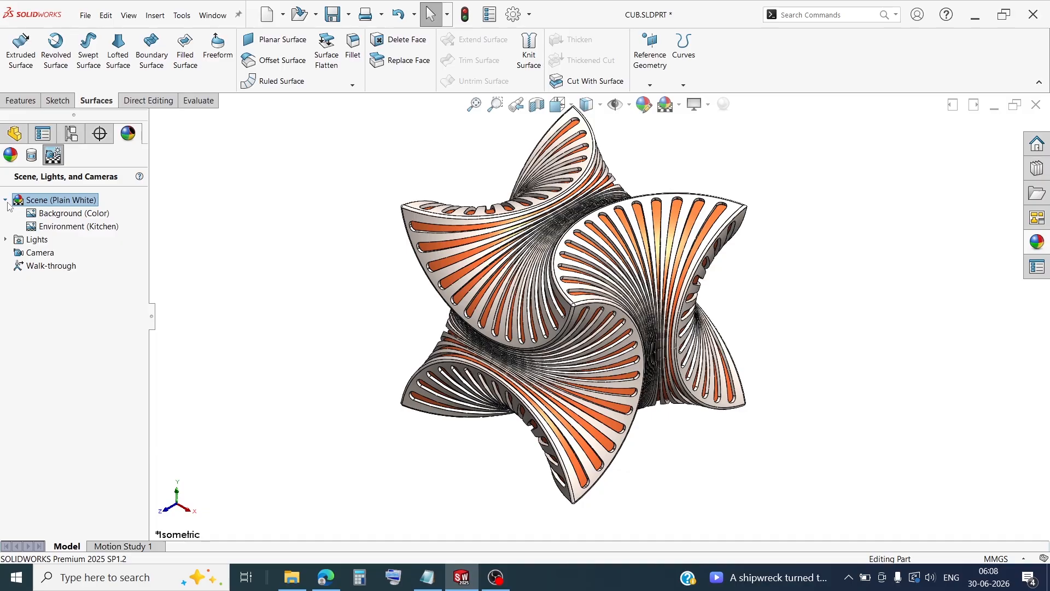
{"action": "right_click", "coordinate": [41, 203]}
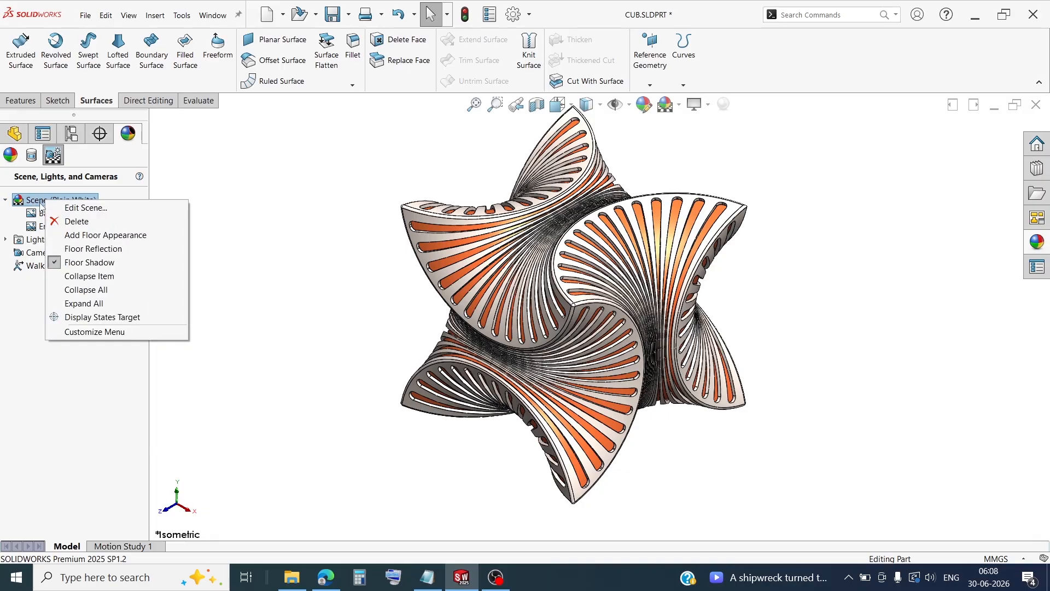
{"action": "key", "text": "Escape"}
{"action": "left_click", "coordinate": [48, 214]}
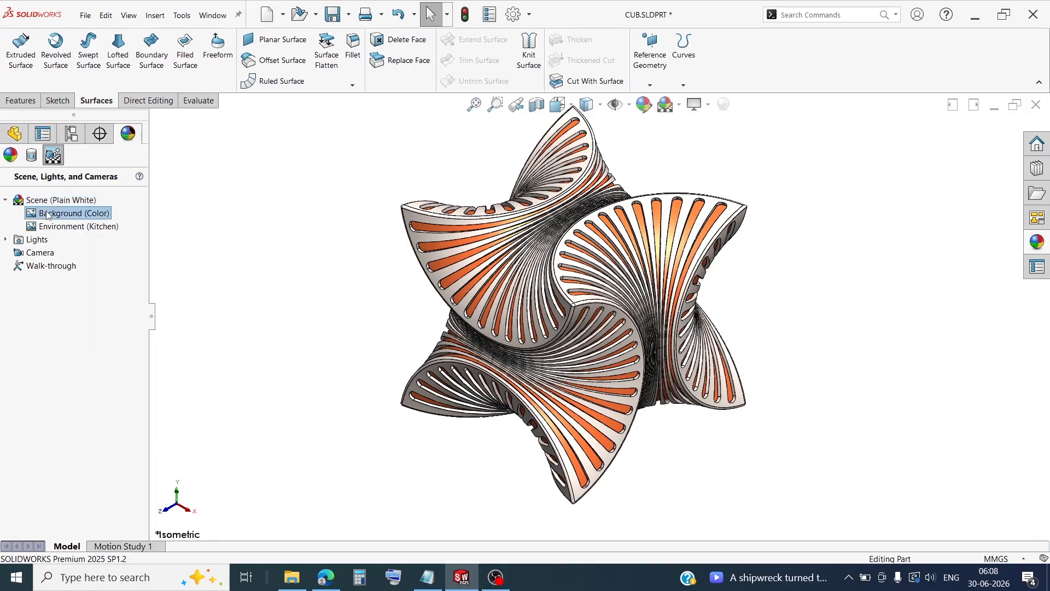
{"action": "right_click", "coordinate": [50, 218]}
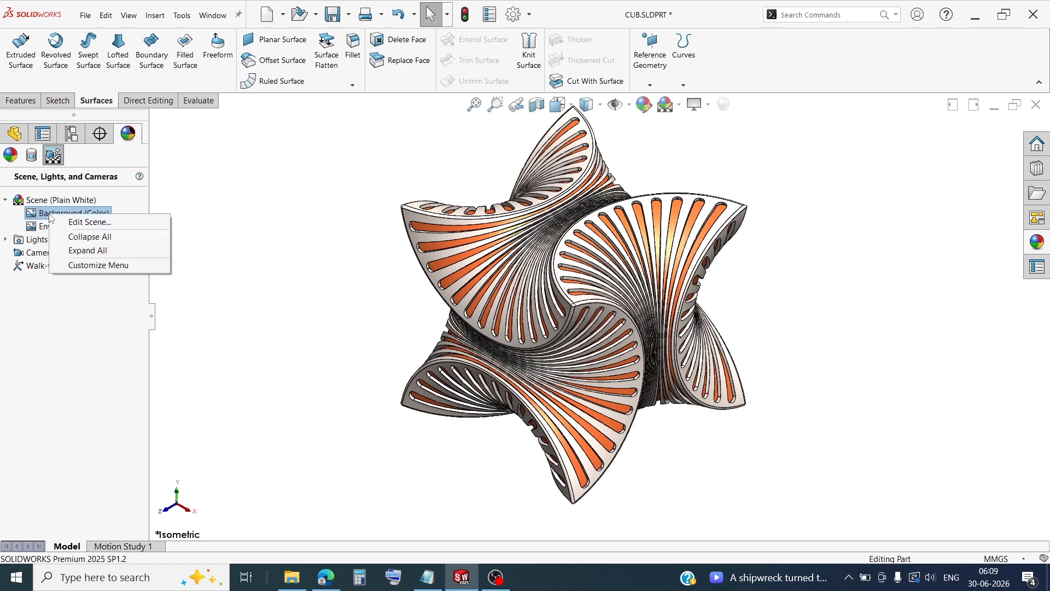
{"action": "left_click", "coordinate": [75, 222]}
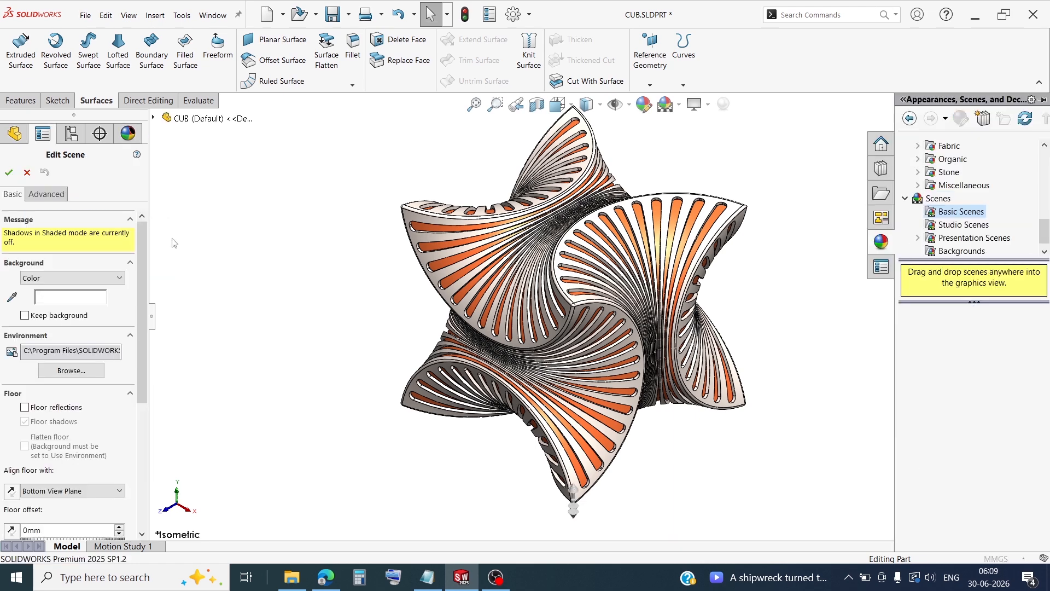
- Examine the scene's background types, floor settings and advanced settings, and leave the scene editor
{"action": "left_click_drag", "start_coordinate": [143, 254], "coordinate": [143, 263]}
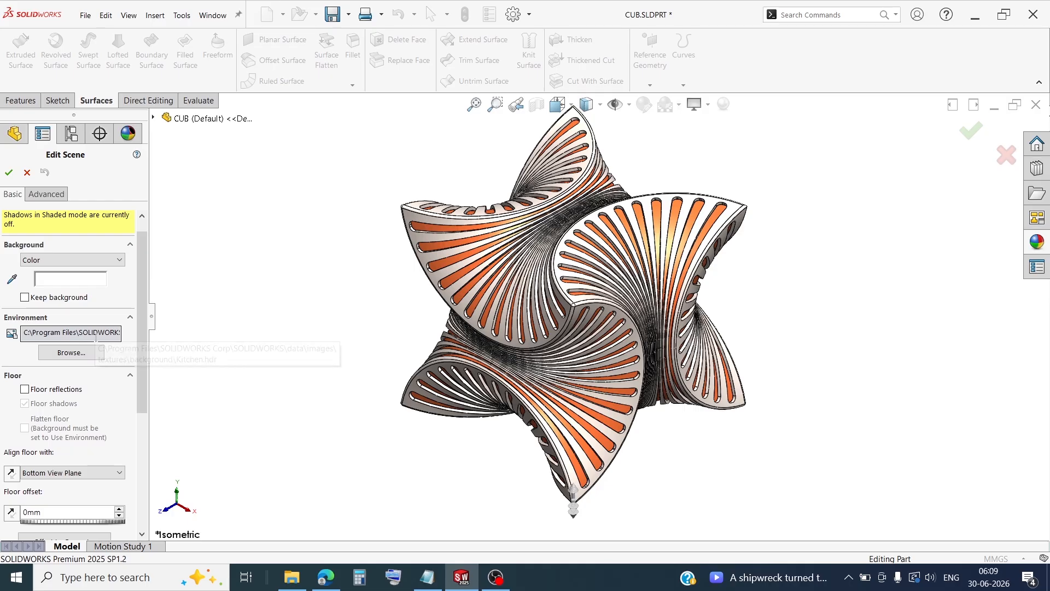
{"action": "left_click", "coordinate": [120, 259]}
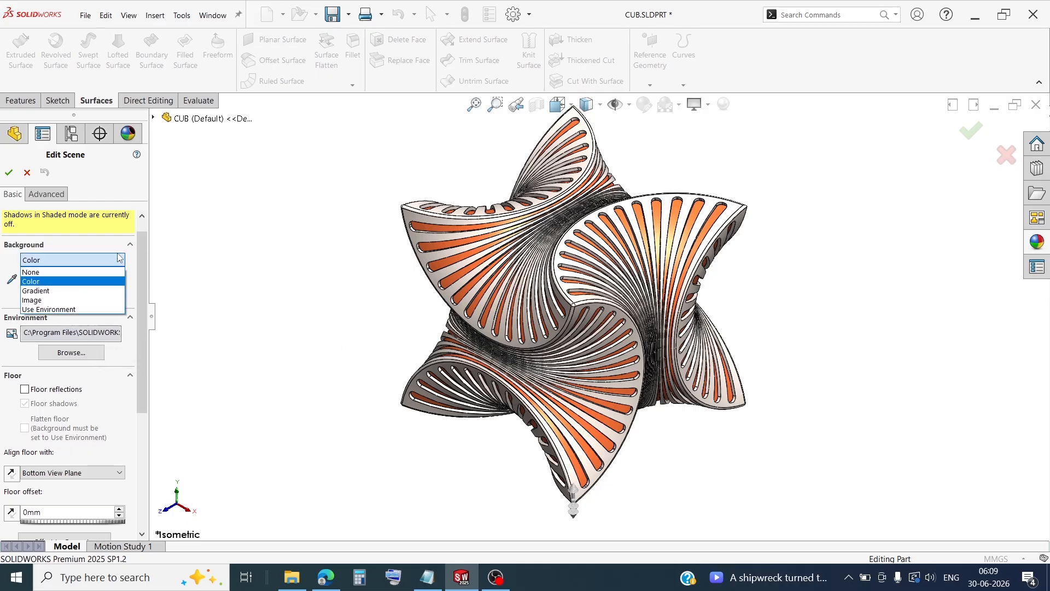
{"action": "left_click", "coordinate": [120, 259]}
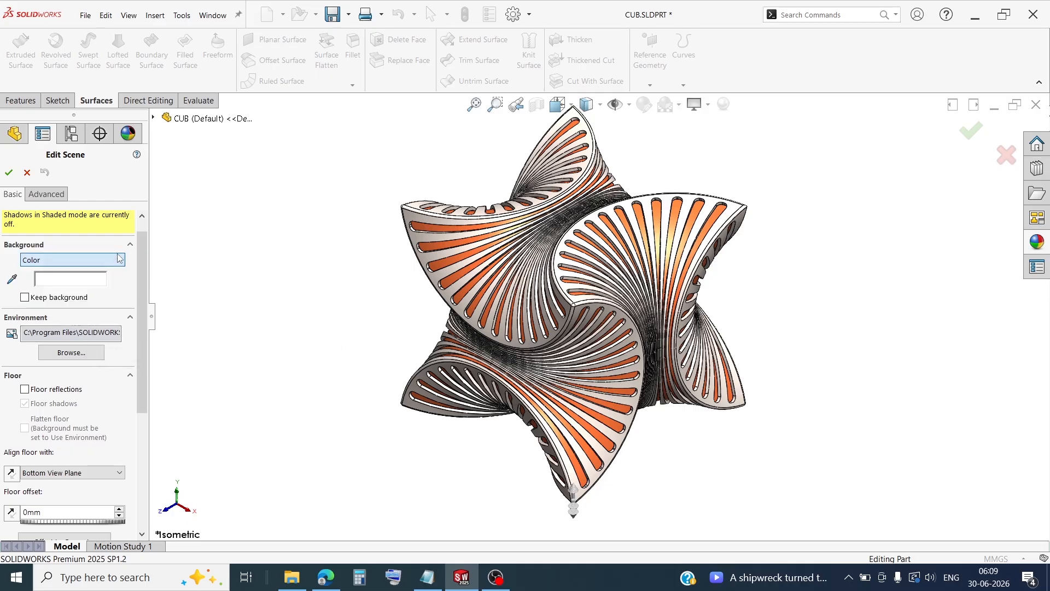
{"action": "scroll", "coordinate": [137, 267], "scroll_direction": "down", "scroll_amount": 5}
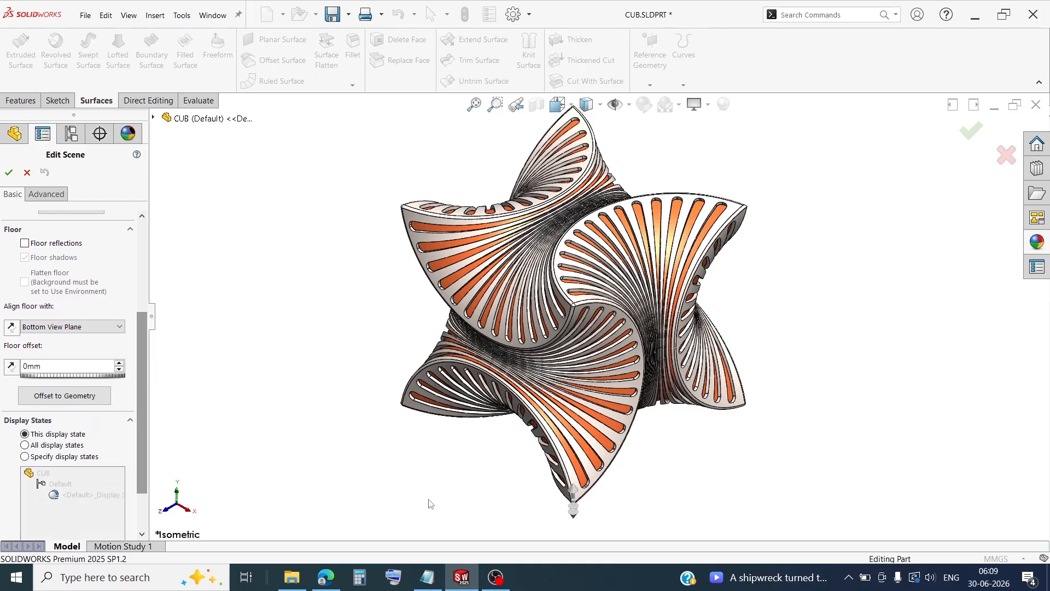
{"action": "left_click", "coordinate": [465, 583]}
{"action": "left_click", "coordinate": [465, 583]}
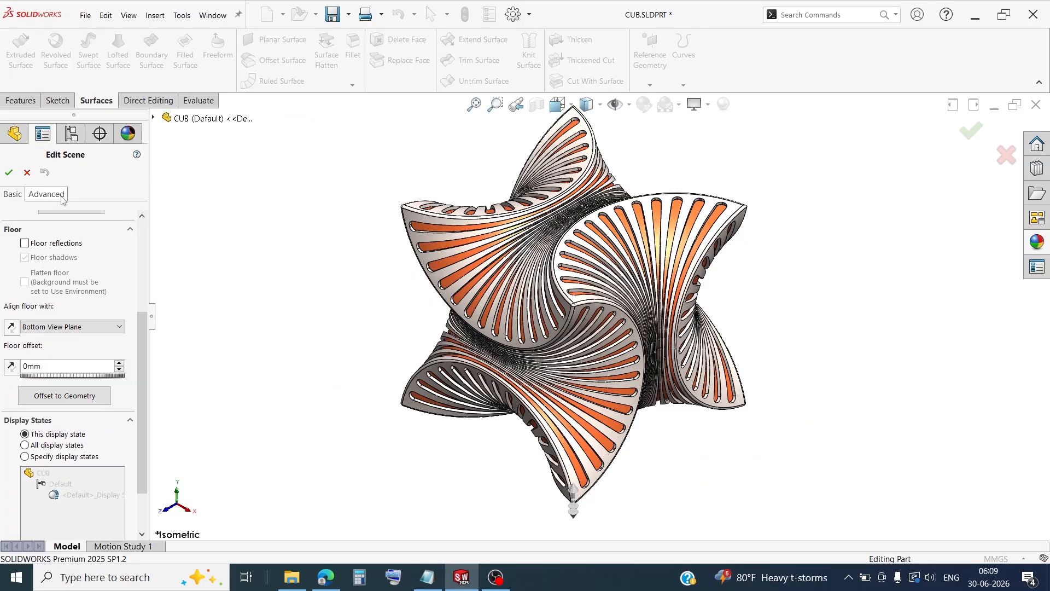
{"action": "left_click", "coordinate": [47, 194]}
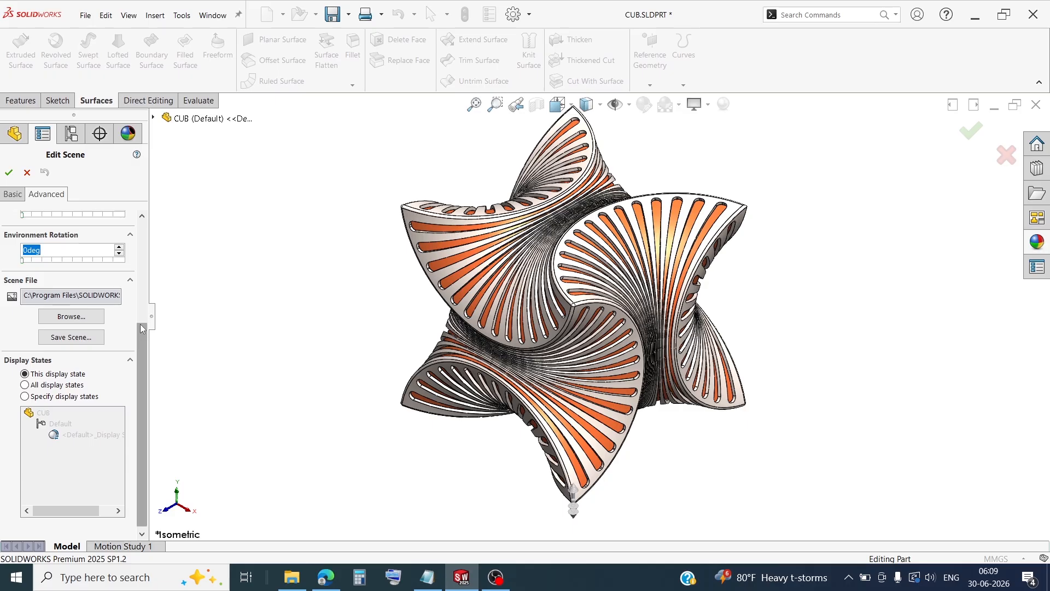
{"action": "scroll", "coordinate": [134, 219], "scroll_direction": "up", "scroll_amount": 6}
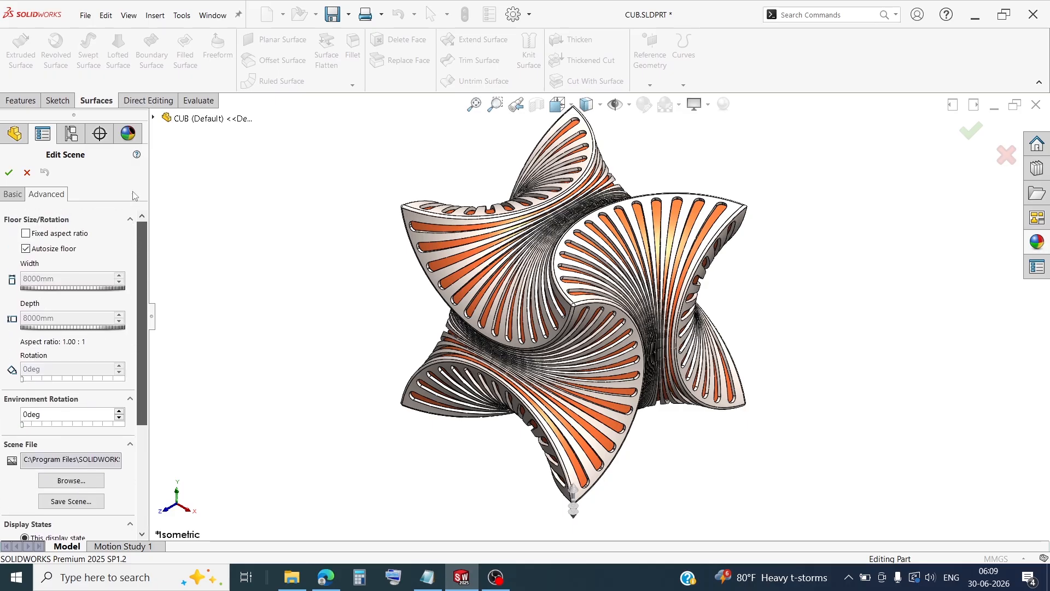
{"action": "mouse_move", "coordinate": [139, 230]}
{"action": "left_mouse_down"}
{"action": "mouse_move", "coordinate": [139, 254]}
{"action": "mouse_move", "coordinate": [145, 214]}
{"action": "left_mouse_up"}
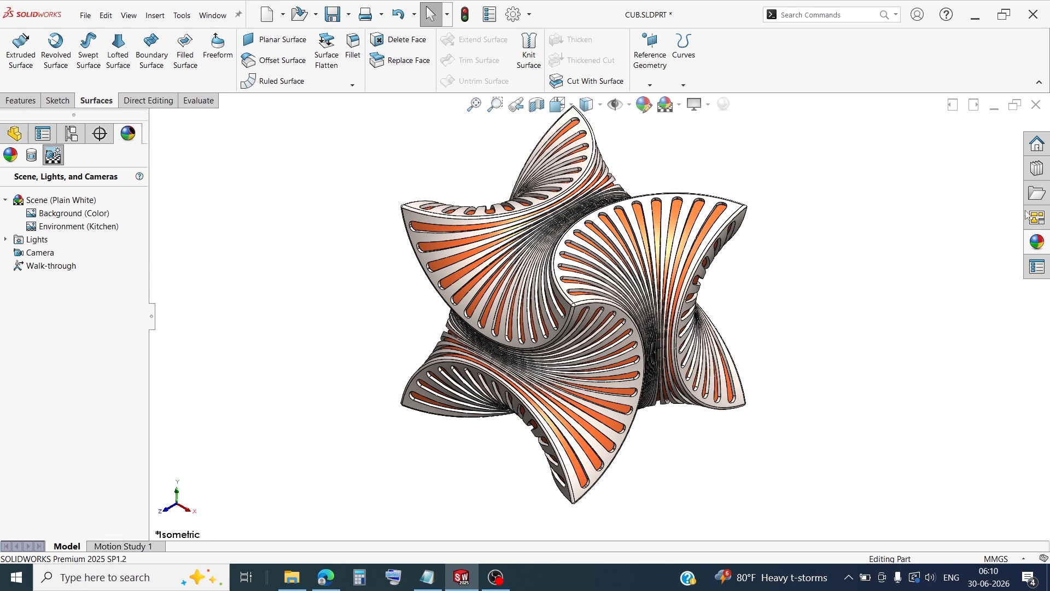
- Apply the Courtyard scene from the Basic Scenes library to the part
{"action": "left_click", "coordinate": [1036, 243]}
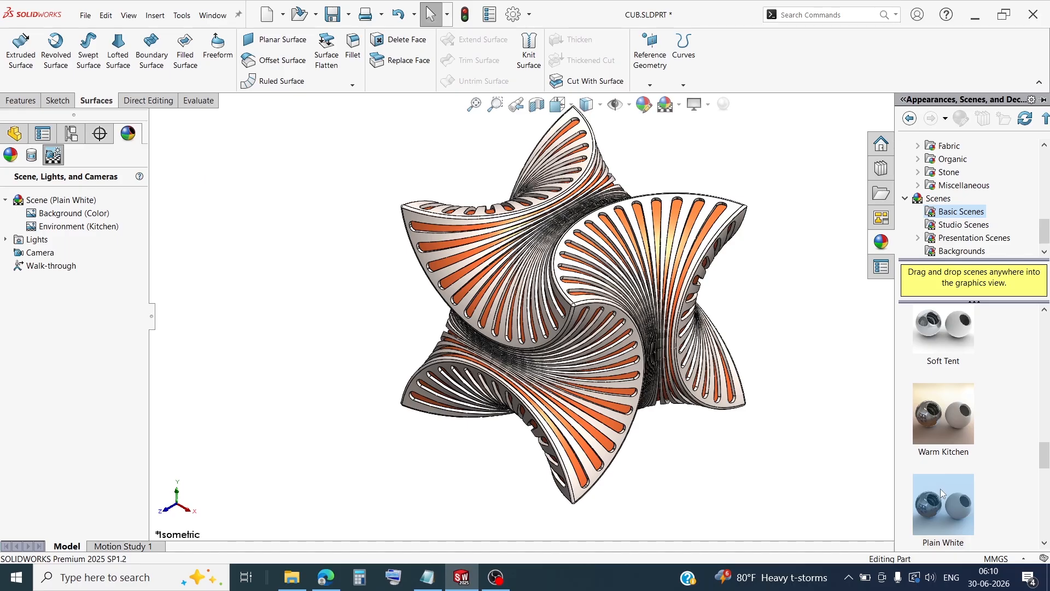
{"action": "scroll", "coordinate": [941, 492], "scroll_direction": "down", "scroll_amount": 3}
{"action": "scroll", "coordinate": [953, 516], "scroll_direction": "down", "scroll_amount": 3}
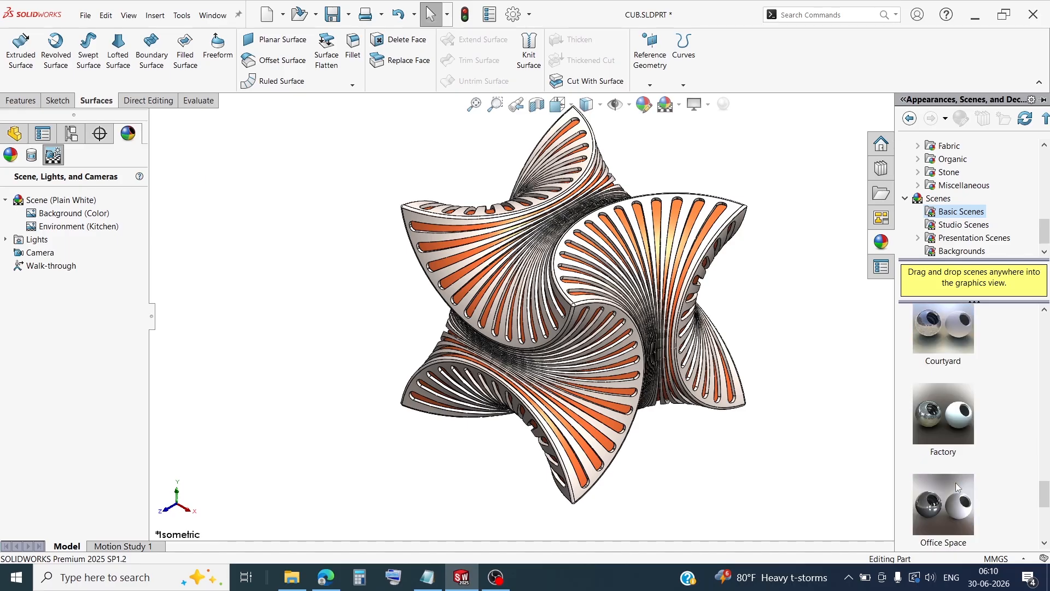
{"action": "scroll", "coordinate": [945, 343], "scroll_direction": "up", "scroll_amount": 3}
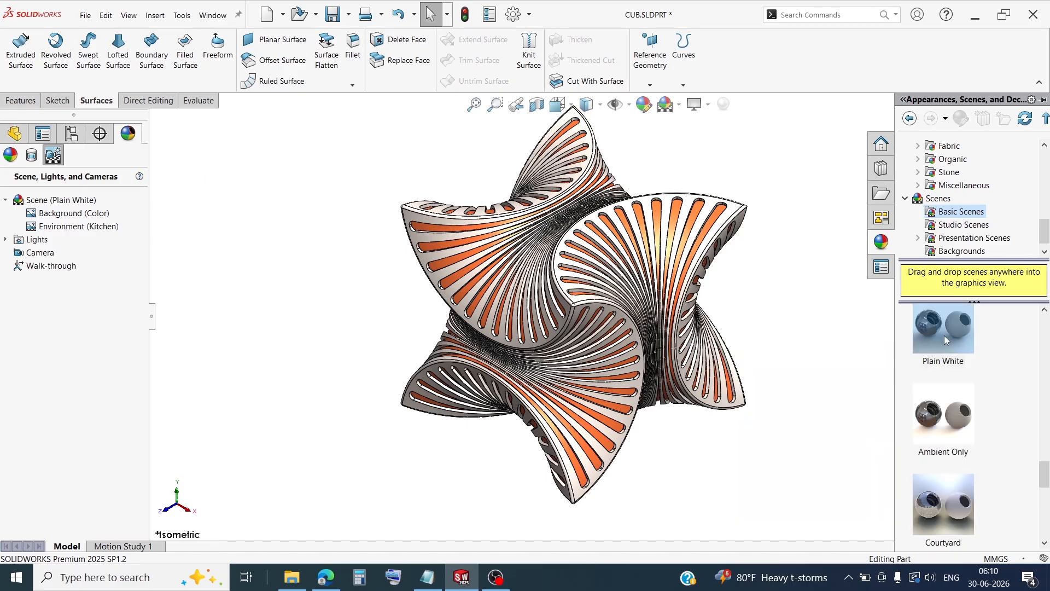
{"action": "left_click", "coordinate": [945, 420]}
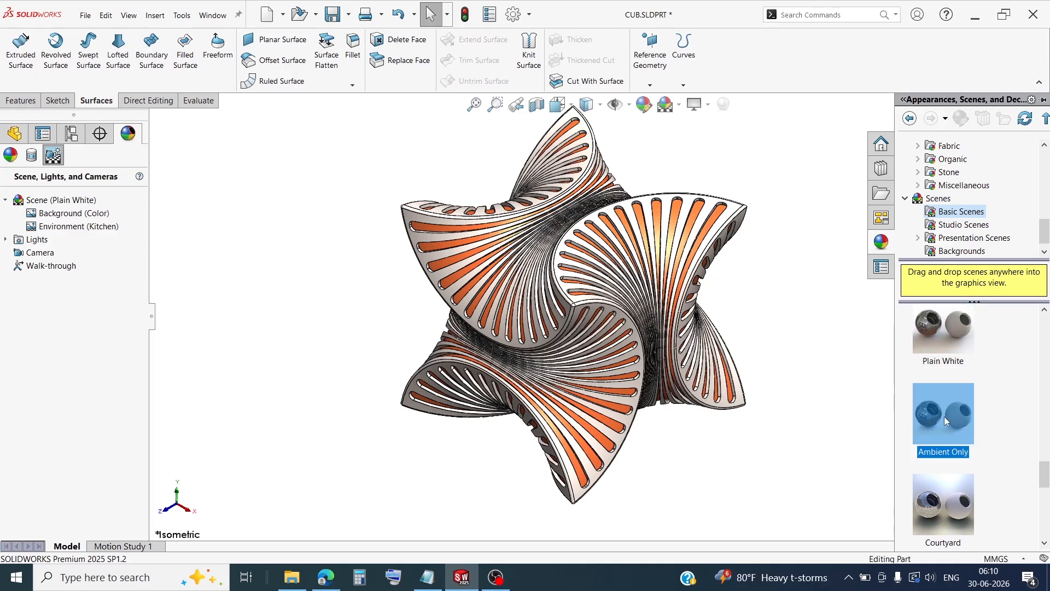
{"action": "left_click", "coordinate": [958, 507]}
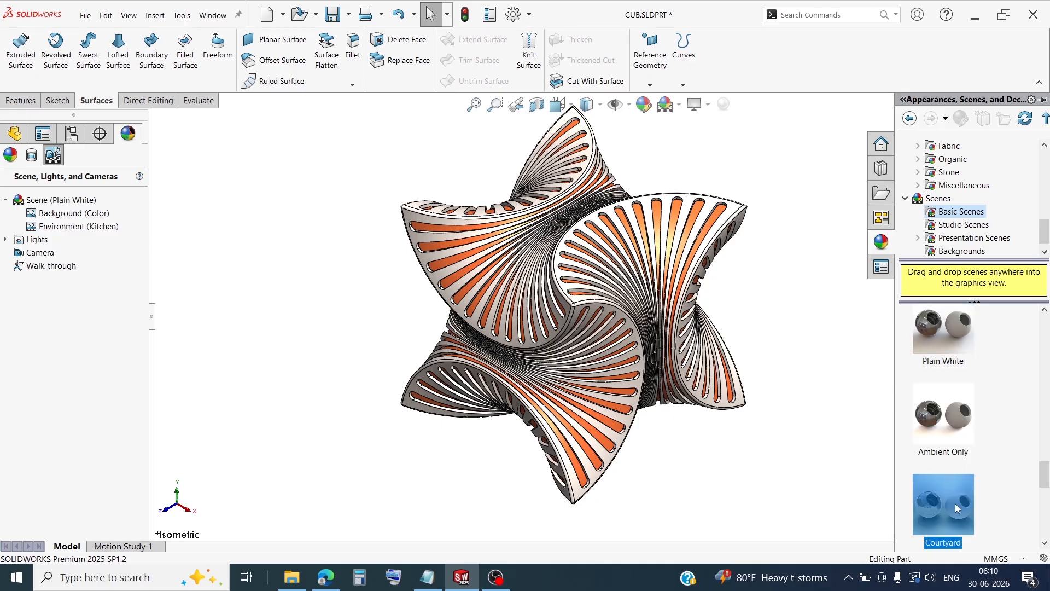
{"action": "mouse_move", "coordinate": [956, 503]}
{"action": "left_click_drag", "start_coordinate": [955, 503], "coordinate": [855, 473]}
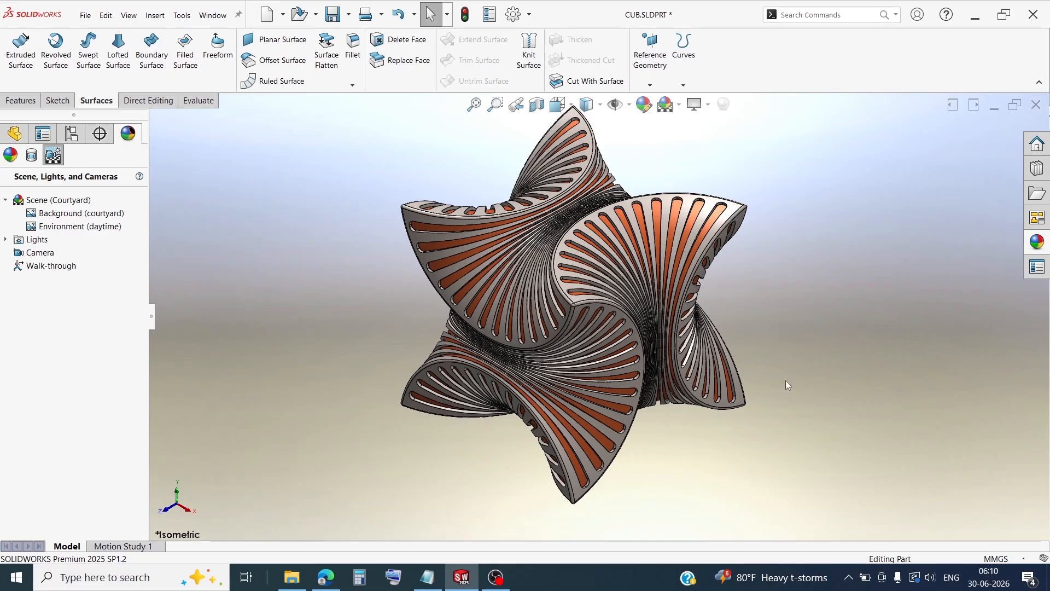
- Fit the part in view and set the Courtyard scene's background type to Color
{"action": "left_click", "coordinate": [475, 107]}
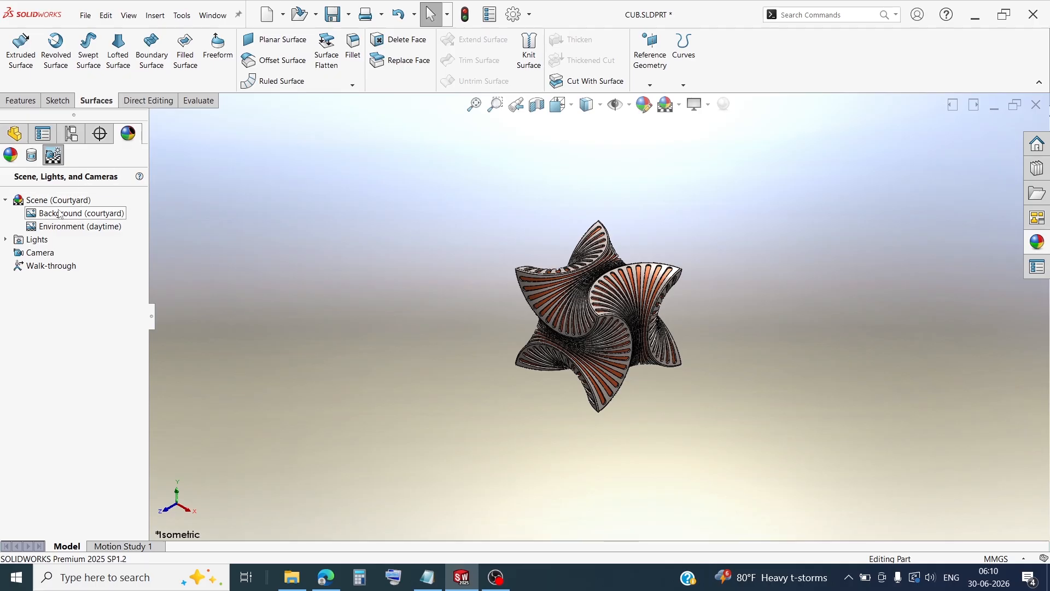
{"action": "left_click", "coordinate": [74, 218]}
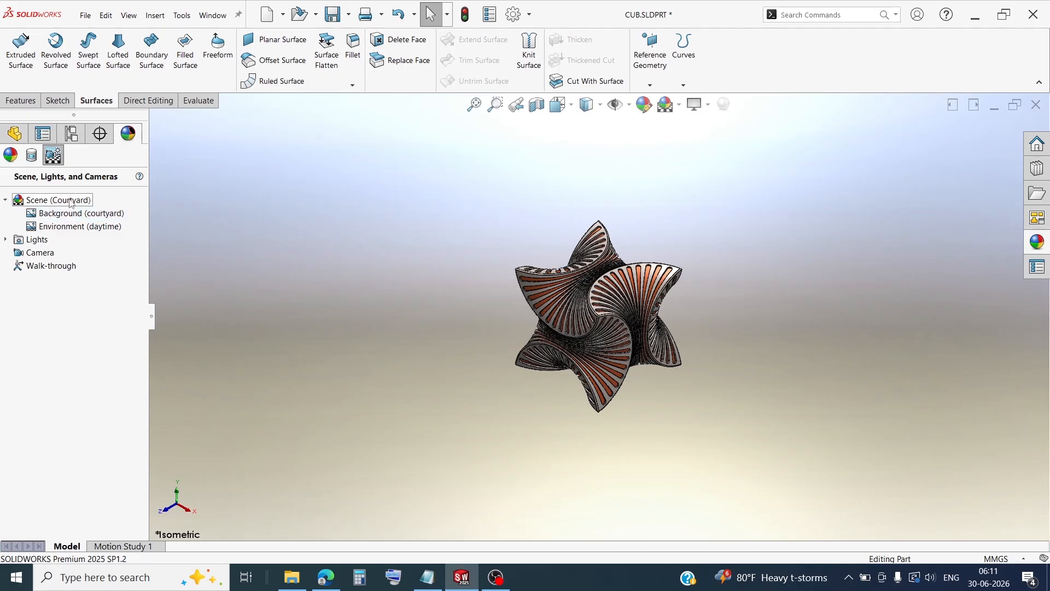
{"action": "double_click", "coordinate": [71, 201]}
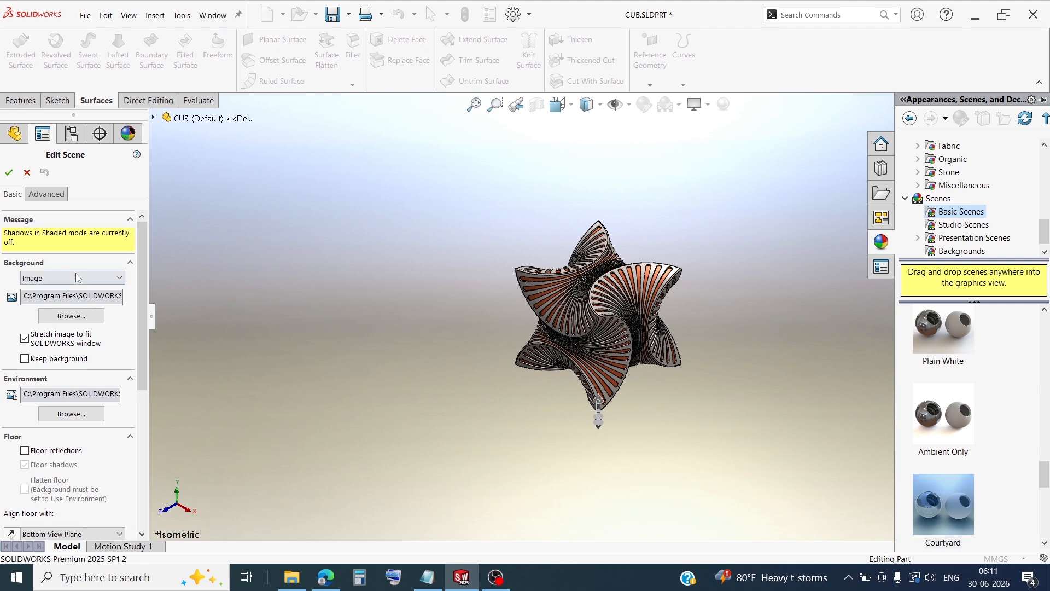
{"action": "left_click", "coordinate": [76, 277]}
{"action": "left_click", "coordinate": [64, 299]}
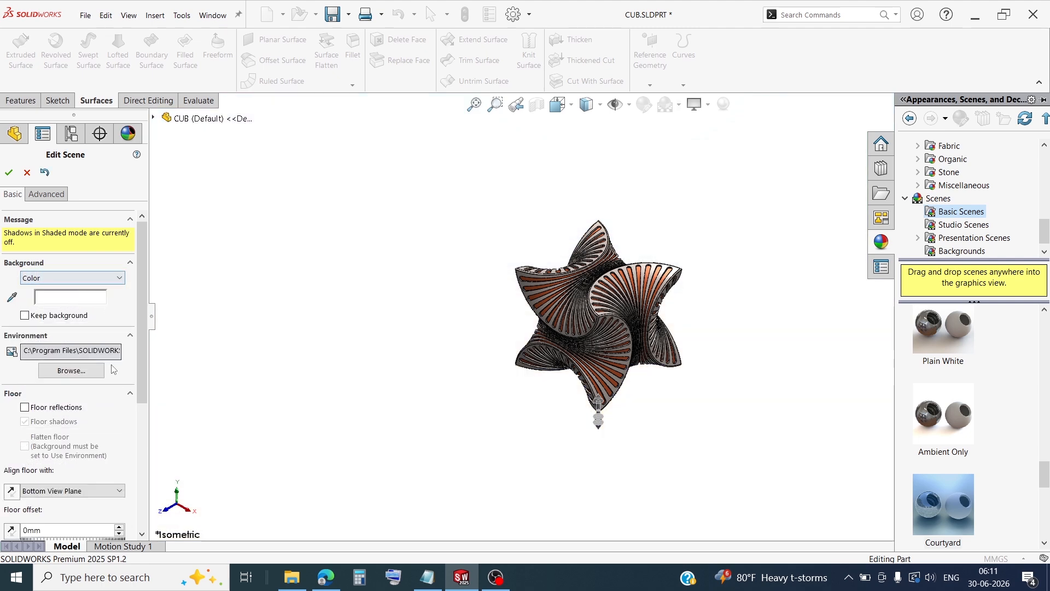
- Offset the scene floor to the part's geometry and accept the scene edits
{"action": "left_click_drag", "start_coordinate": [138, 379], "coordinate": [136, 445]}
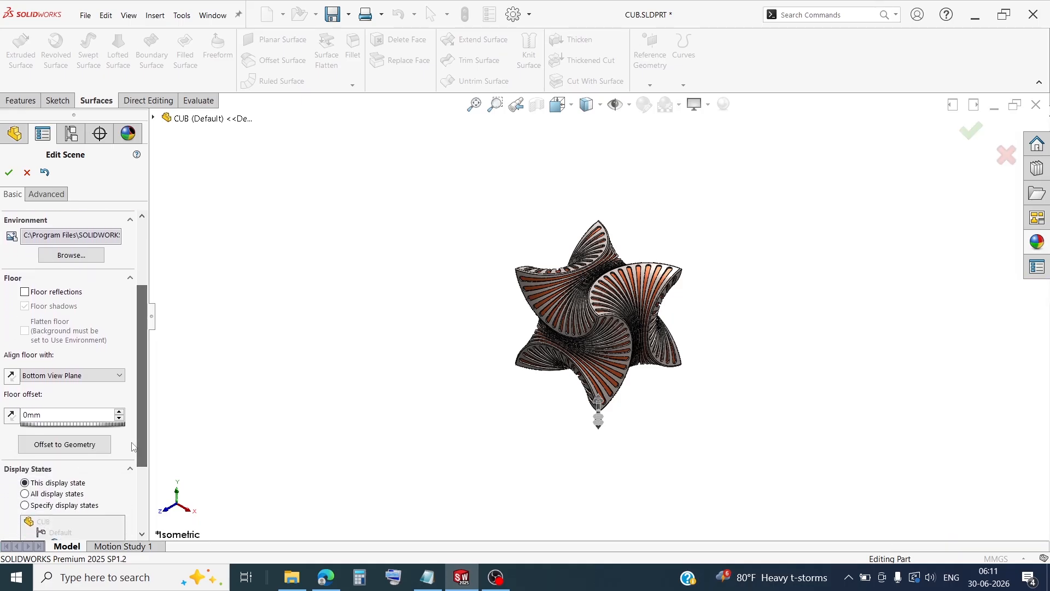
{"action": "left_click", "coordinate": [64, 446]}
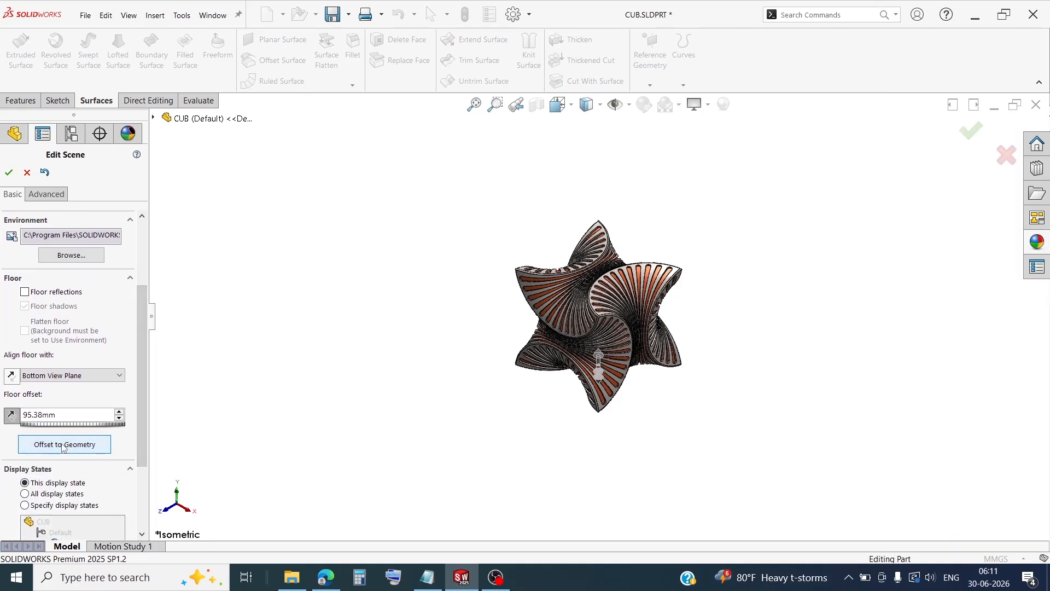
{"action": "left_click_drag", "start_coordinate": [139, 389], "coordinate": [143, 295]}
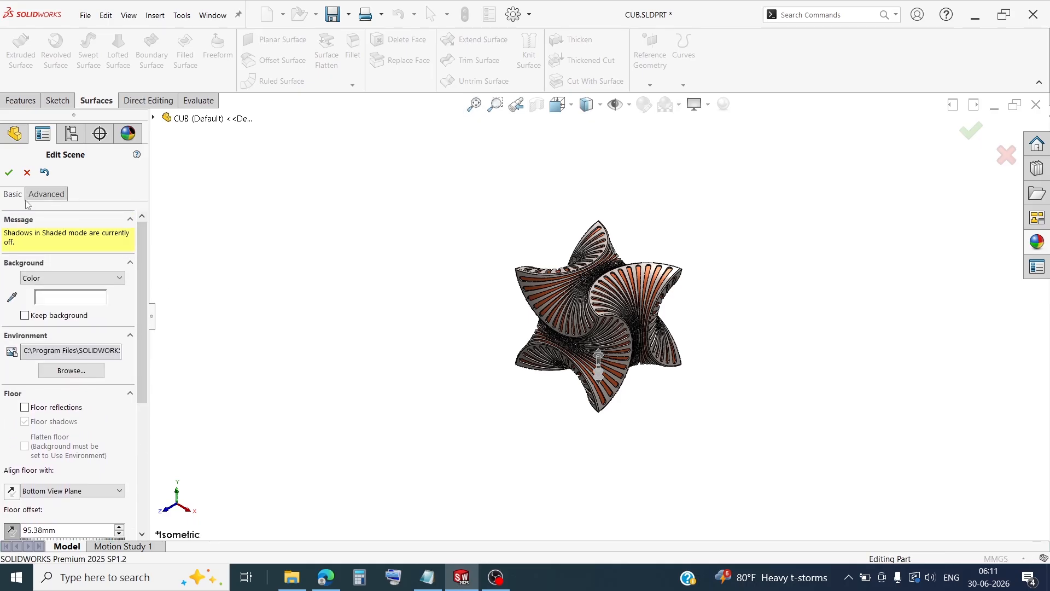
{"action": "left_click", "coordinate": [8, 174]}
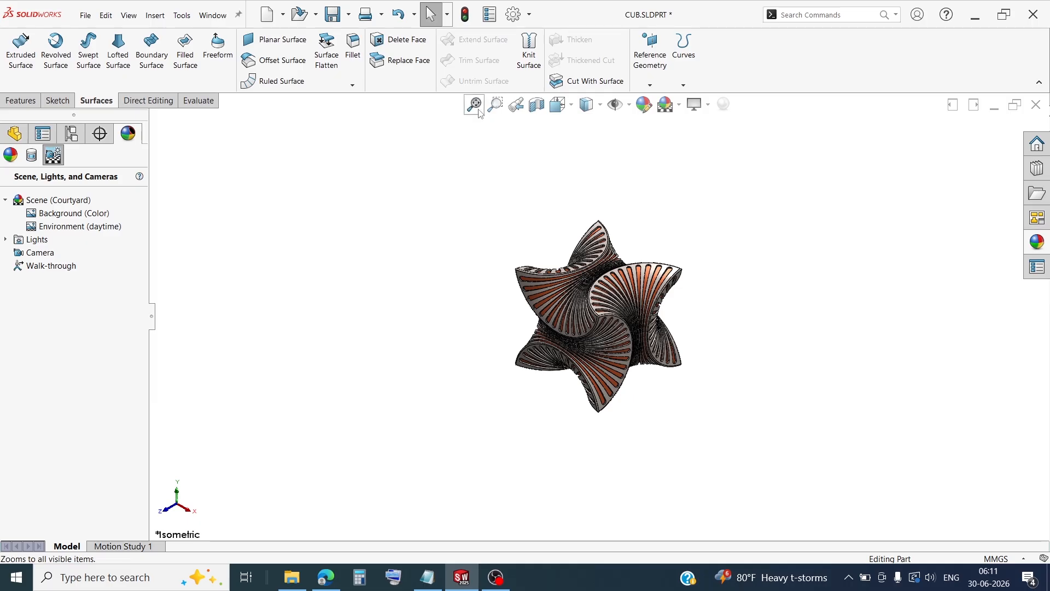
- Inspect the steel and orange part from another angle against the plain background and fit it in view
{"action": "scroll", "coordinate": [645, 271], "scroll_direction": "down", "scroll_amount": 3}
{"action": "middle_click_drag", "start_coordinate": [517, 280], "coordinate": [348, 282]}
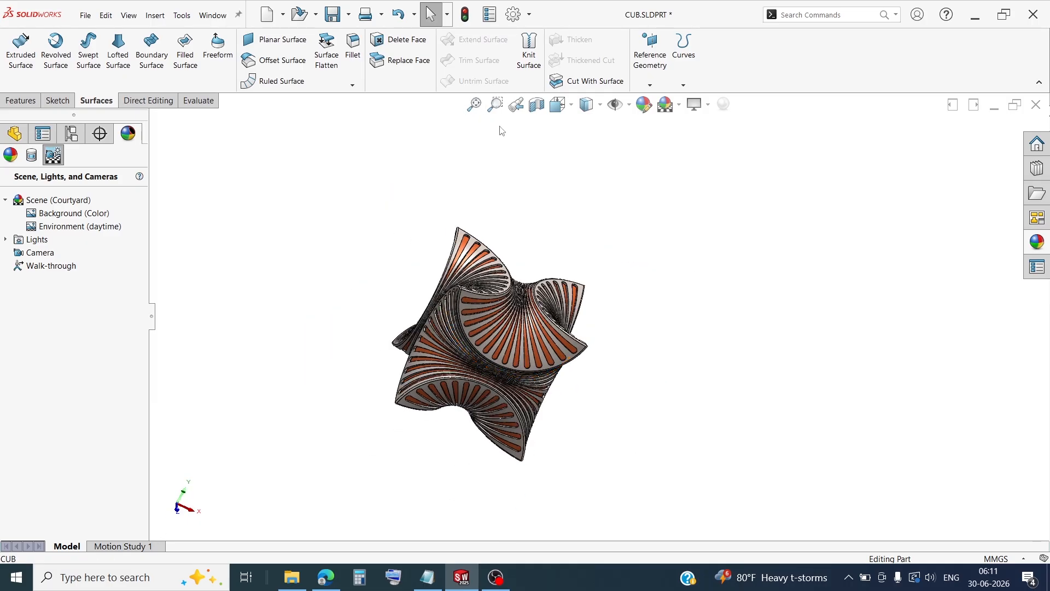
{"action": "left_click", "coordinate": [474, 104]}
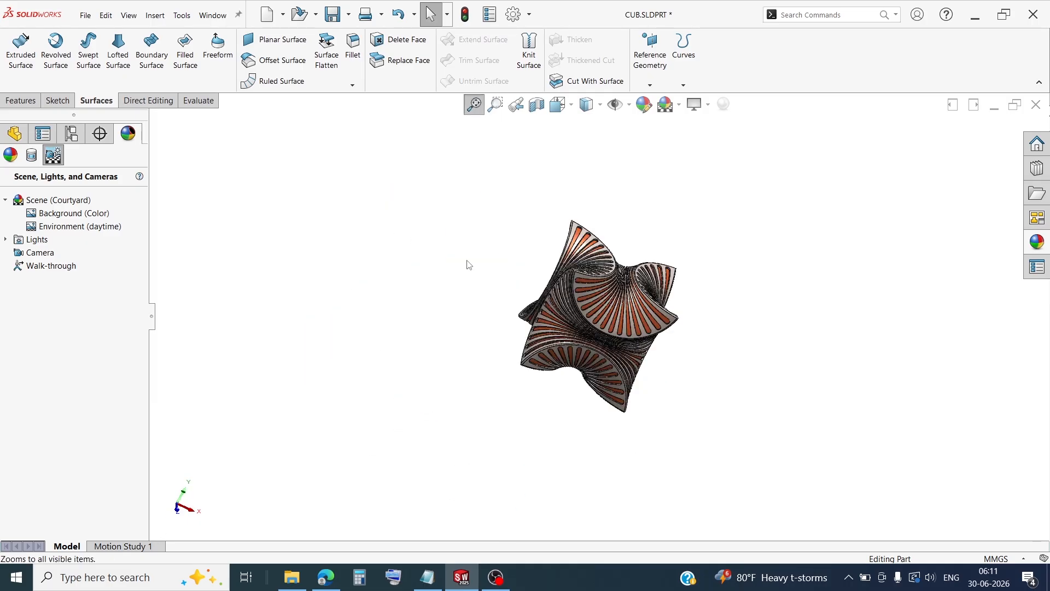
- Check the finished cube in the YouTube tutorial in the browser, return to SOLIDWORKS and look through the available scenes
{"action": "left_click", "coordinate": [462, 577]}
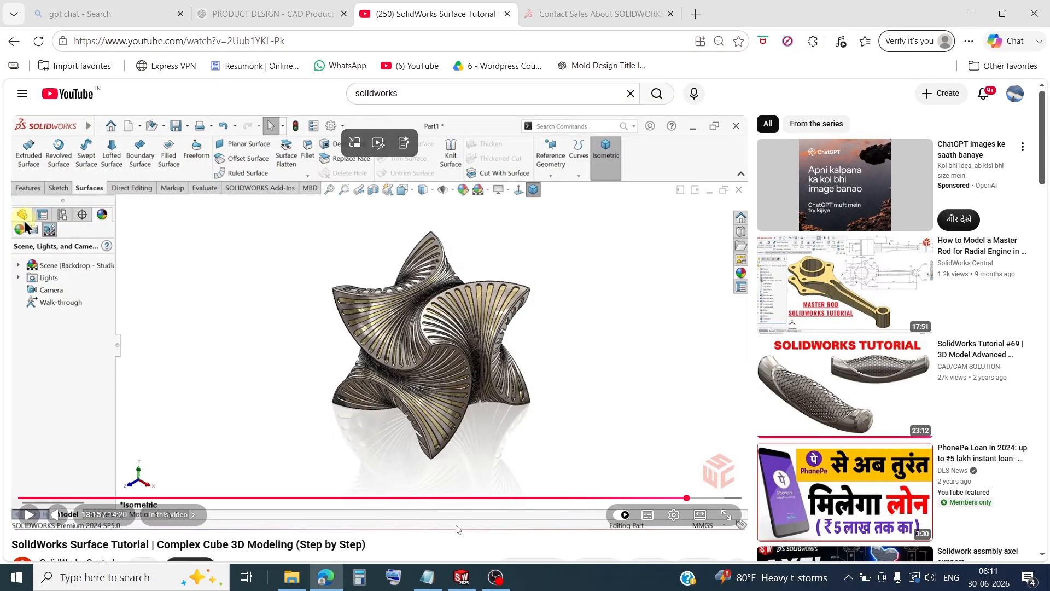
{"action": "key", "text": "alt+Tab"}
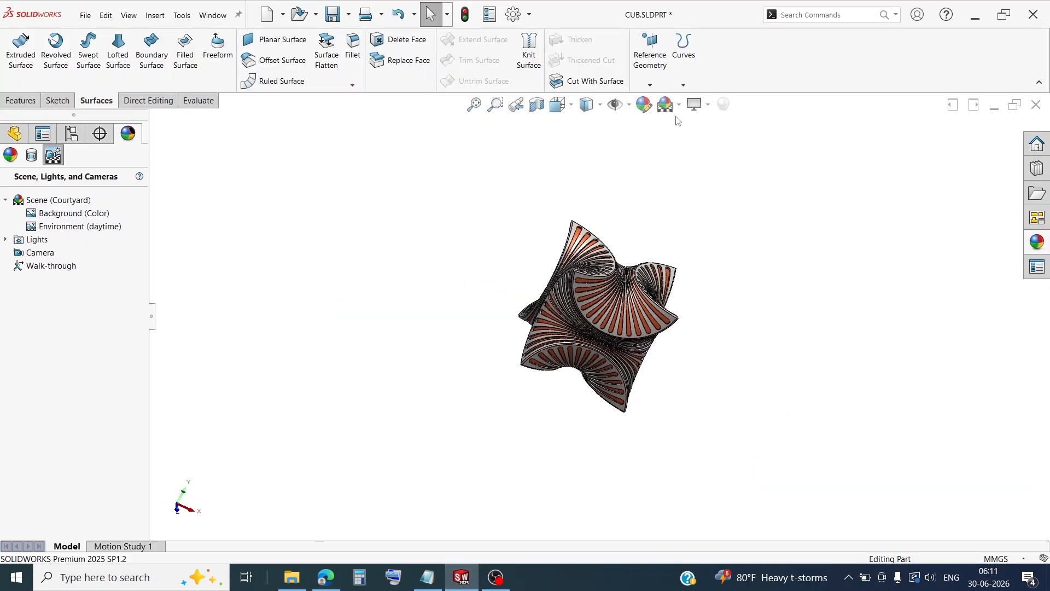
{"action": "left_click", "coordinate": [679, 104]}
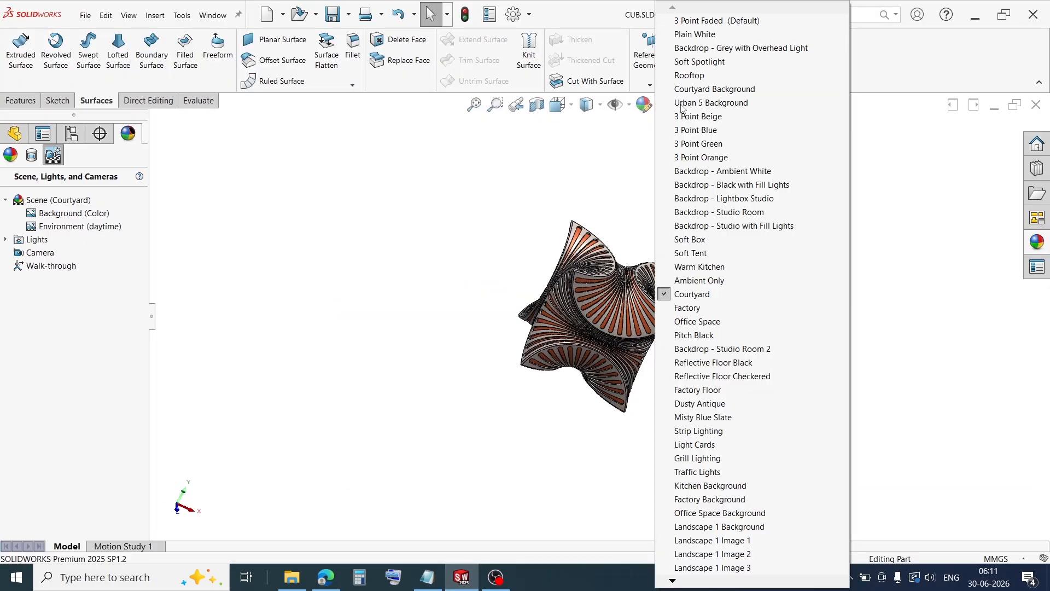
{"action": "left_click", "coordinate": [887, 188]}
- Turn on Shadows In Shaded Mode and orient the part so its floor shadow can be seen beneath it
{"action": "left_click", "coordinate": [709, 106]}
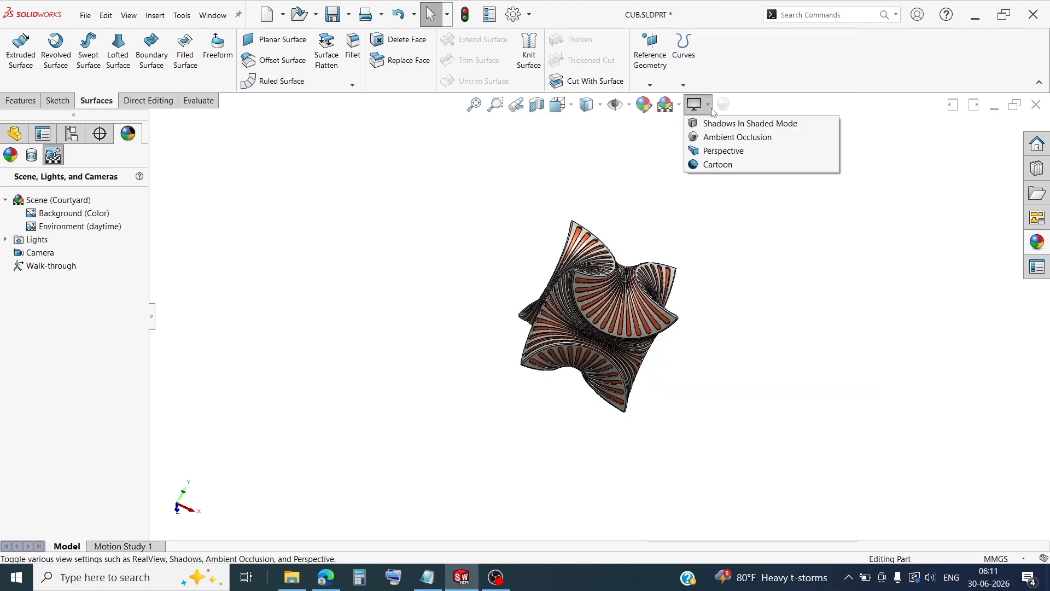
{"action": "left_click", "coordinate": [708, 105]}
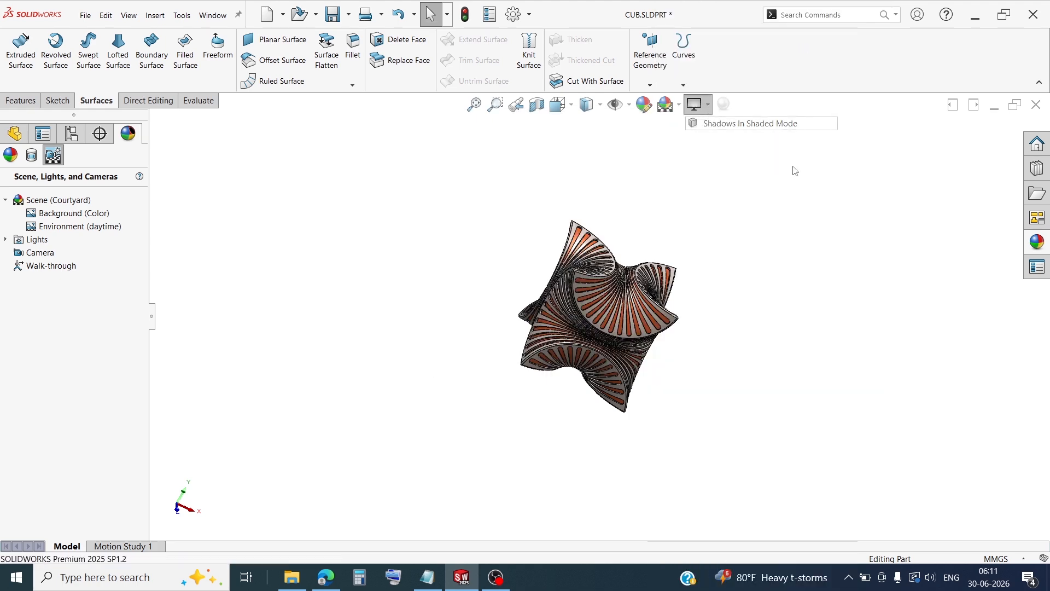
{"action": "middle_click_drag", "start_coordinate": [644, 226], "coordinate": [579, 213]}
- Turn on Ambient Occlusion in the view settings for the shaded part
{"action": "left_click", "coordinate": [708, 105]}
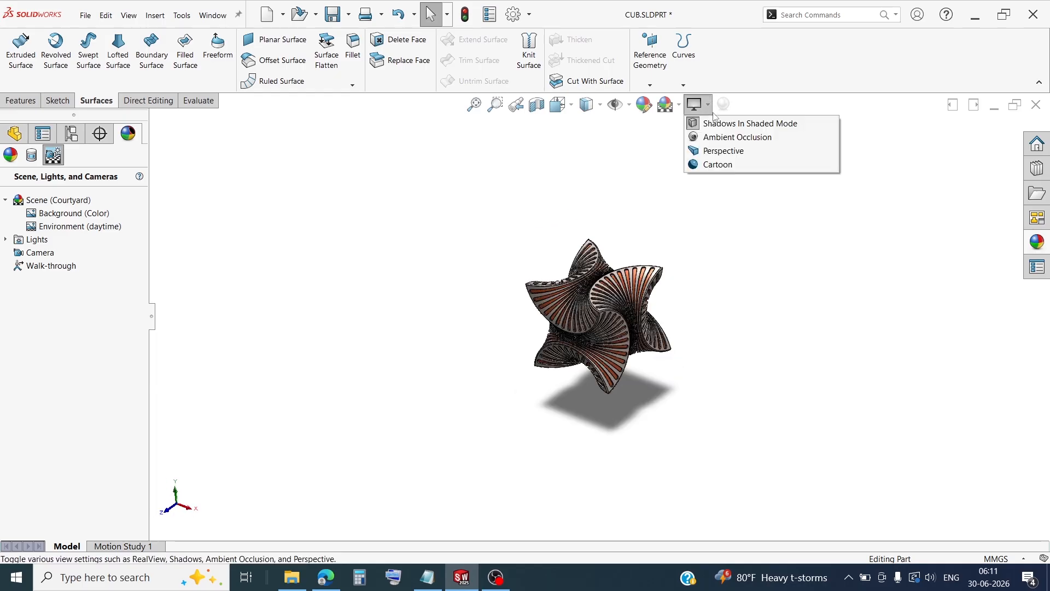
{"action": "left_click", "coordinate": [716, 121]}
{"action": "left_click", "coordinate": [709, 106]}
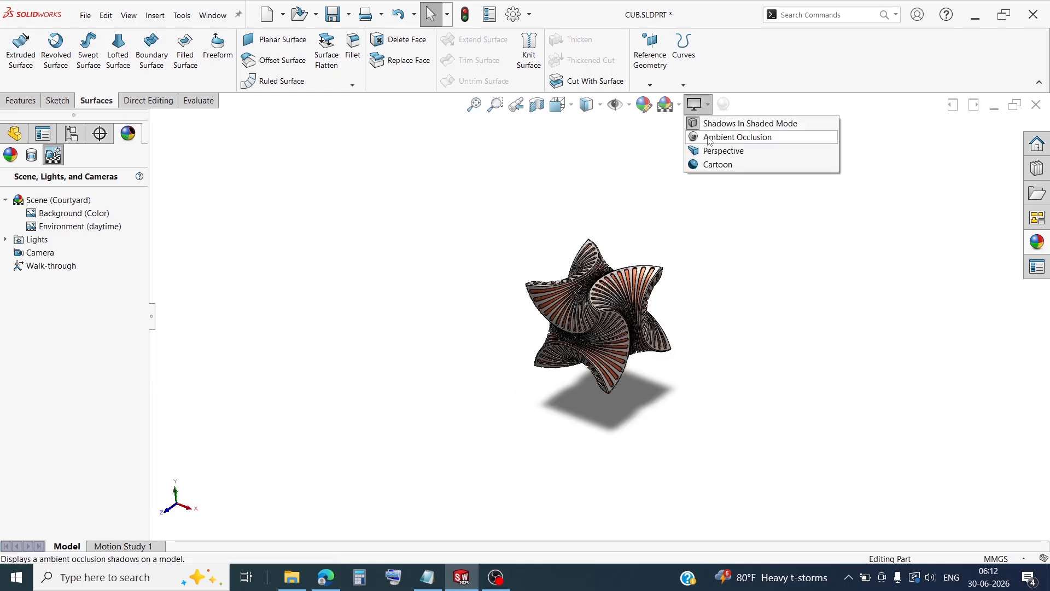
{"action": "left_click", "coordinate": [716, 136]}
- Switch Shadows In Shaded Mode off and on again to compare the part with and without its floor shadow
{"action": "left_click", "coordinate": [708, 105]}
{"action": "left_click", "coordinate": [717, 122]}
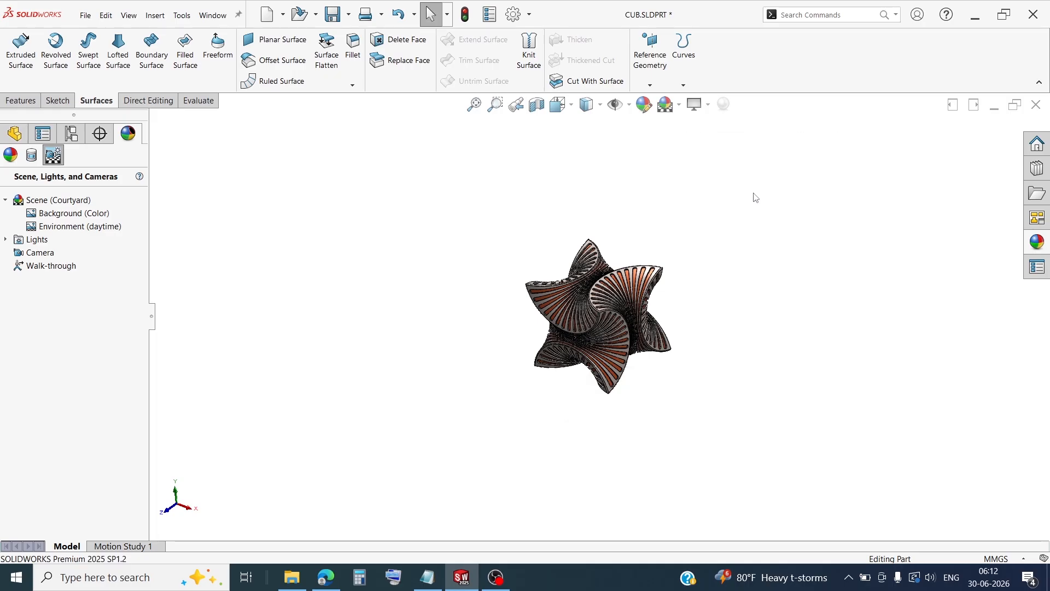
{"action": "left_click", "coordinate": [708, 105]}
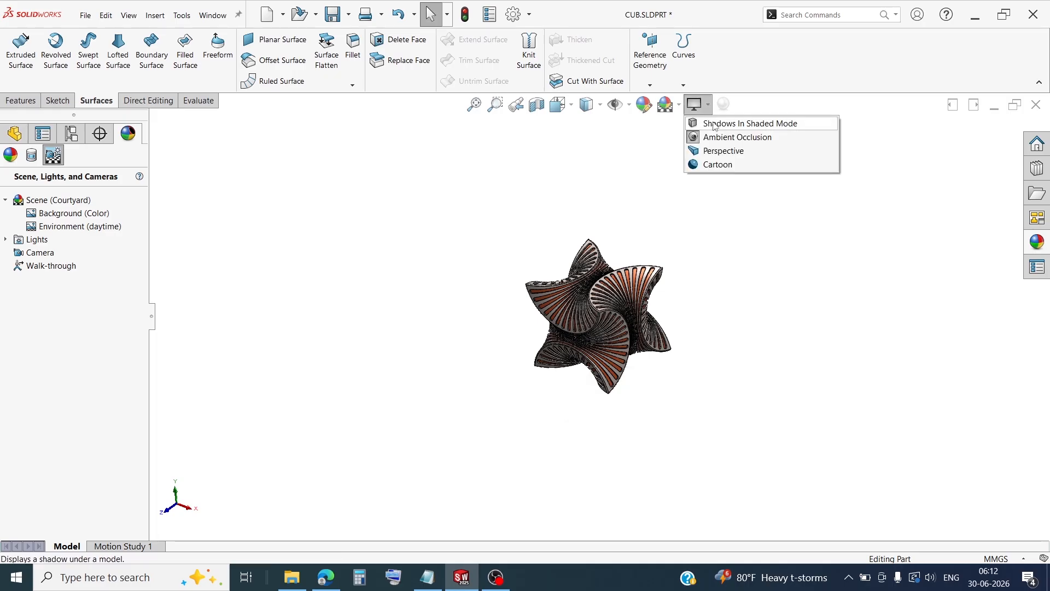
{"action": "left_click", "coordinate": [716, 122]}
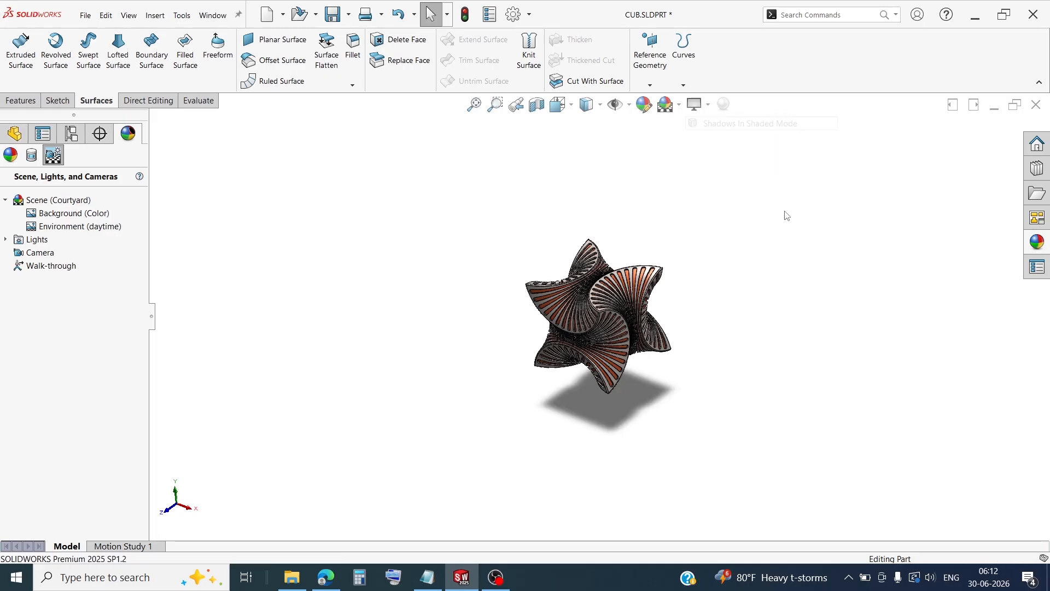
- Set the Part/Assembly tangent edge display to Removed in the system's display options and accept the change
{"action": "left_click", "coordinate": [475, 104]}
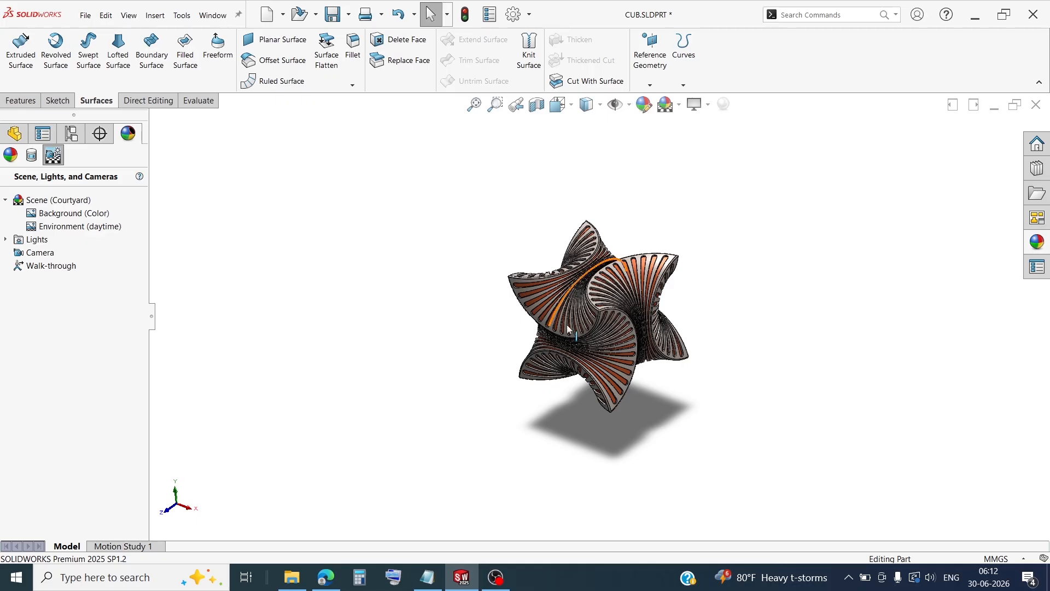
{"action": "scroll", "coordinate": [600, 327], "scroll_direction": "down", "scroll_amount": 3}
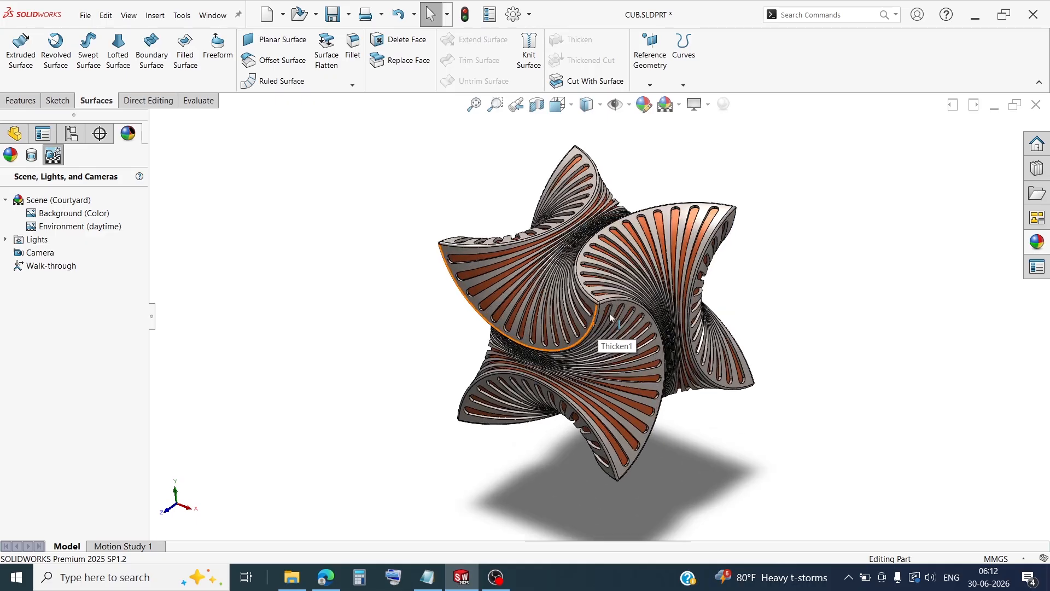
{"action": "middle_click_drag", "start_coordinate": [482, 306], "coordinate": [608, 305]}
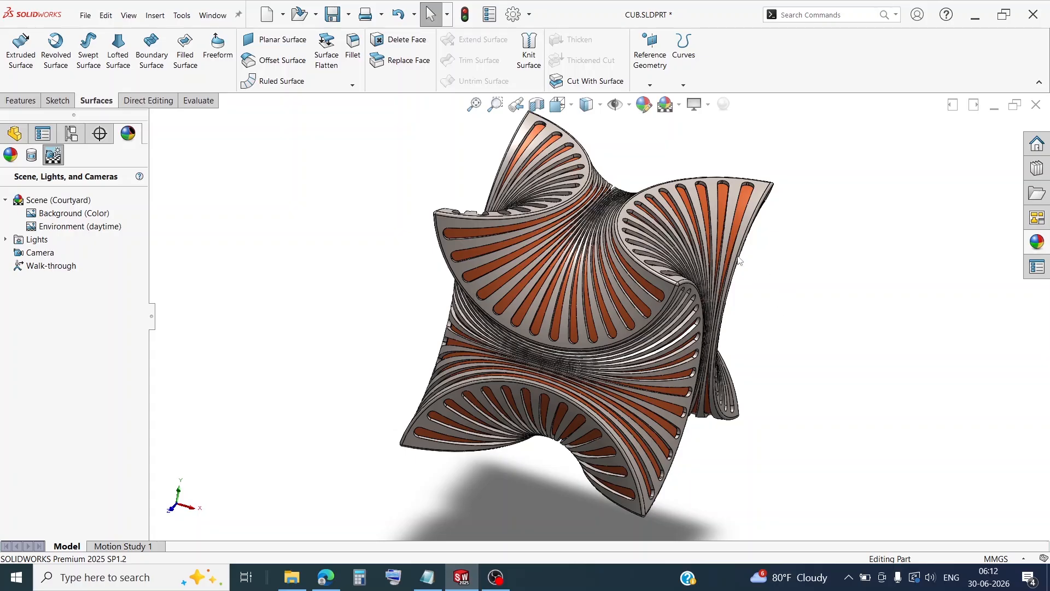
{"action": "left_click", "coordinate": [512, 15]}
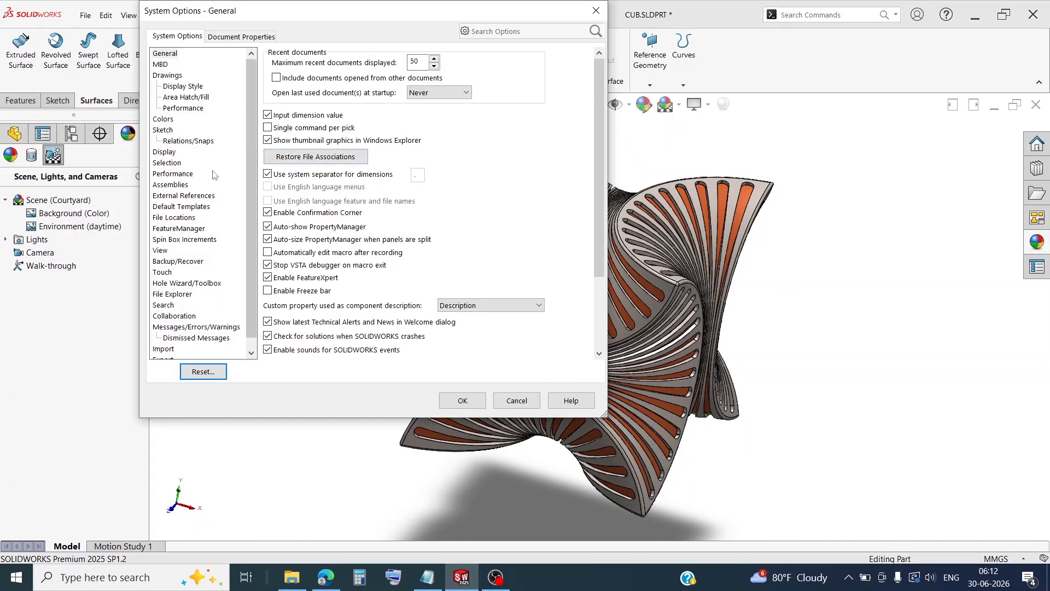
{"action": "left_click", "coordinate": [168, 152]}
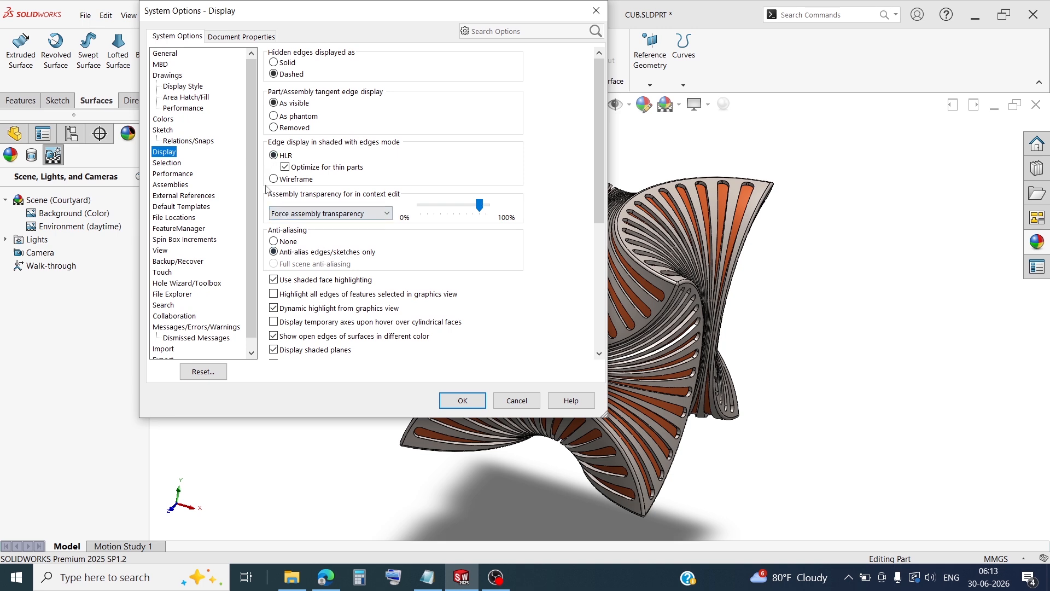
{"action": "left_click", "coordinate": [274, 129]}
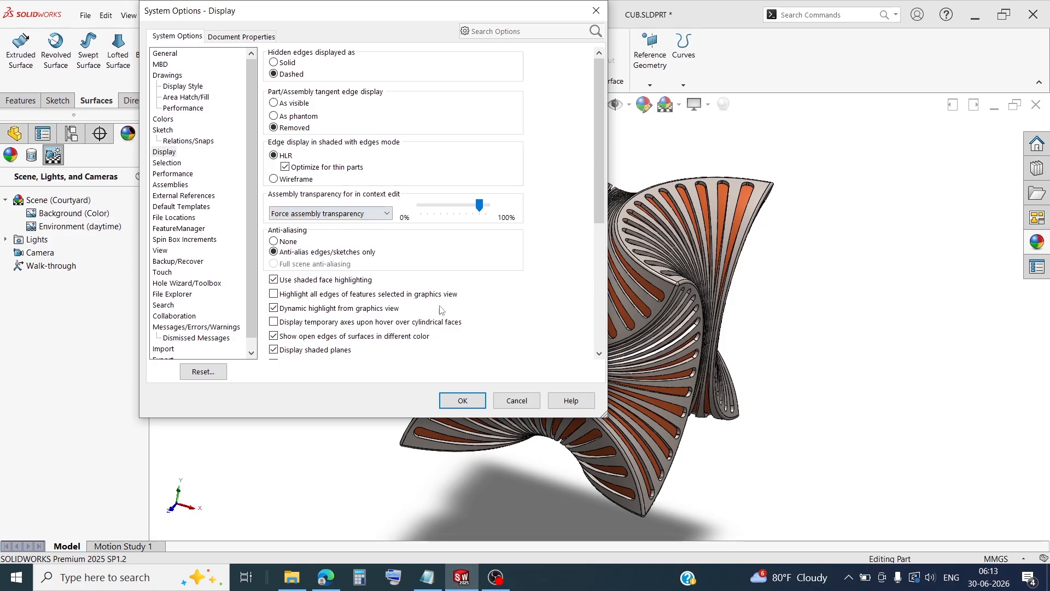
{"action": "left_click", "coordinate": [463, 400]}
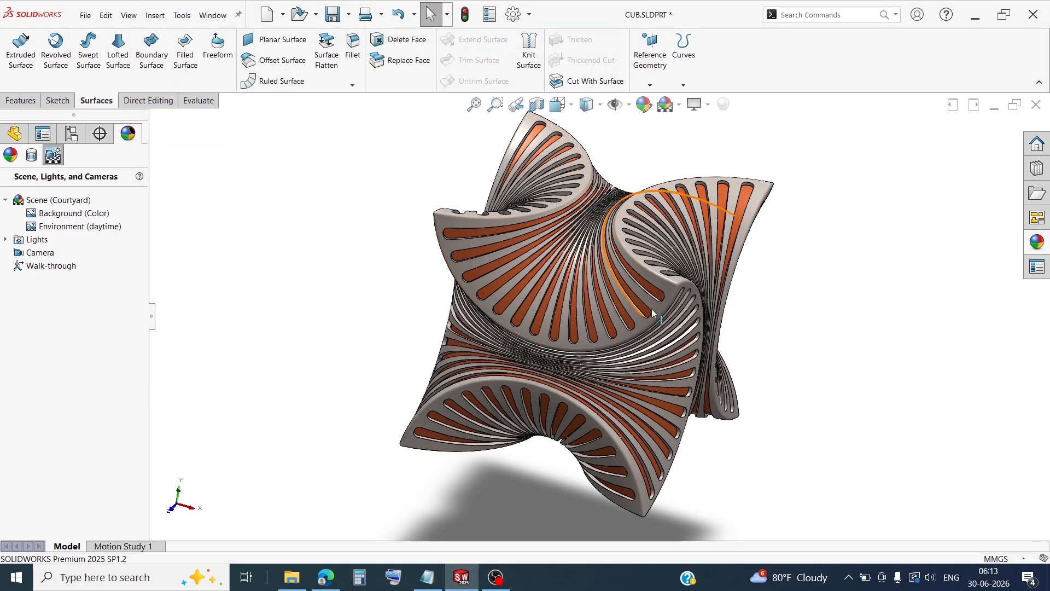
- Examine the slotted steel body, the orange inner body and the floor shadow up close and from several angles
{"action": "scroll", "coordinate": [667, 296], "scroll_direction": "down", "scroll_amount": 5}
{"action": "middle_click_drag", "start_coordinate": [671, 267], "coordinate": [649, 261]}
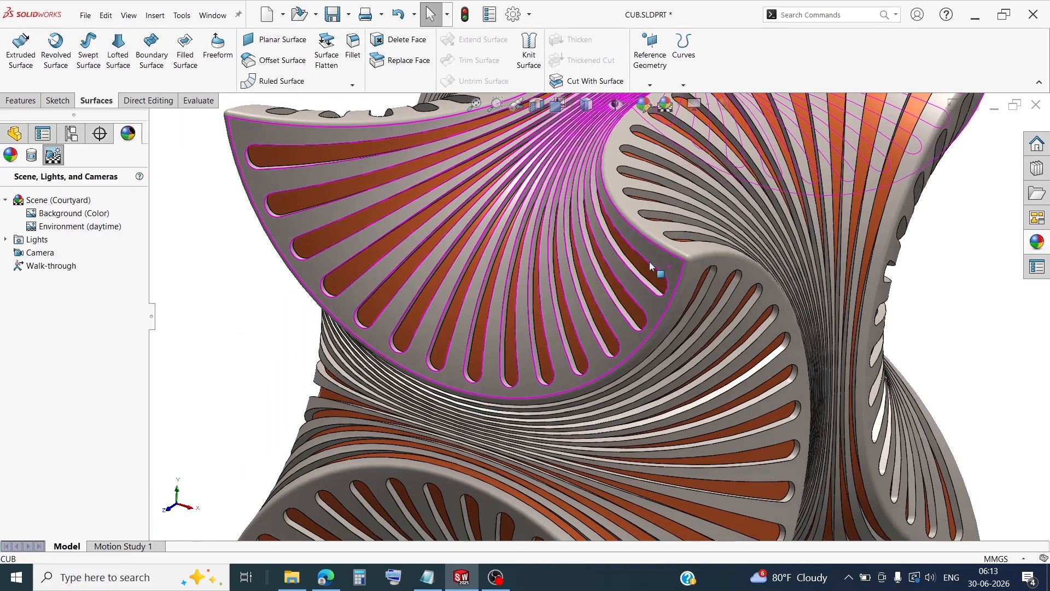
{"action": "key", "text": "f"}
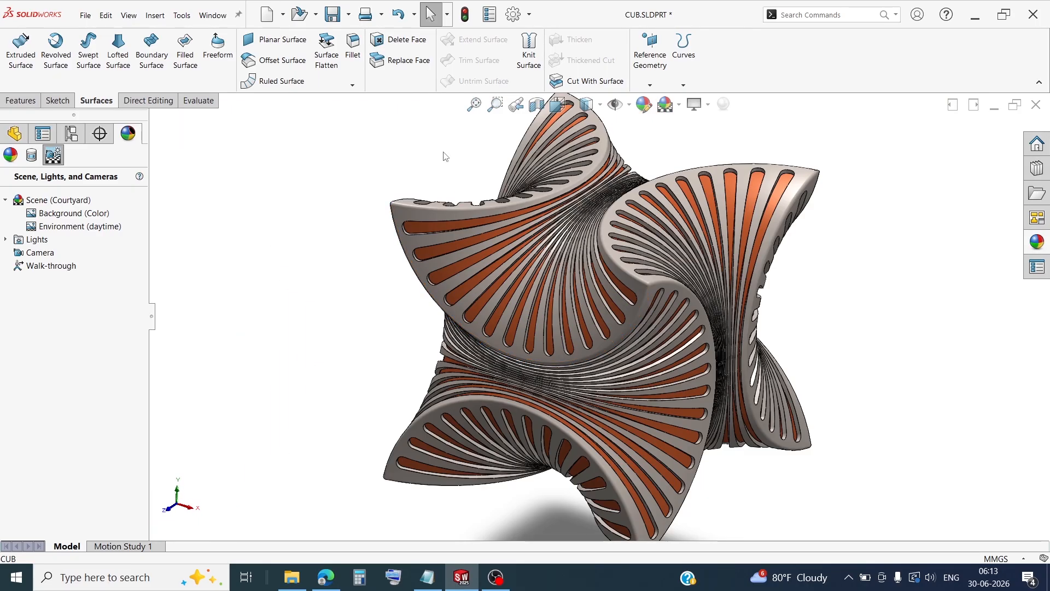
{"action": "left_click", "coordinate": [475, 104]}
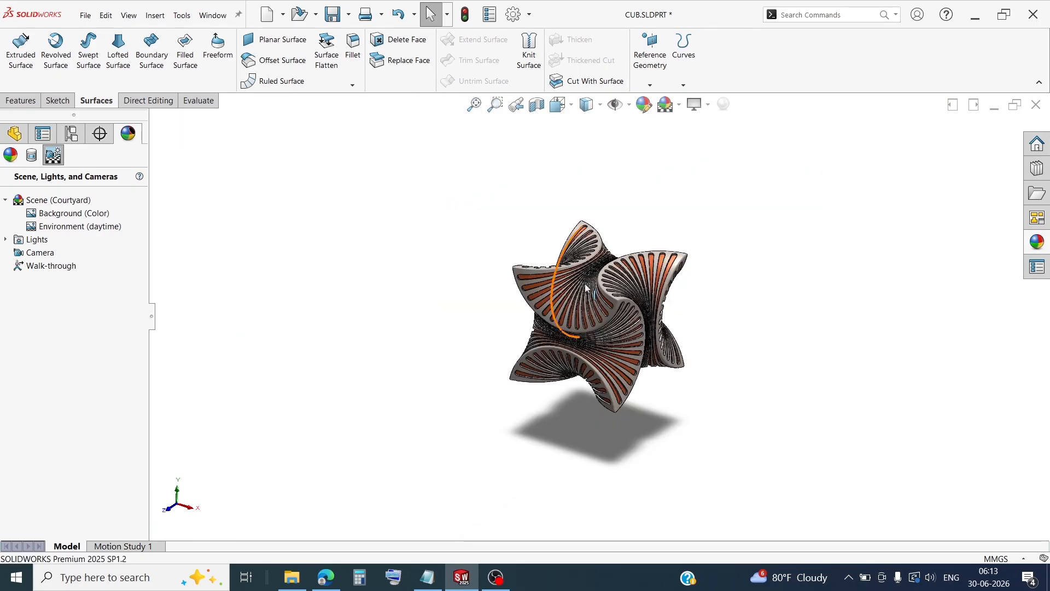
{"action": "scroll", "coordinate": [638, 328], "scroll_direction": "down", "scroll_amount": 2}
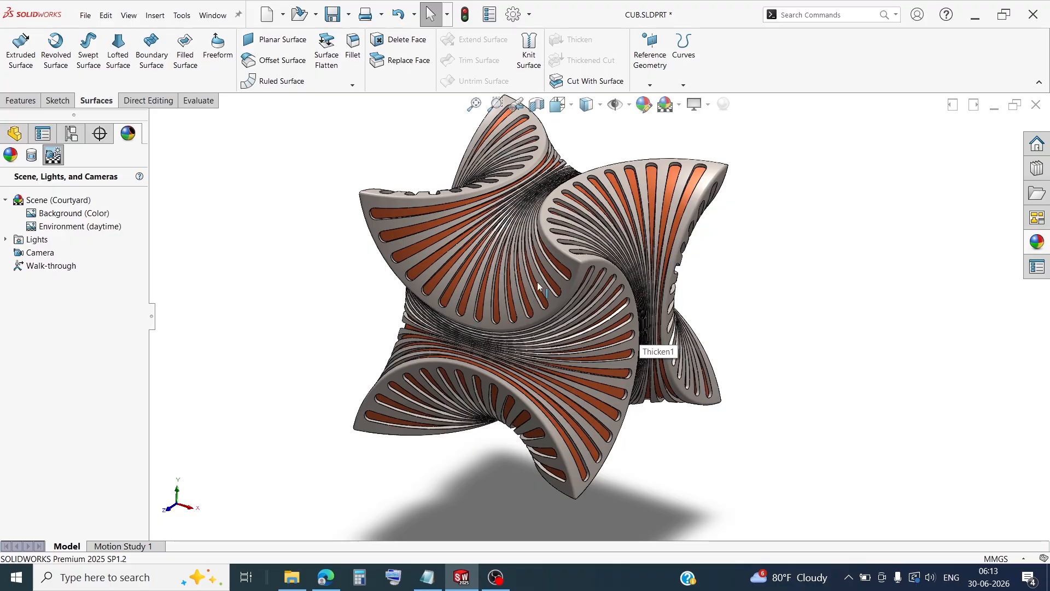
{"action": "middle_click_drag", "start_coordinate": [638, 328], "coordinate": [612, 294]}
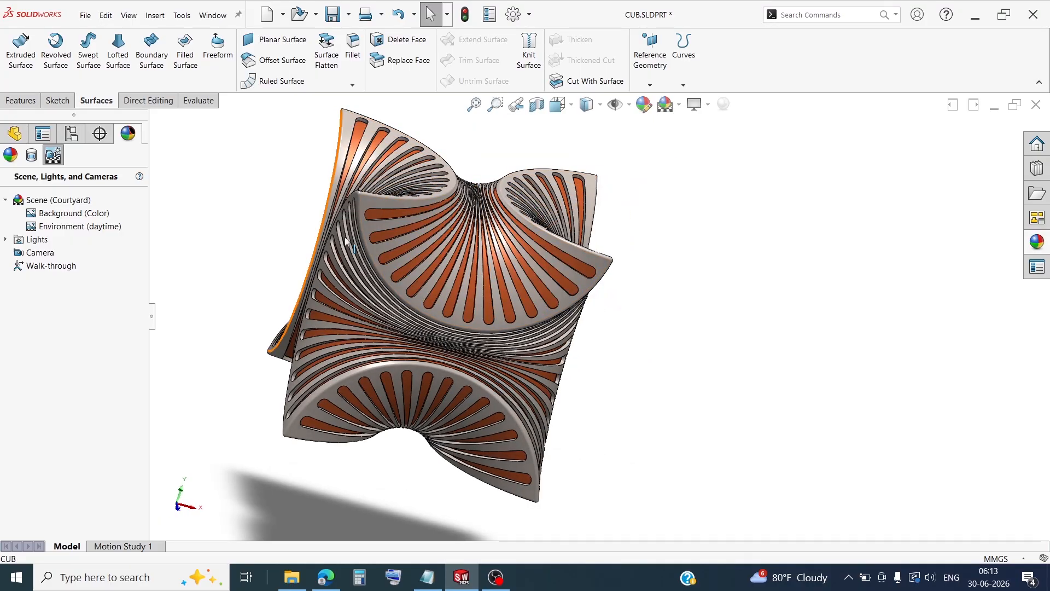
{"action": "middle_click_drag", "start_coordinate": [351, 244], "coordinate": [469, 273]}
{"action": "scroll", "coordinate": [469, 274], "scroll_direction": "up", "scroll_amount": 2}
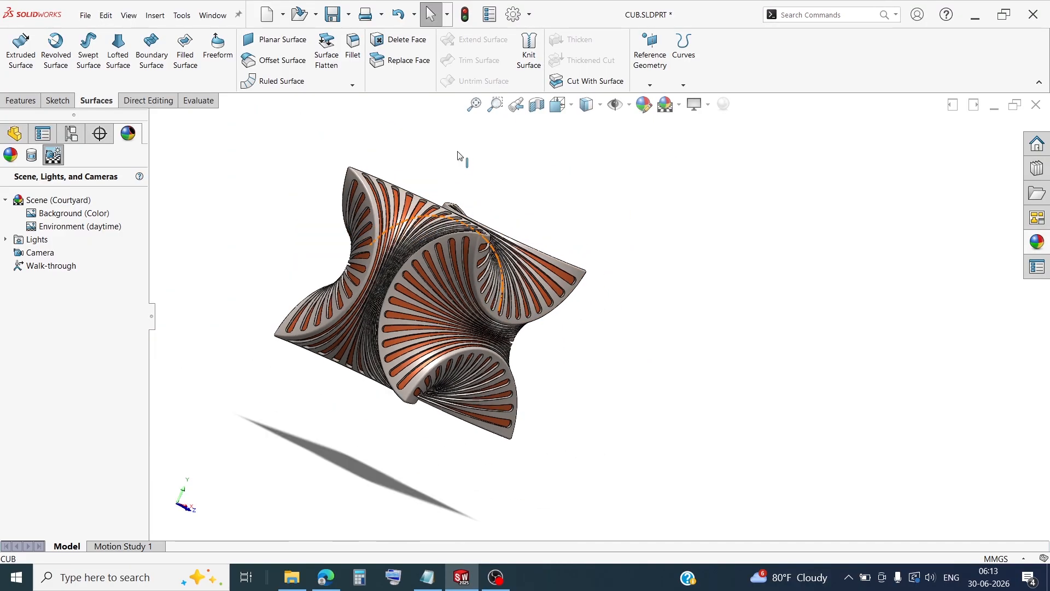
{"action": "left_click", "coordinate": [475, 103]}
{"action": "middle_click_drag", "start_coordinate": [875, 245], "coordinate": [737, 233]}
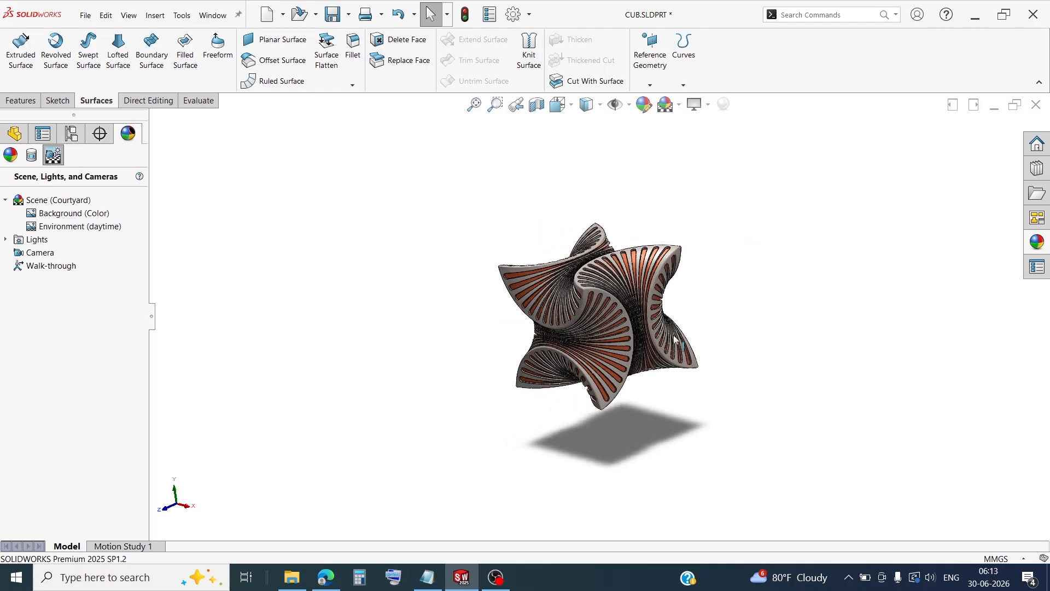
{"action": "scroll", "coordinate": [659, 337], "scroll_direction": "down", "scroll_amount": 3}
{"action": "scroll", "coordinate": [547, 314], "scroll_direction": "down", "scroll_amount": 1}
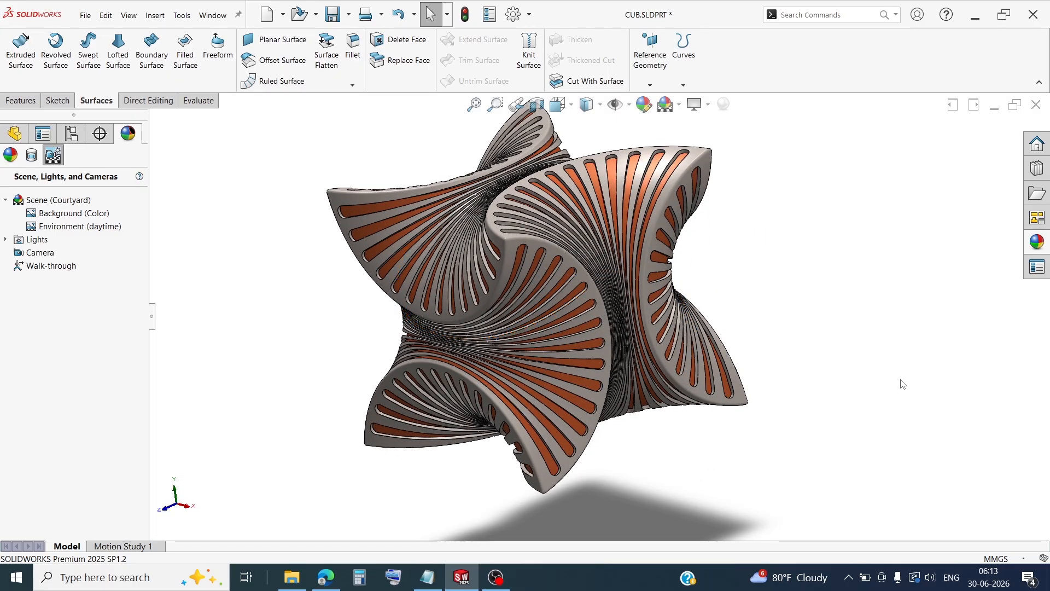